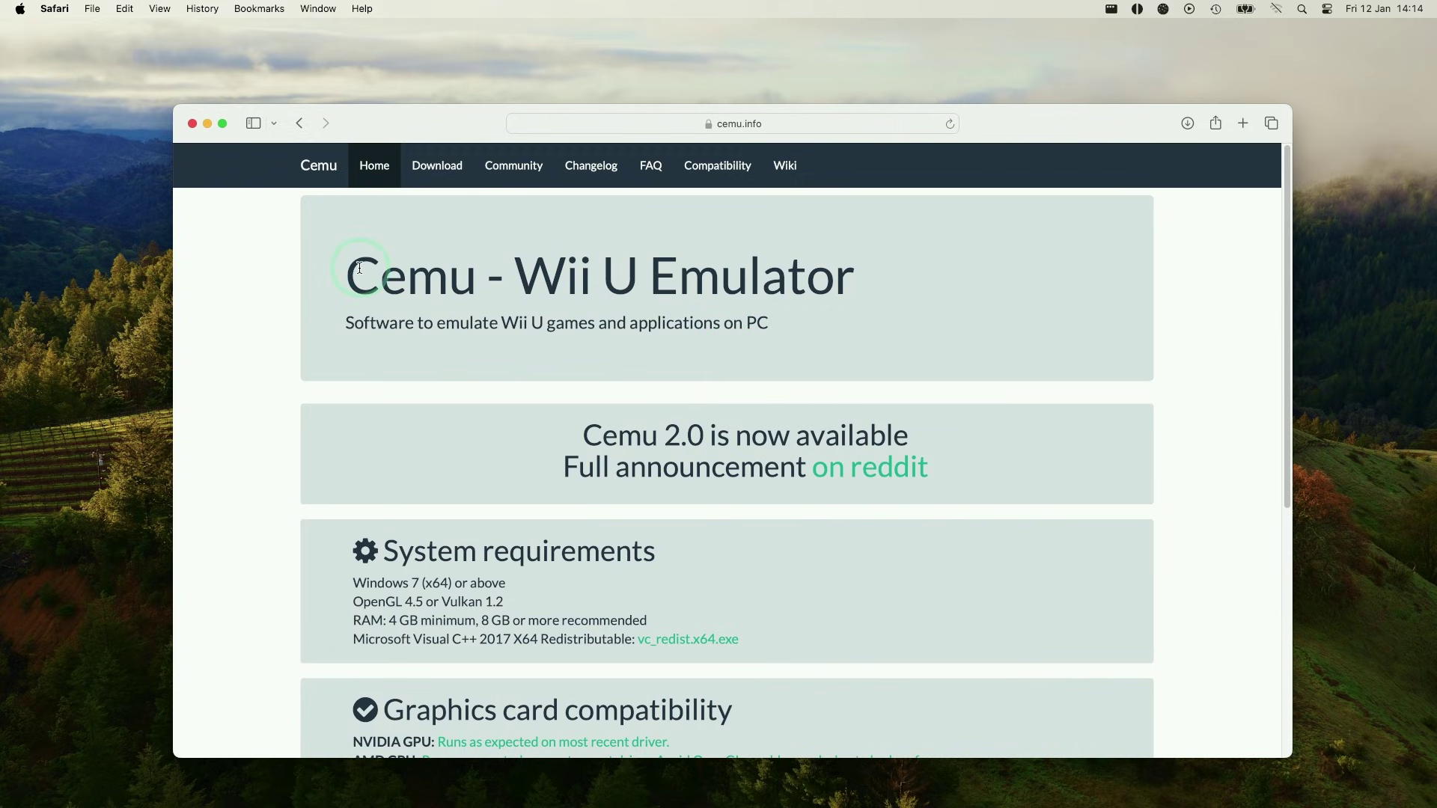
drag(359, 267, 852, 281)
click(852, 281)
click(771, 126)
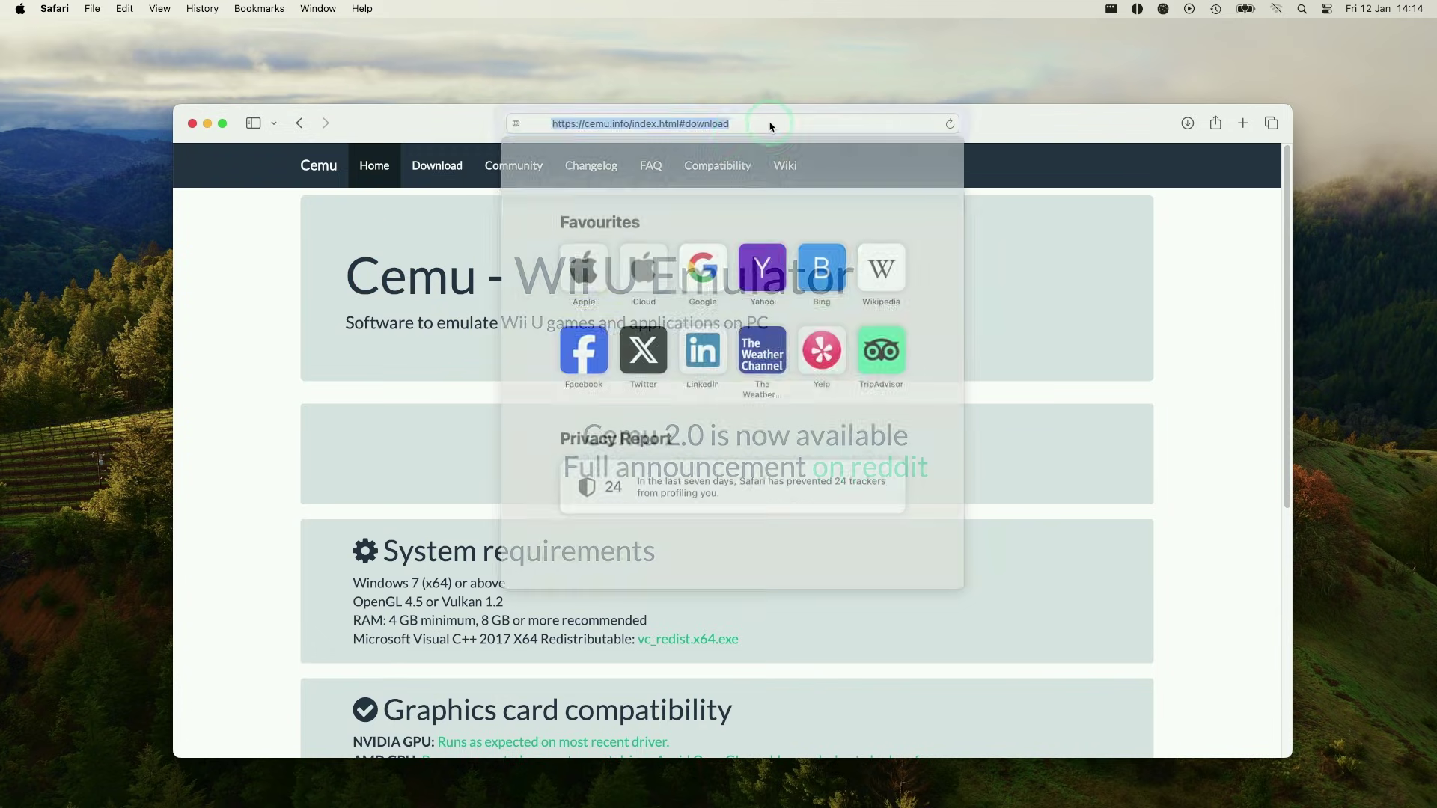
click(408, 244)
- Go to the Cemu site's download section and follow the link for the latest experimental version, Cemu 2.0
click(412, 179)
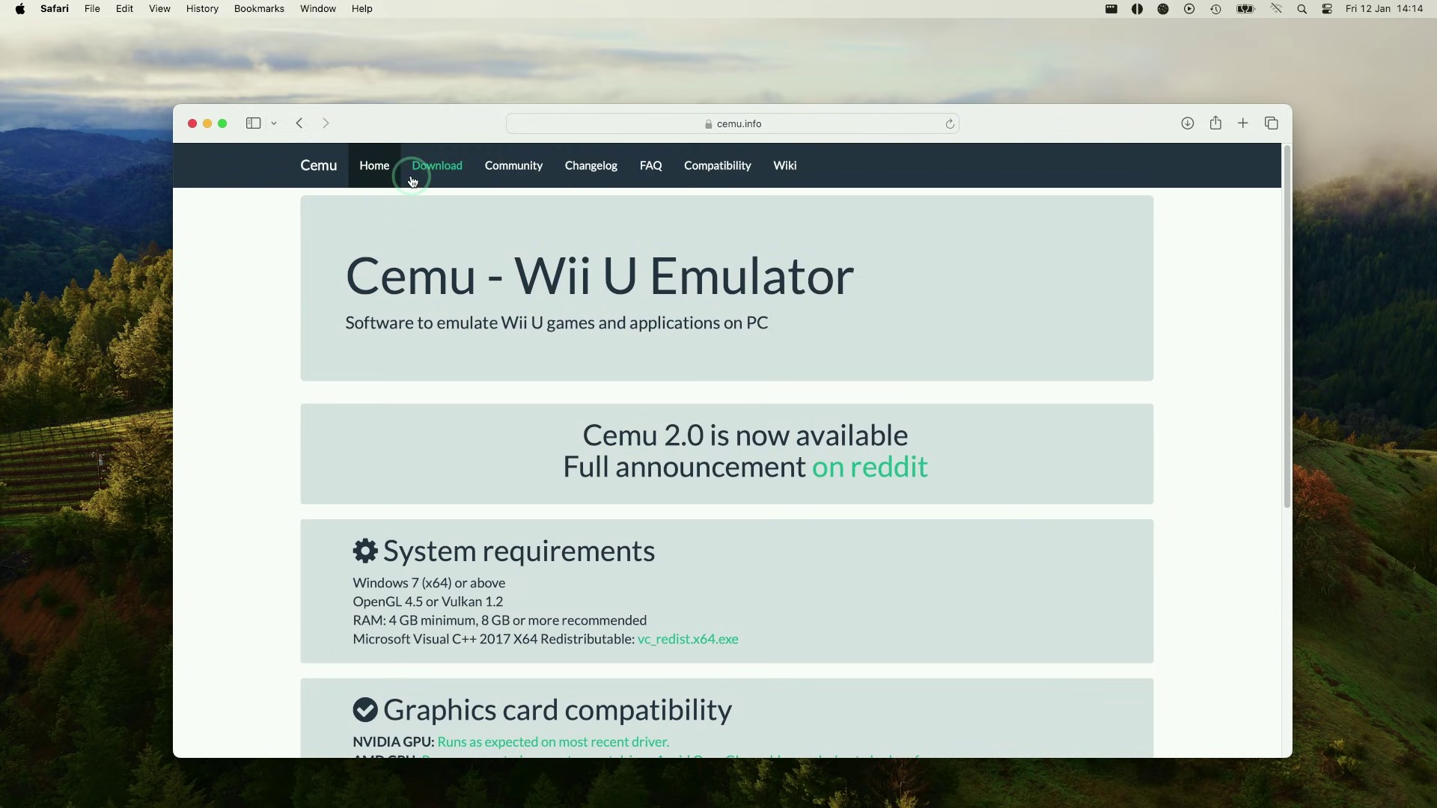
click(303, 368)
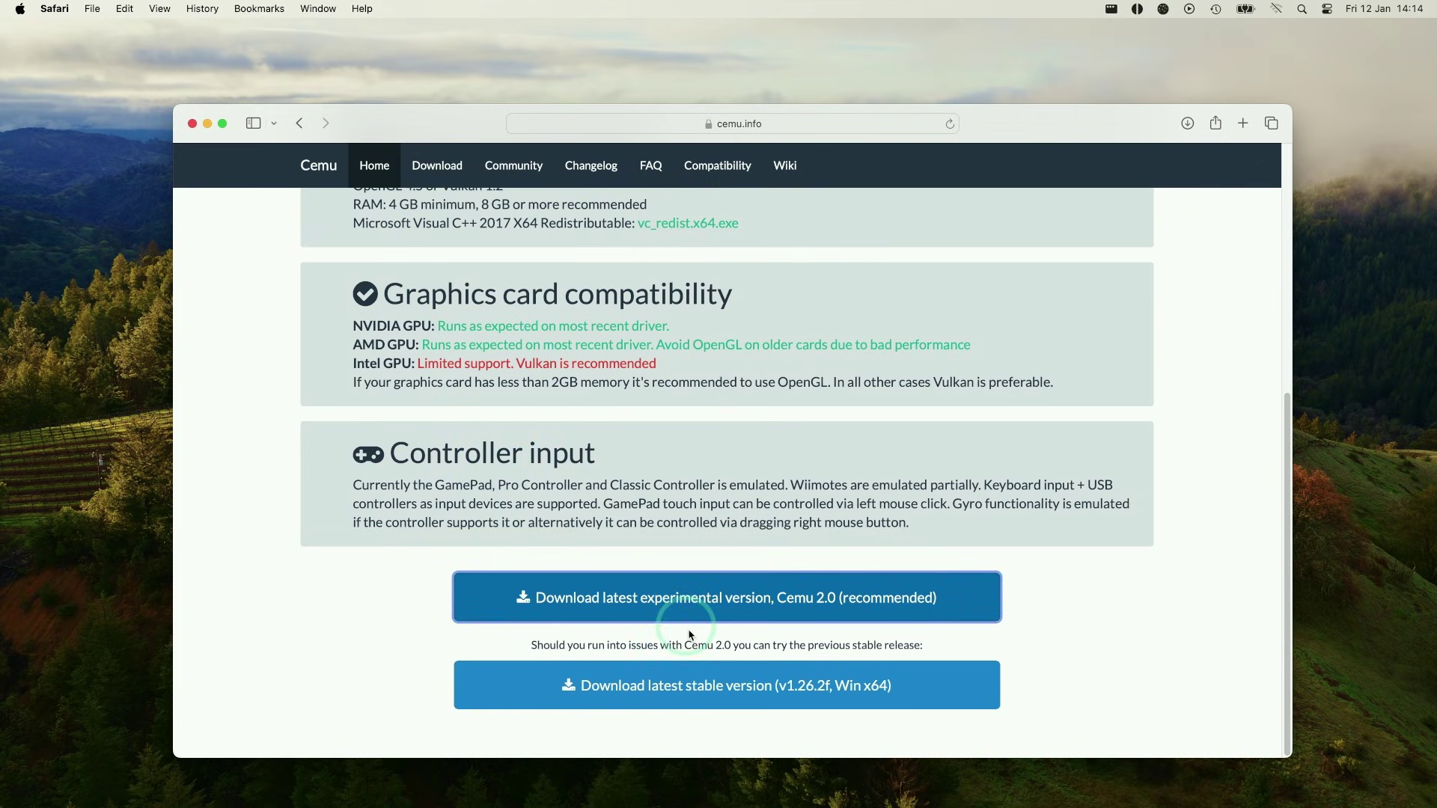
click(744, 690)
click(696, 610)
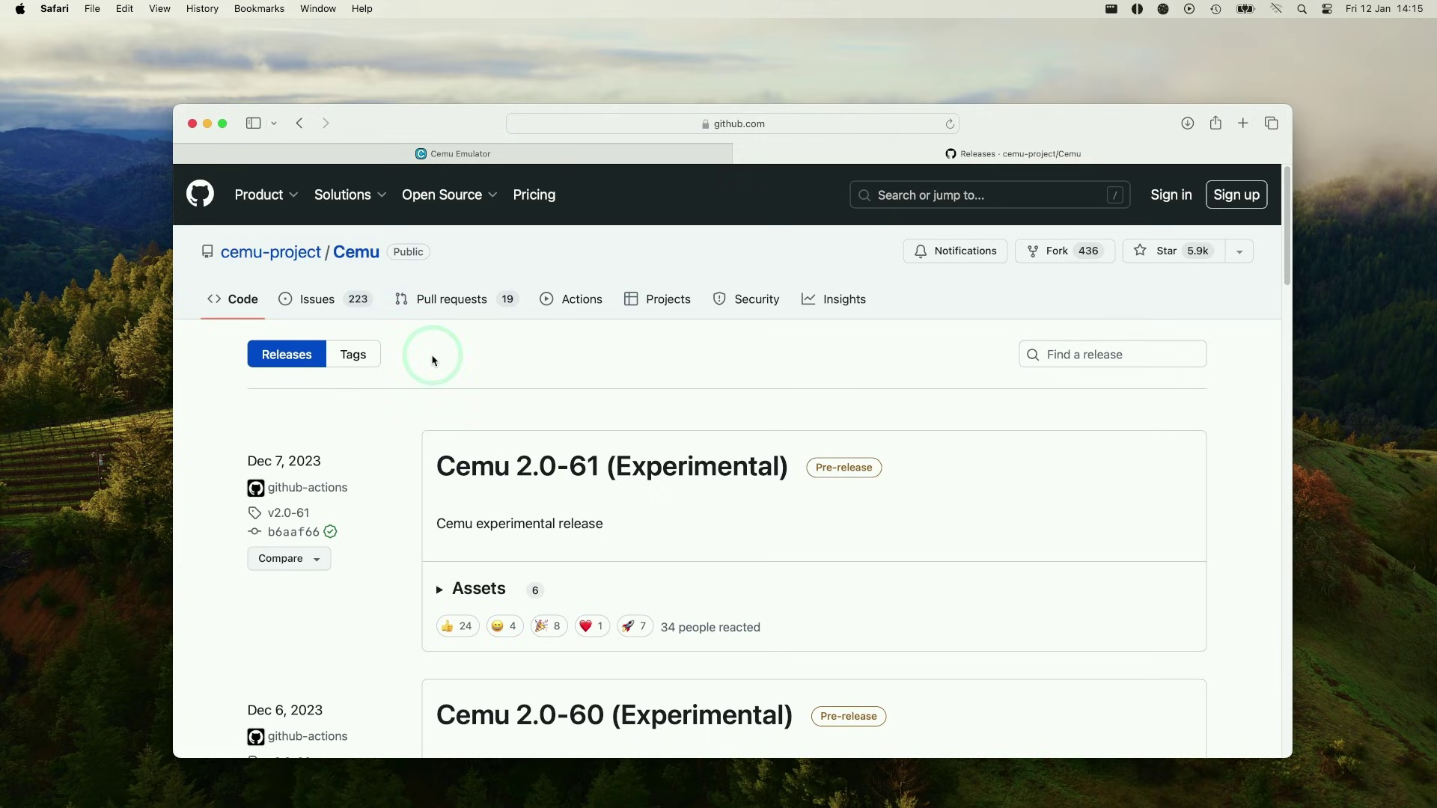
- Expand the assets of the Cemu 2.0-61 (Experimental) release on the GitHub releases page
scroll(431, 358, down, 2)
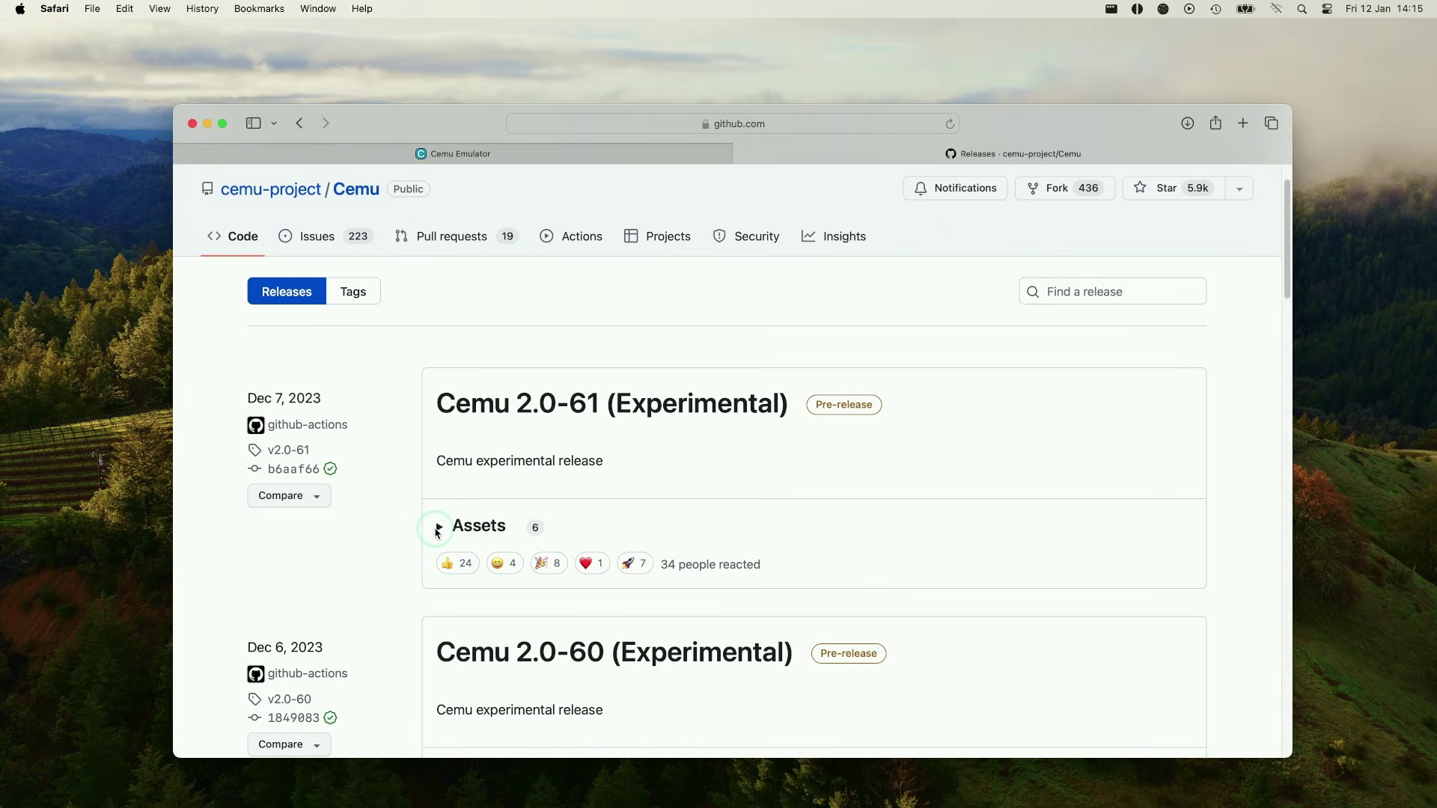
click(438, 529)
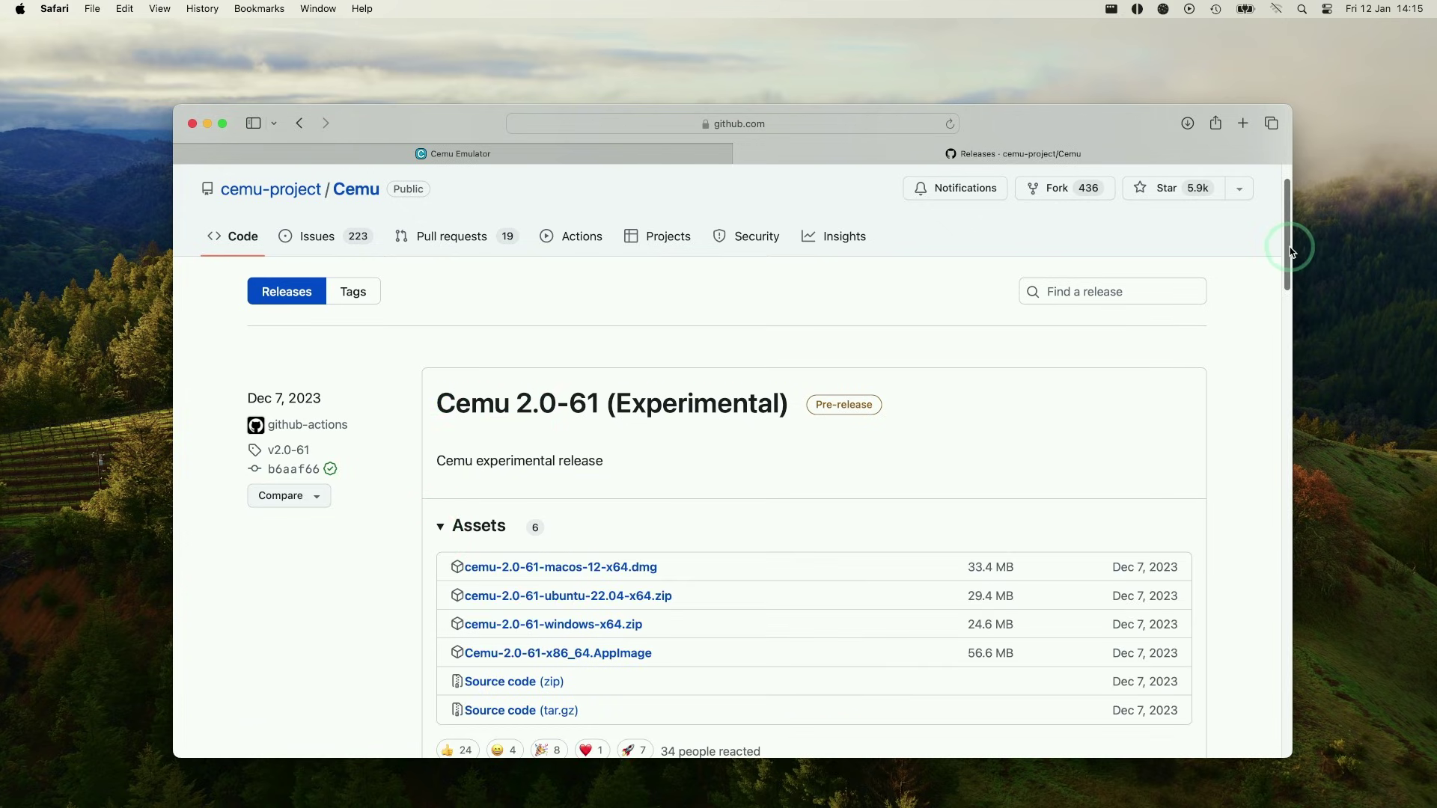
scroll(1292, 261, down, 2)
scroll(1292, 262, down, 3)
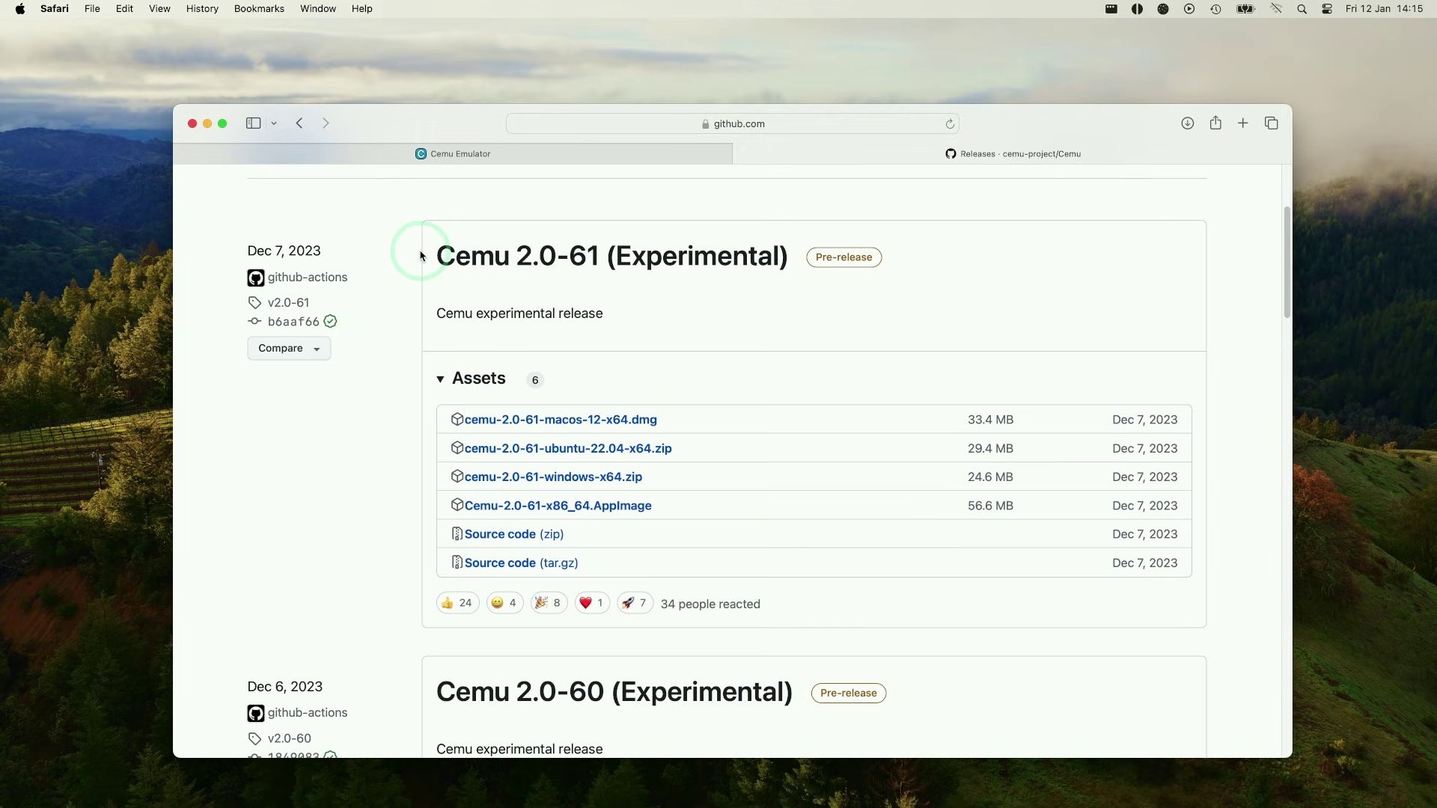
- Look over the Cemu 2.0-61 title and its macOS file, and browse the older experimental releases
drag(414, 251, 758, 273)
click(758, 272)
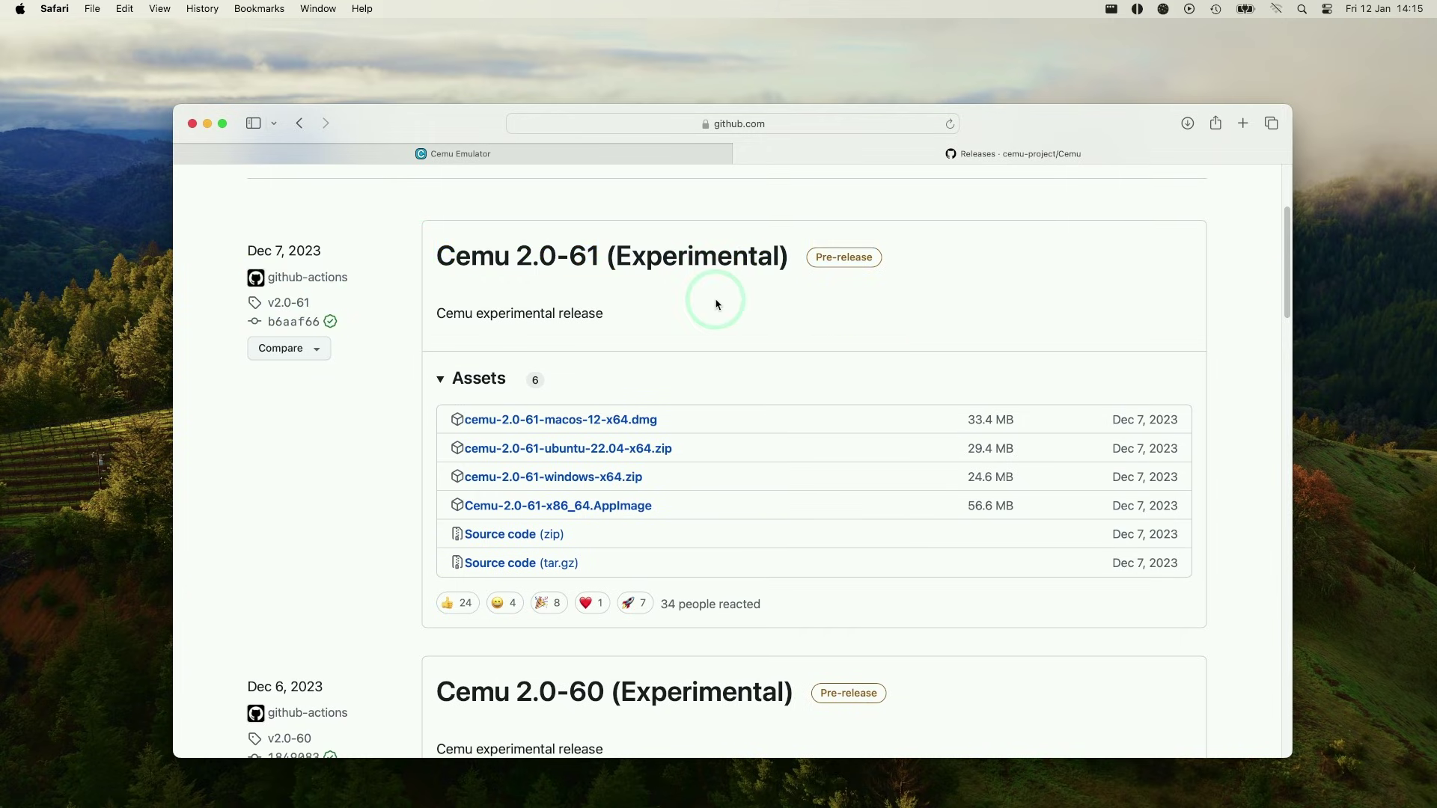
drag(411, 421, 683, 410)
click(712, 411)
drag(1292, 235, 1276, 334)
scroll(661, 513, down, 7)
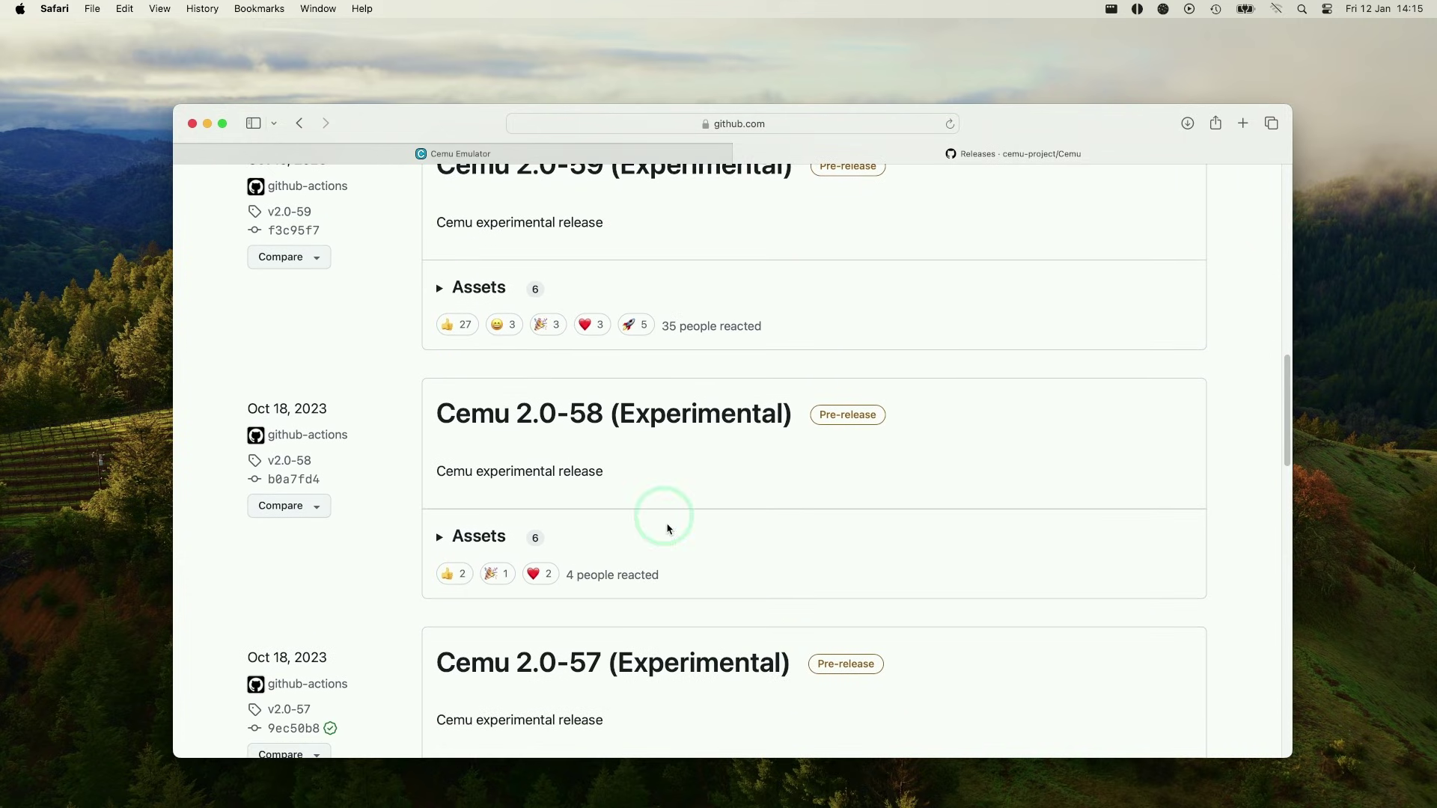
drag(1288, 449, 1272, 252)
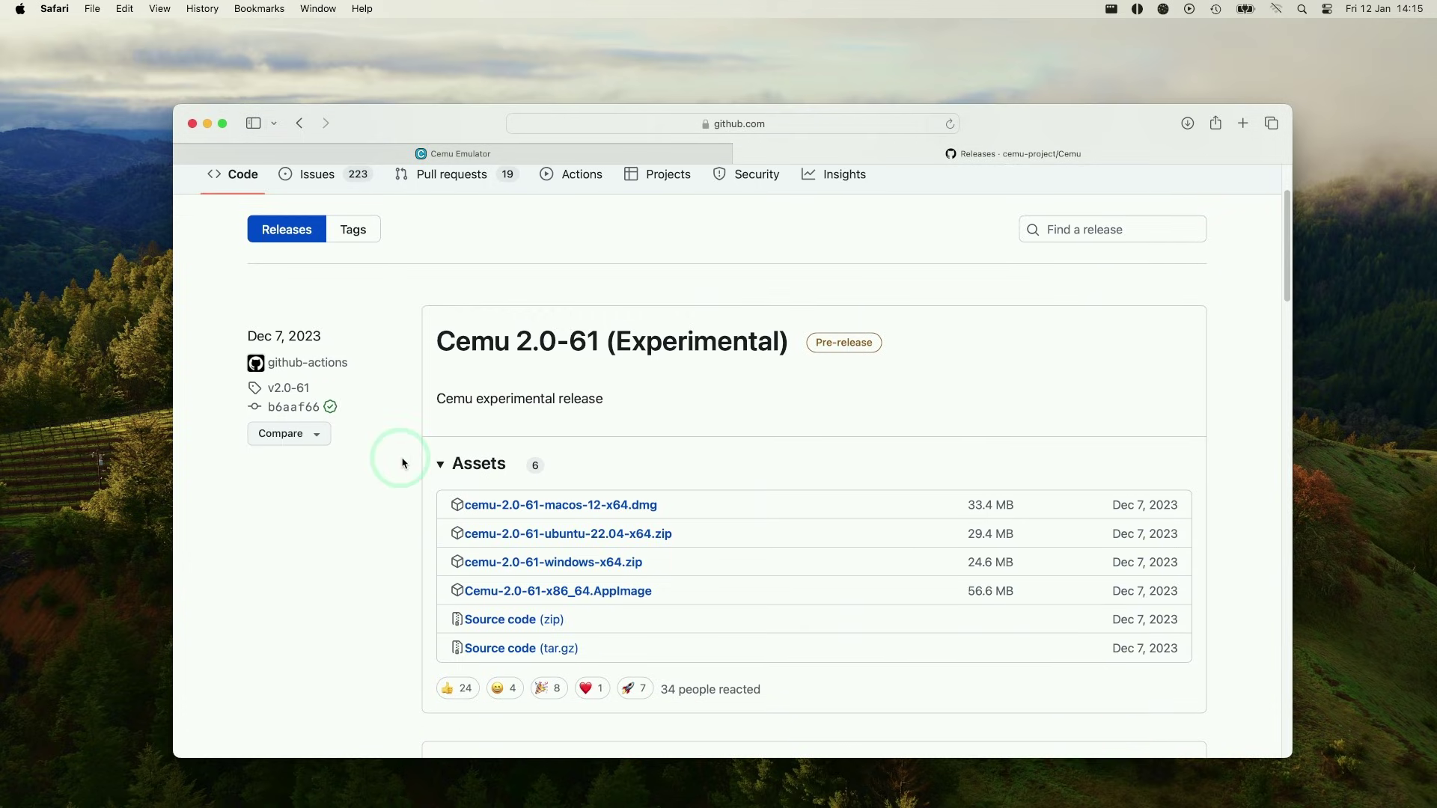
- Download cemu-2.0-61-macos-12-x64.dmg from the 2.0-61 release assets, check the download list and minimise the browser window
click(440, 465)
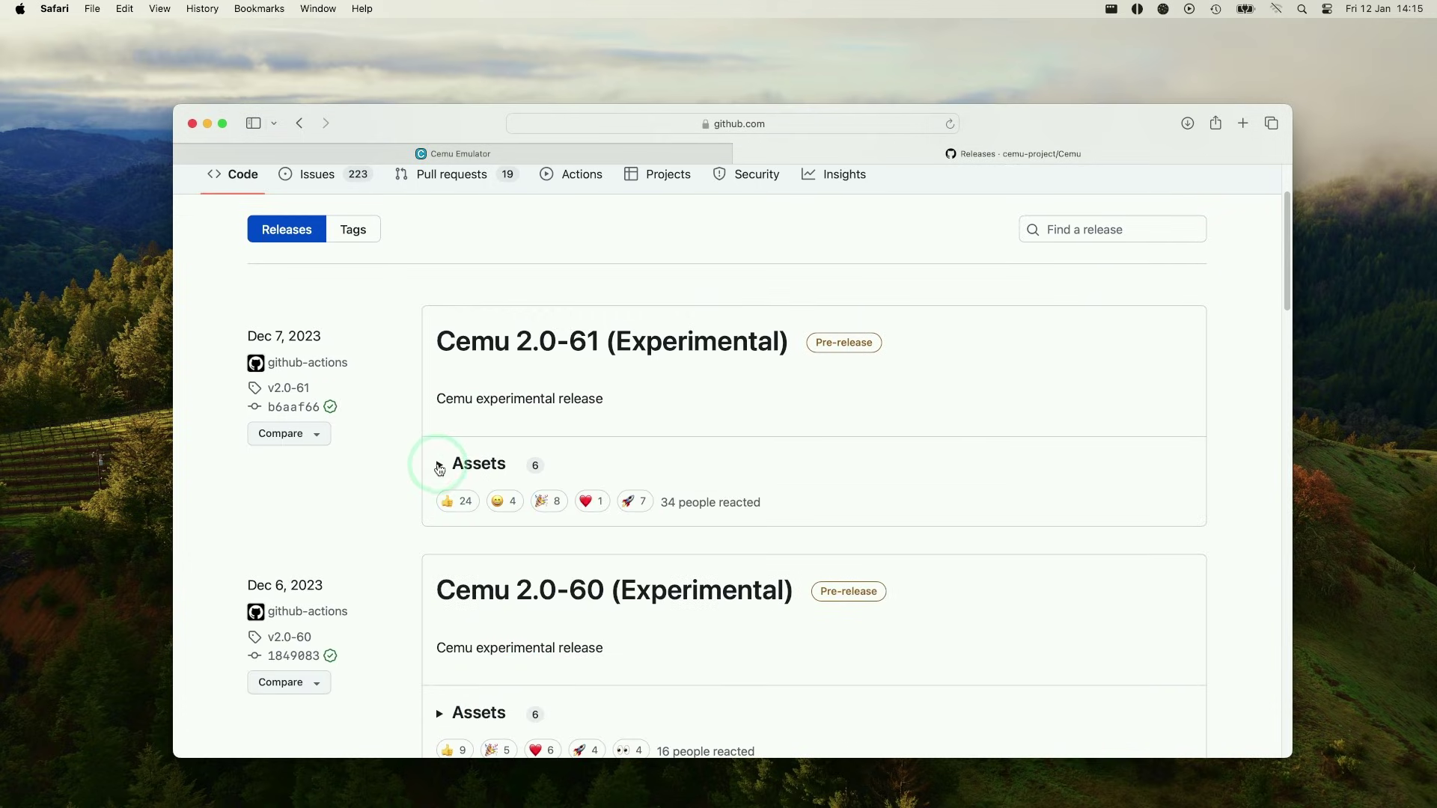
click(440, 465)
drag(443, 506, 698, 504)
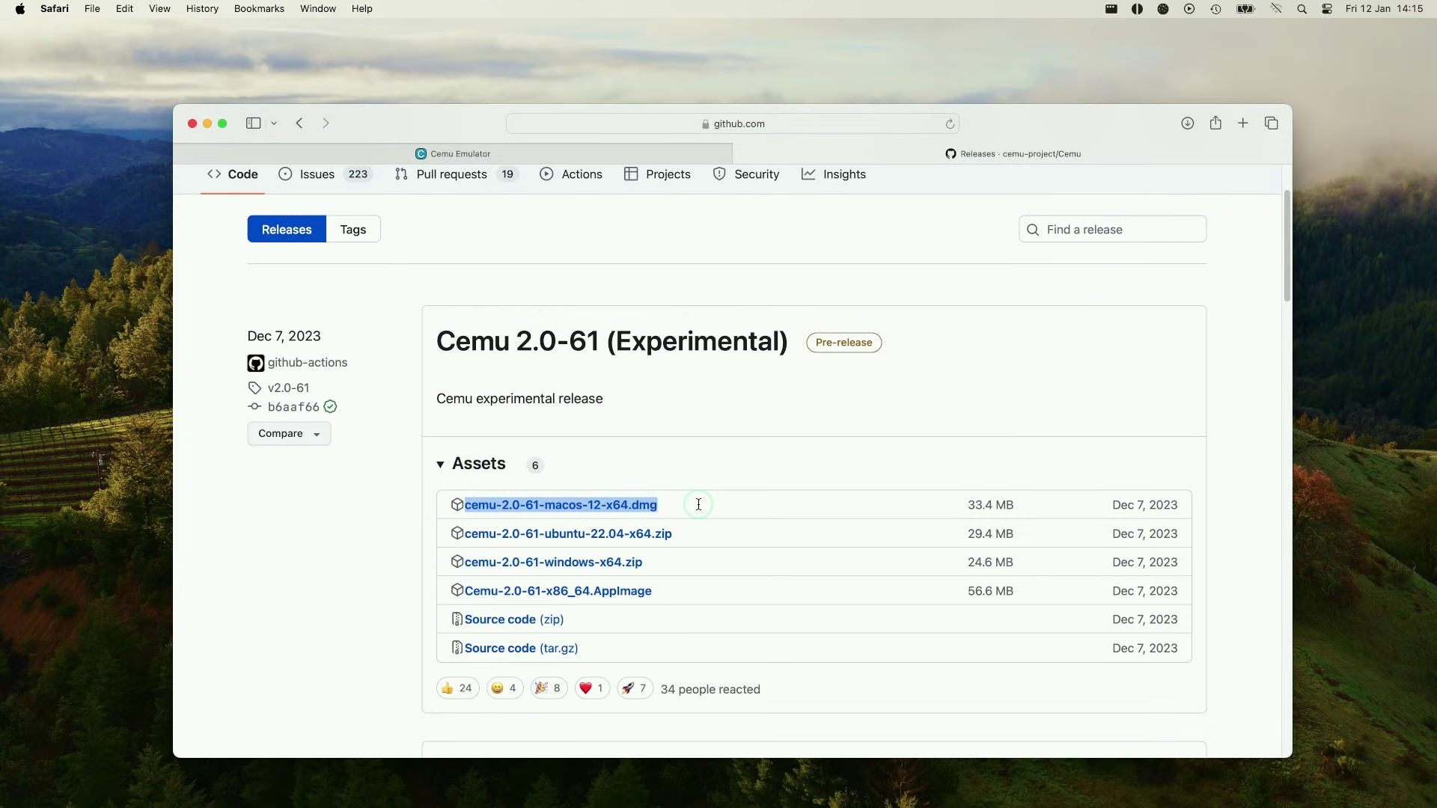
click(698, 504)
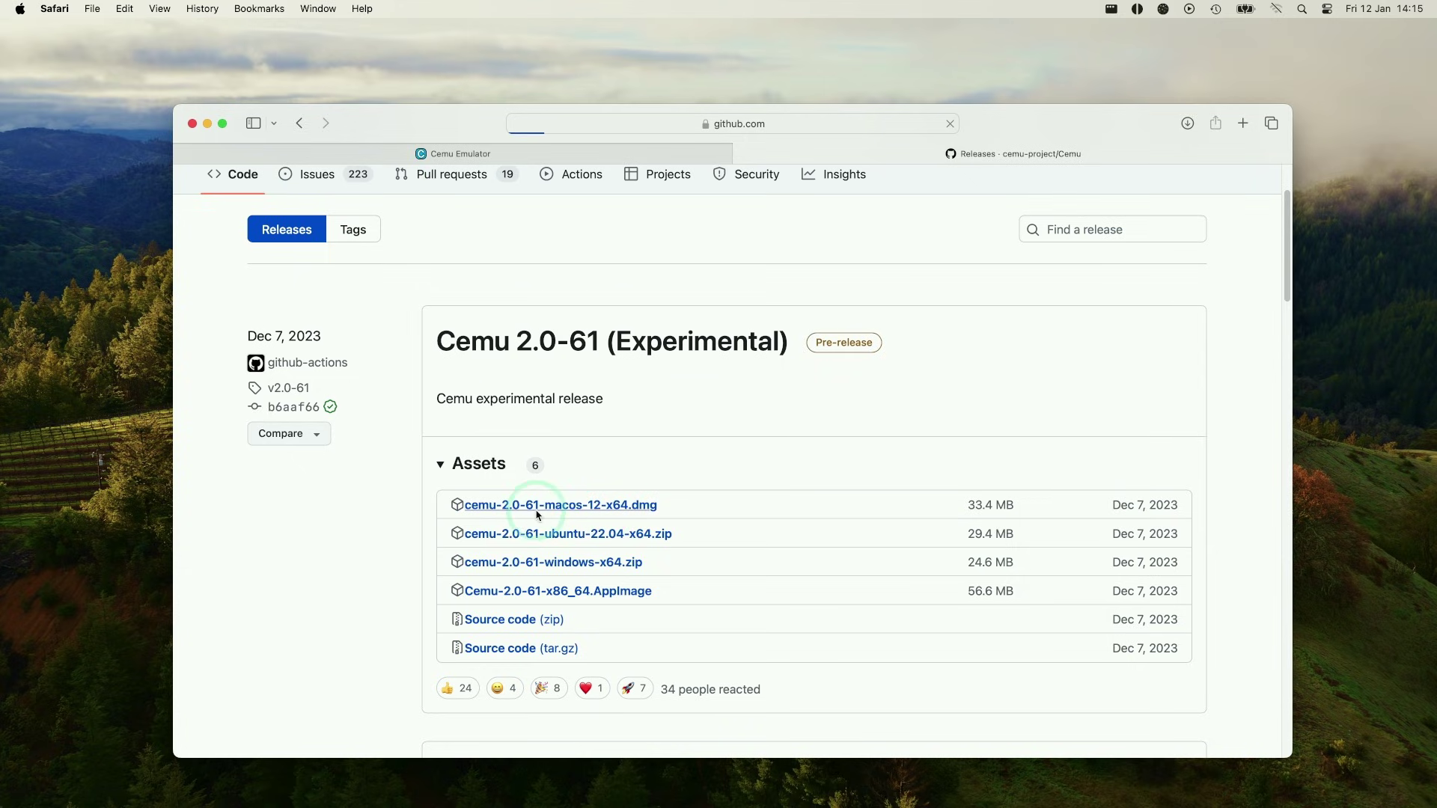
click(1187, 123)
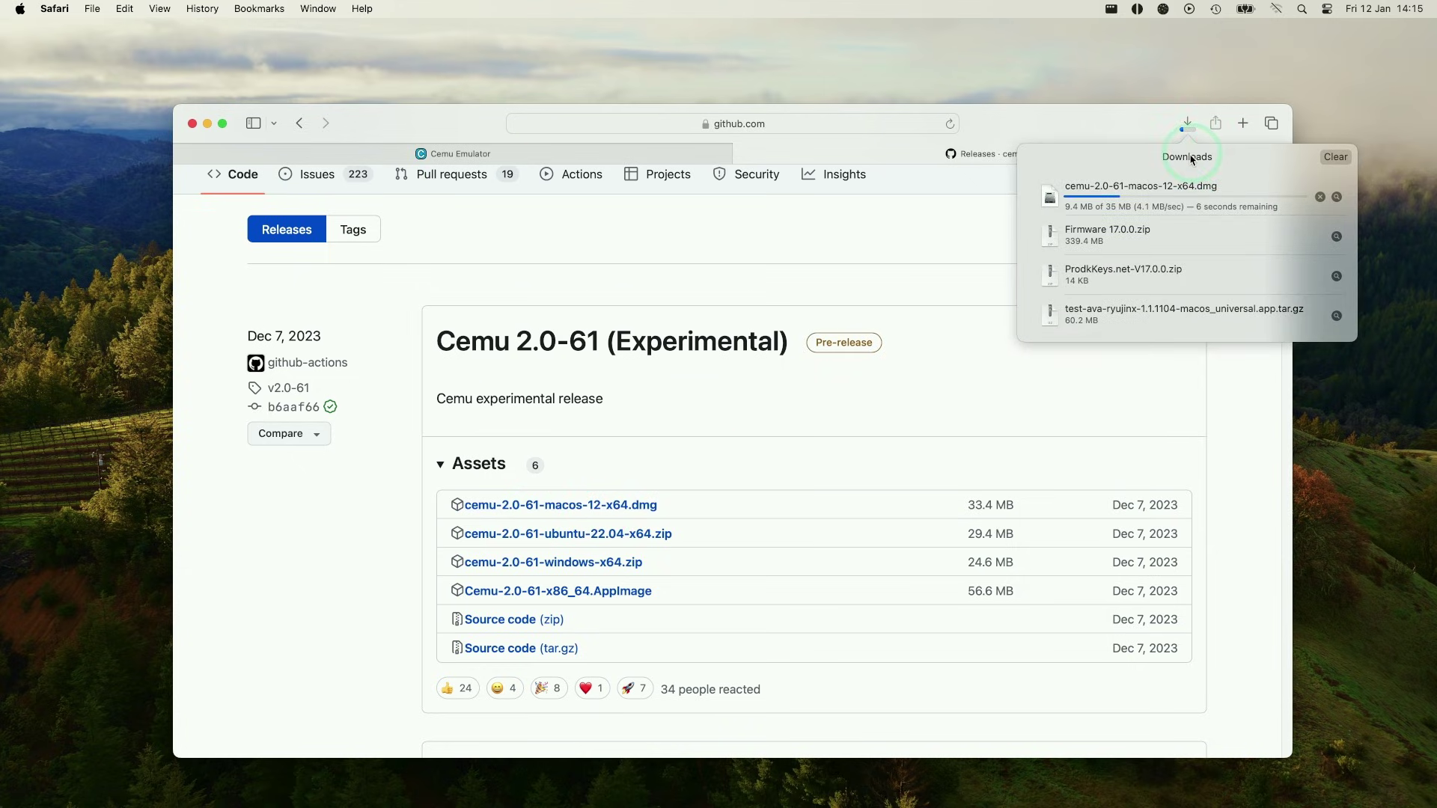
click(857, 290)
click(210, 123)
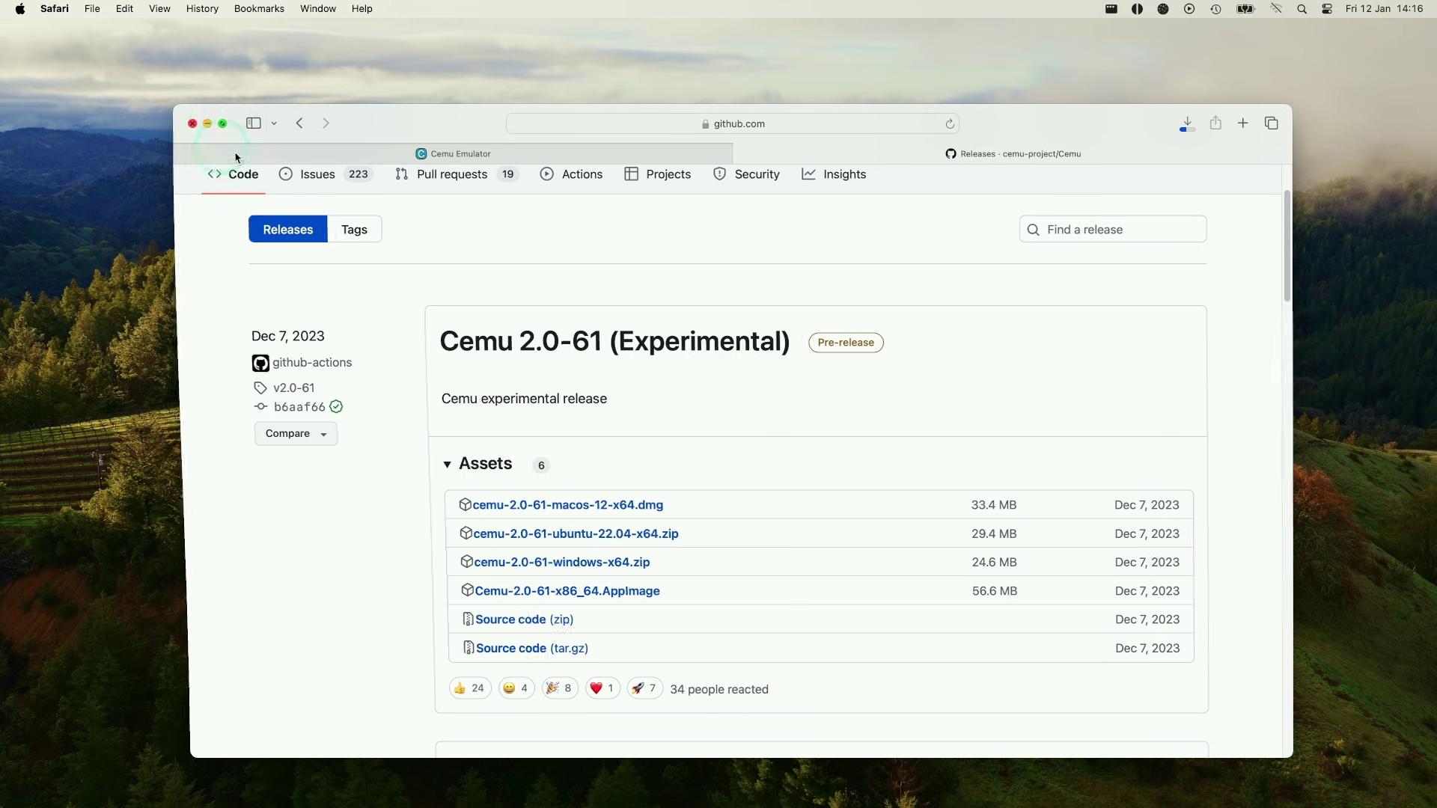
- In Finder, open cemu-2.0-61-macos-12-x64.dmg from Downloads, copy the Cemu app into Applications and close the disk image window
click(240, 787)
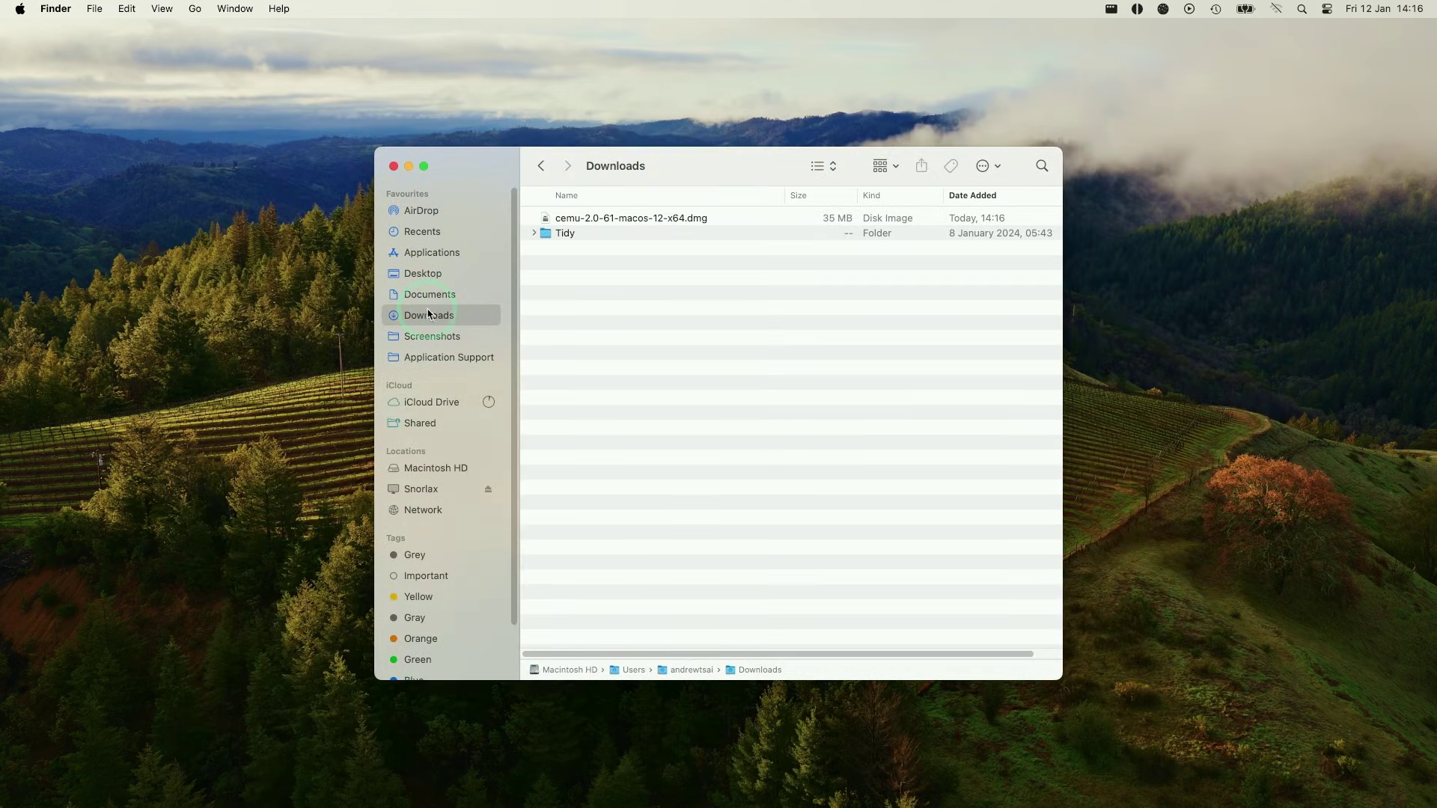
click(592, 224)
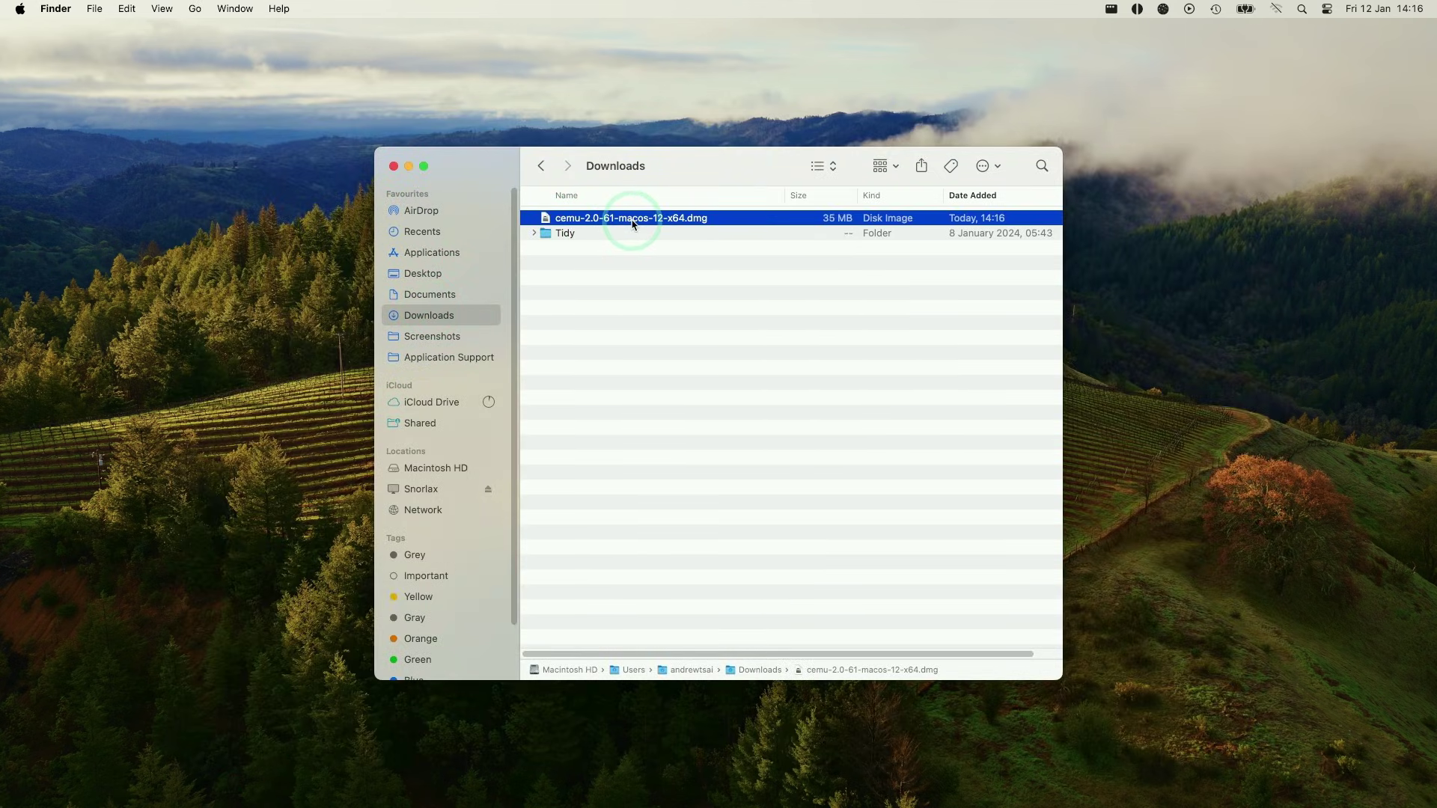
click(592, 221)
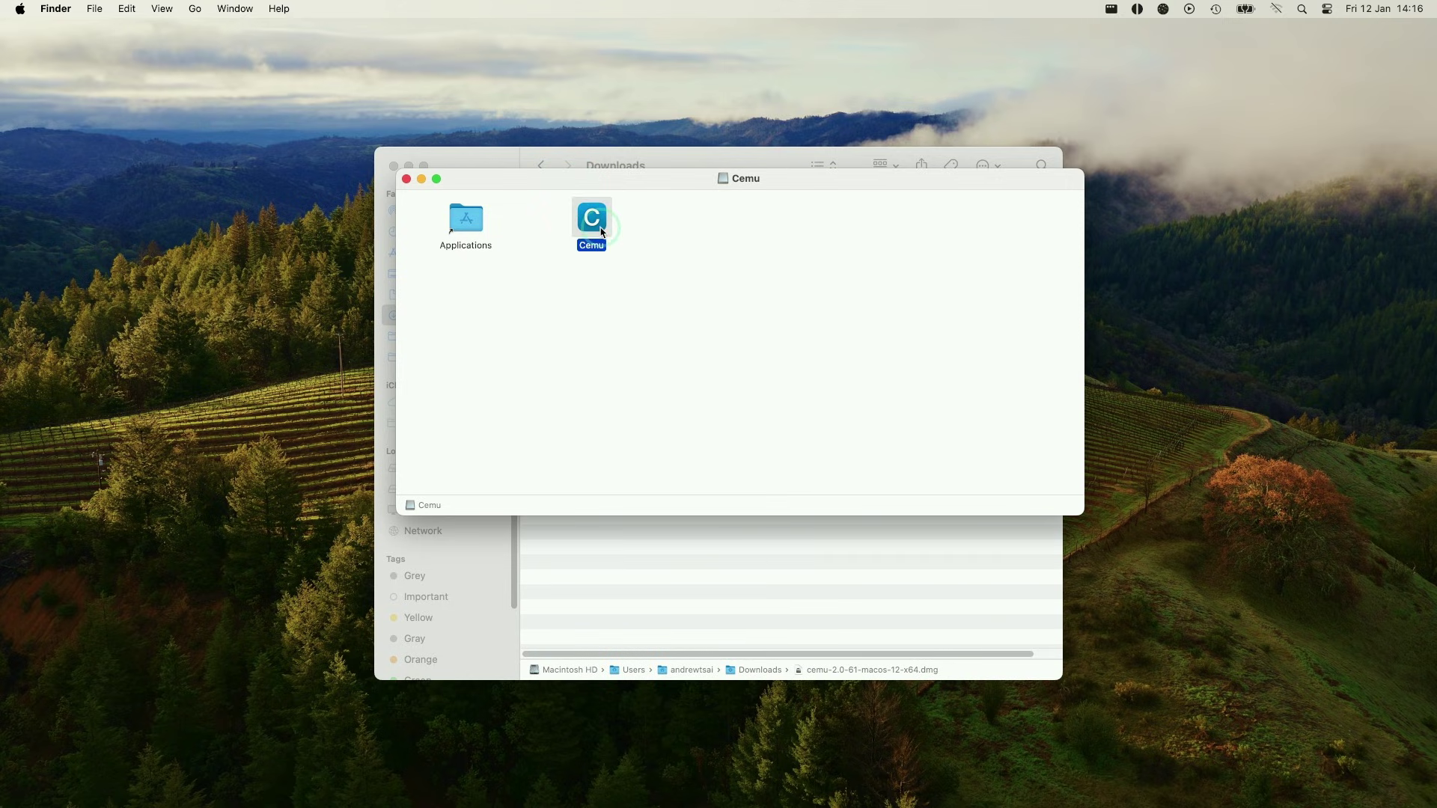
drag(595, 227, 466, 219)
click(422, 156)
click(408, 180)
- Try to launch Cemu normally from the Applications folder and dismiss the unverified developer warning
click(444, 255)
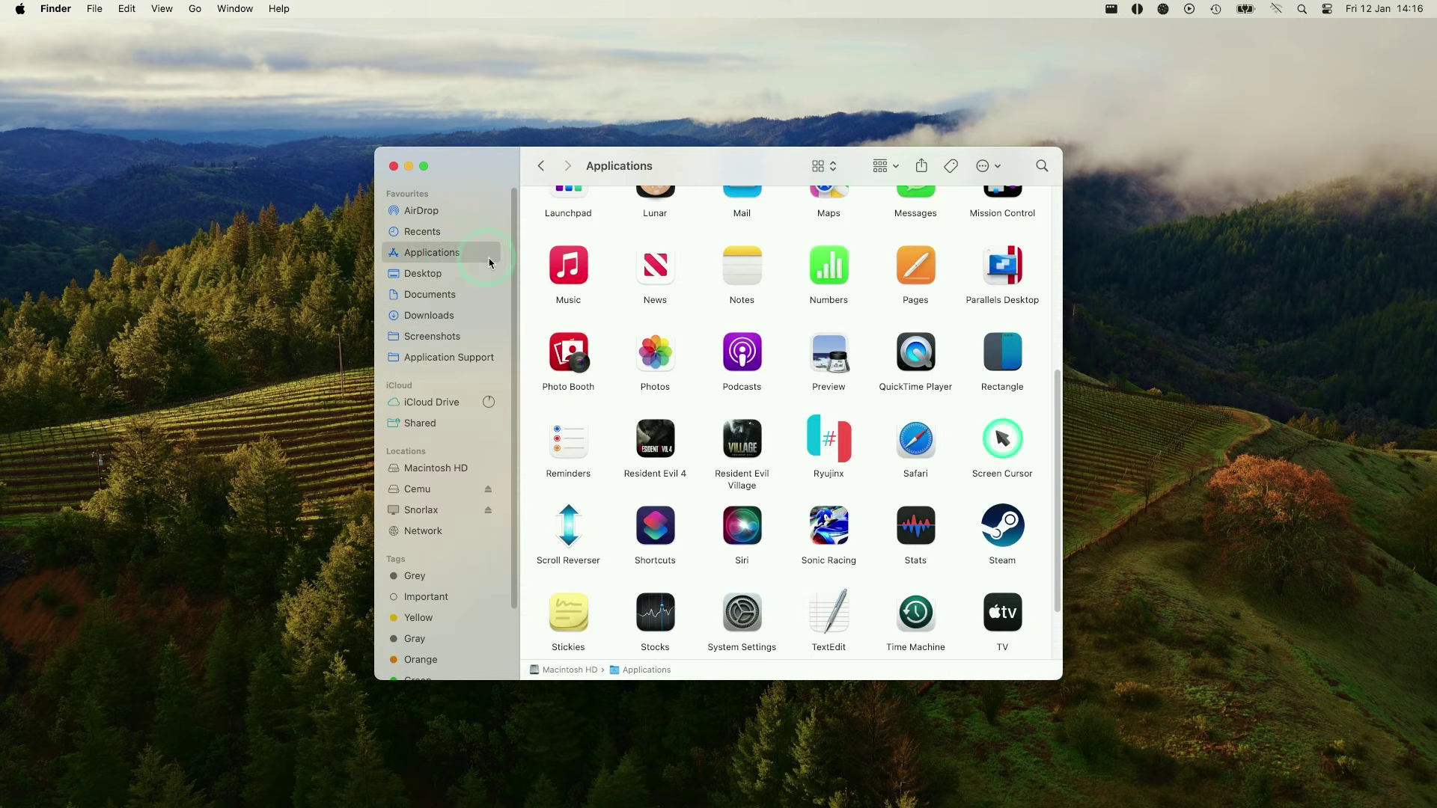
drag(1068, 374, 1039, 193)
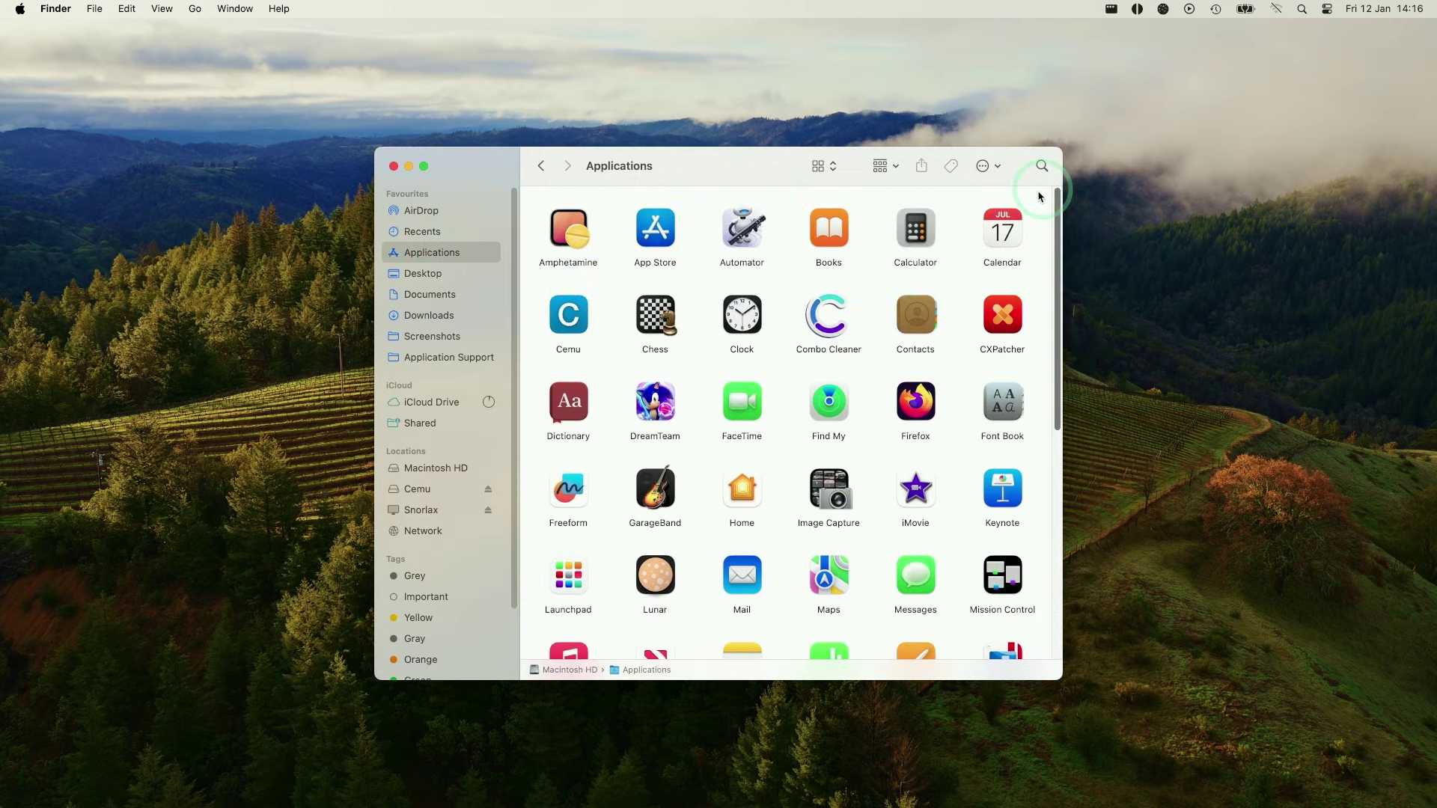
click(569, 315)
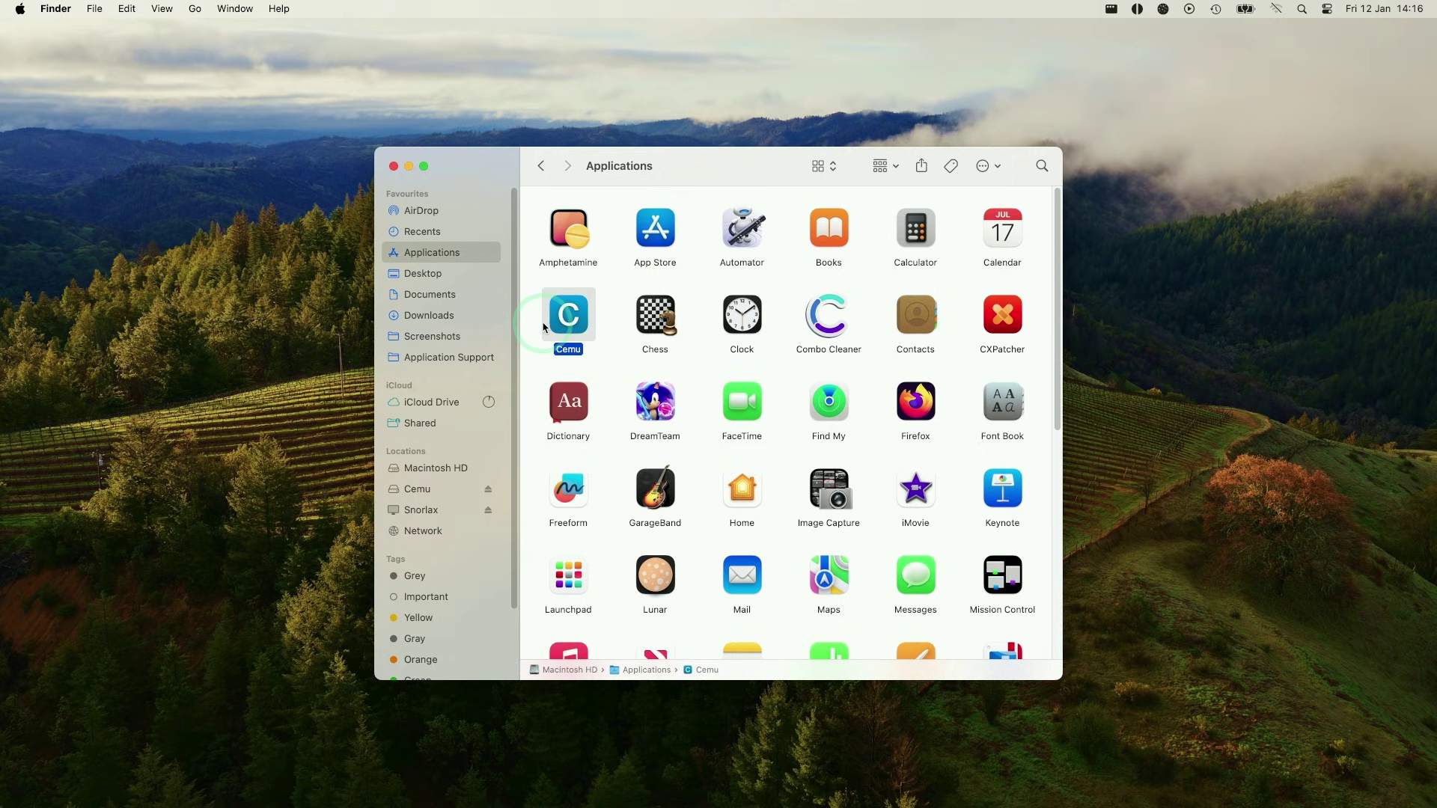
double_click(569, 315)
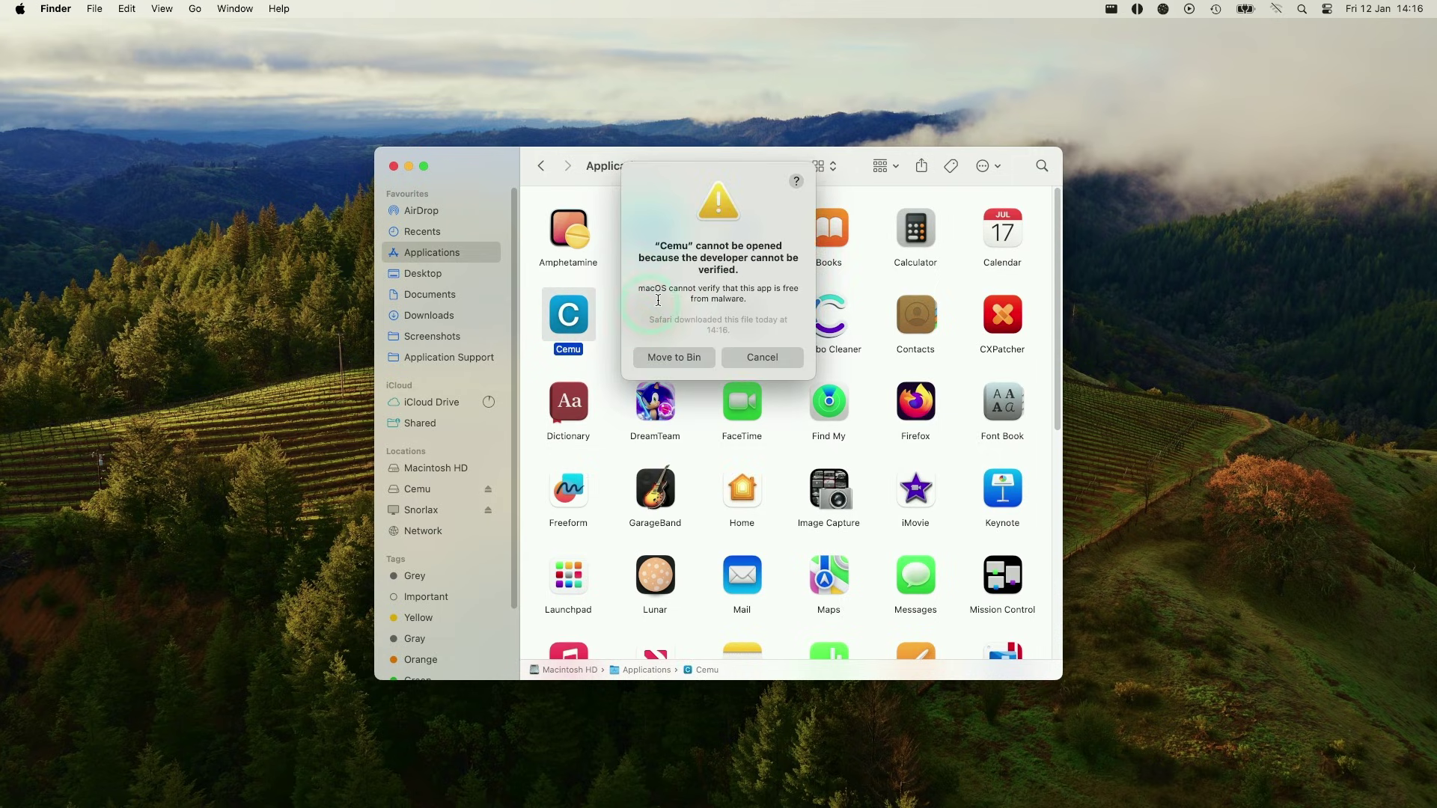
click(756, 358)
- Force Cemu to open from Applications by overriding the unverified developer check, minimise the folder window and bring up its Getting started window
click(552, 316)
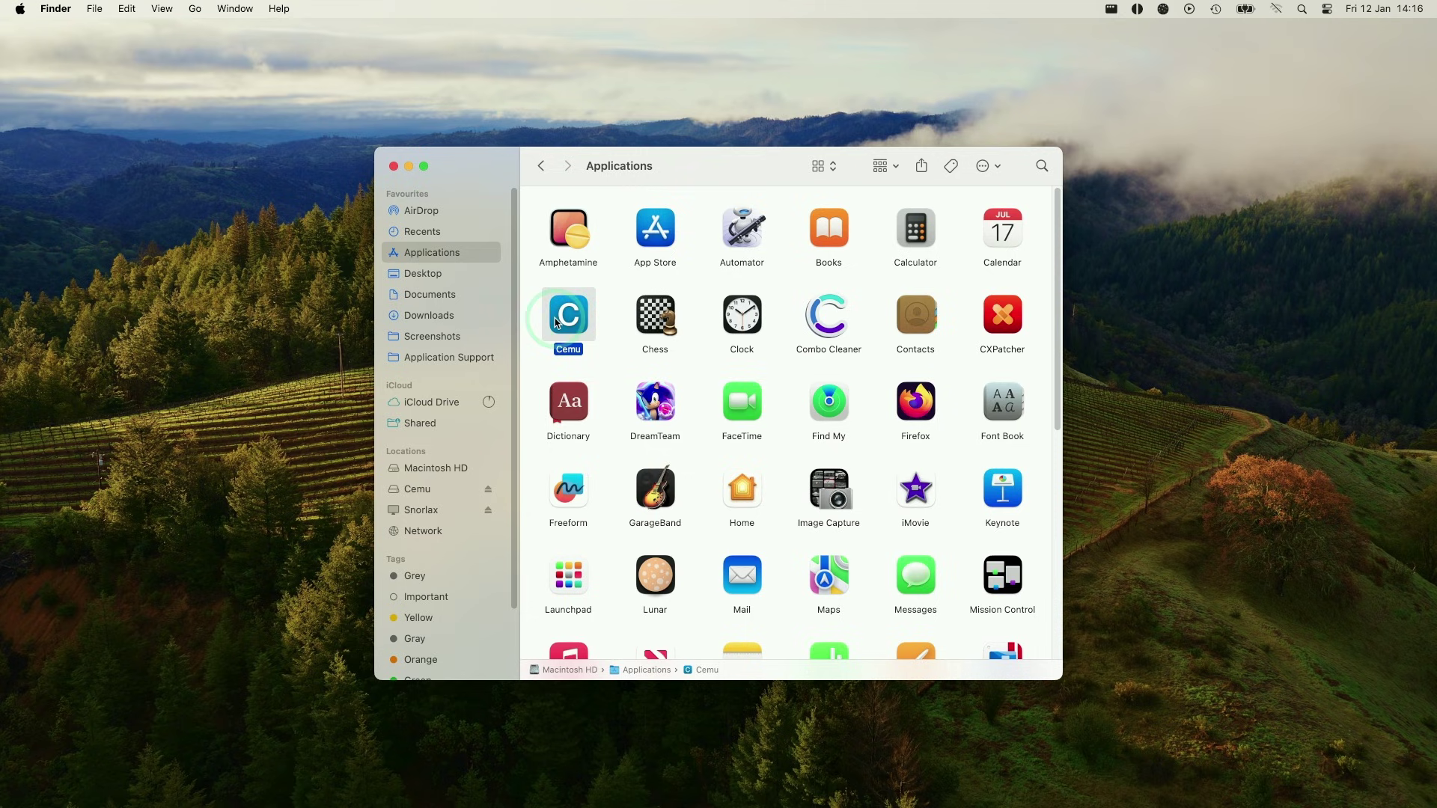
right_click(568, 322)
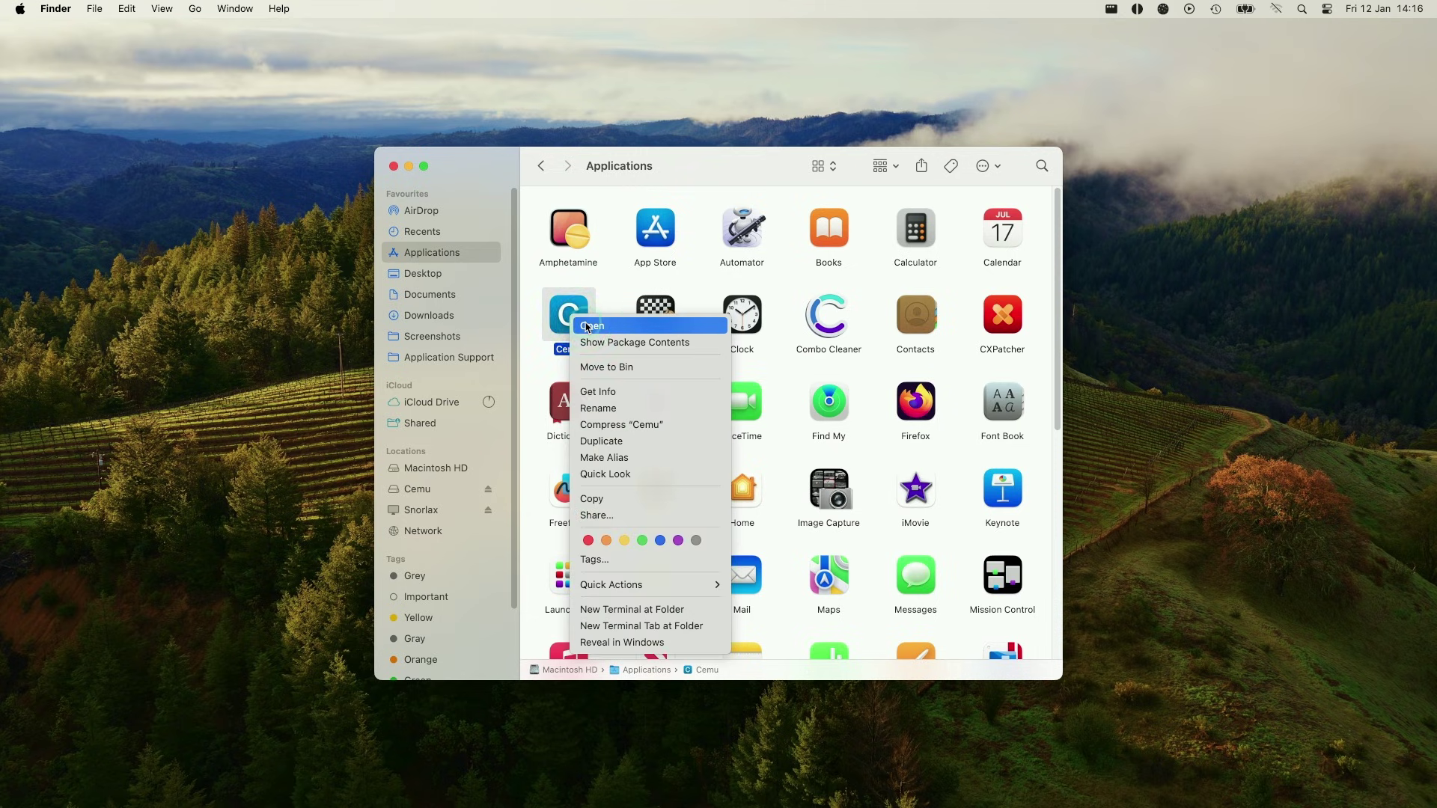
click(587, 328)
click(409, 164)
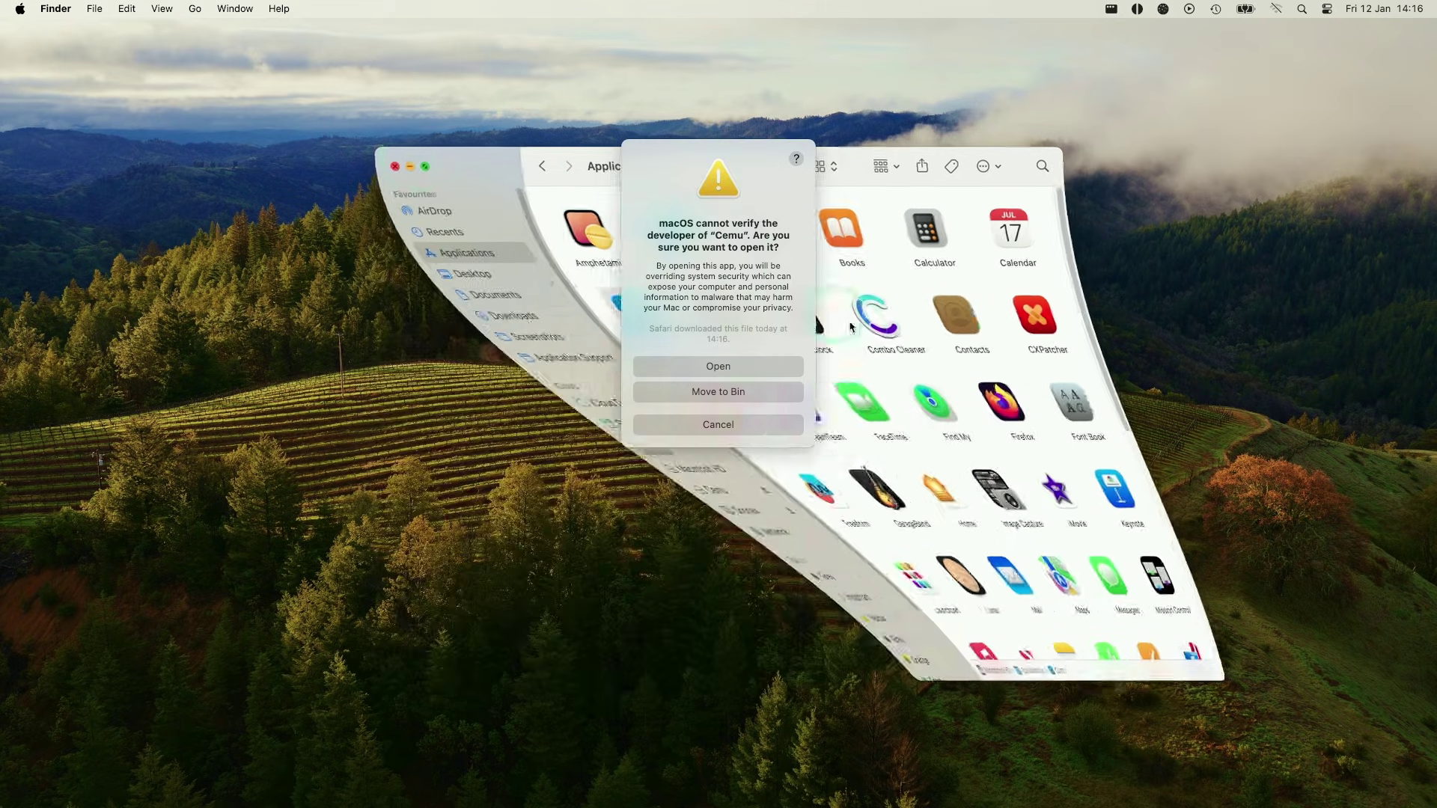
click(739, 368)
click(739, 369)
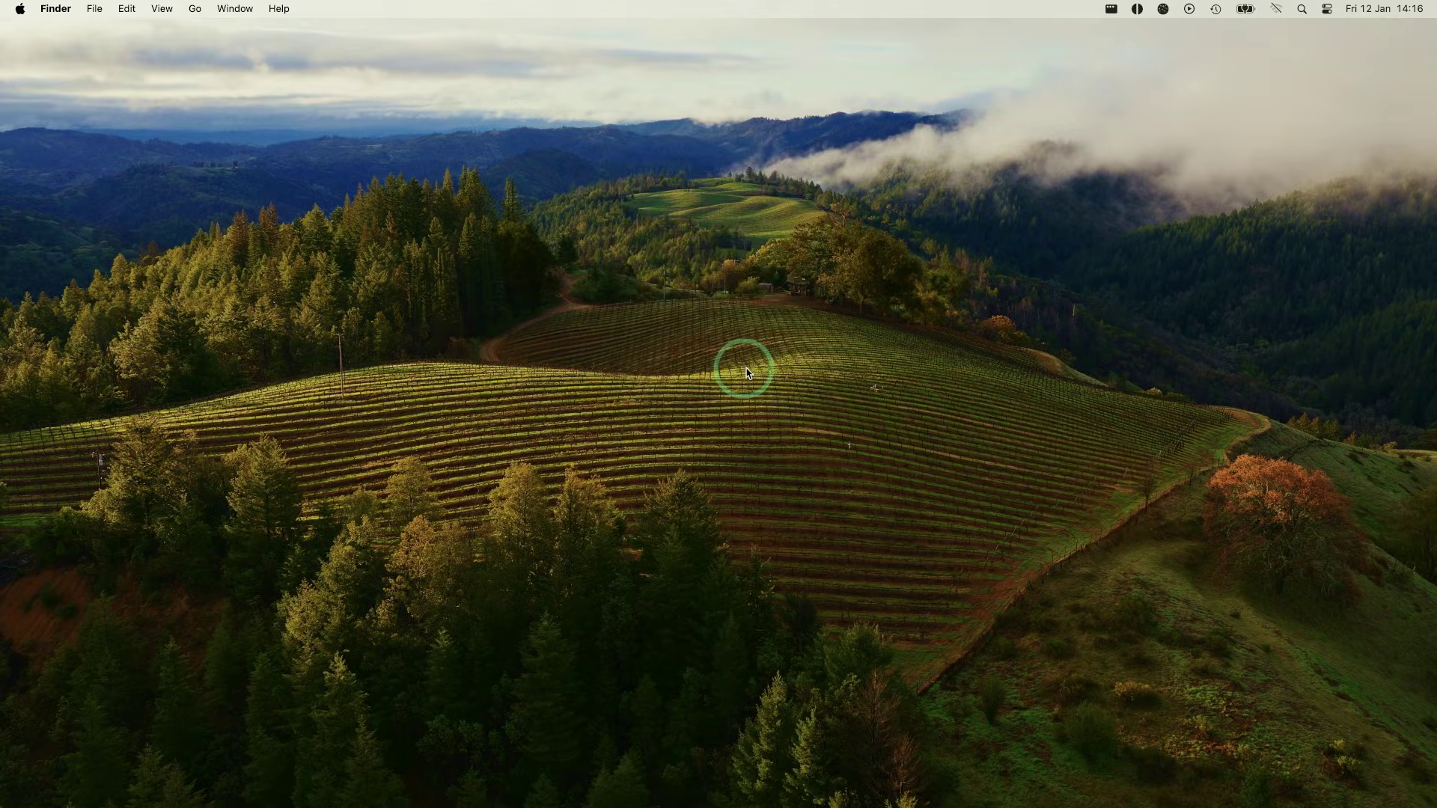
click(1134, 794)
drag(588, 163, 658, 183)
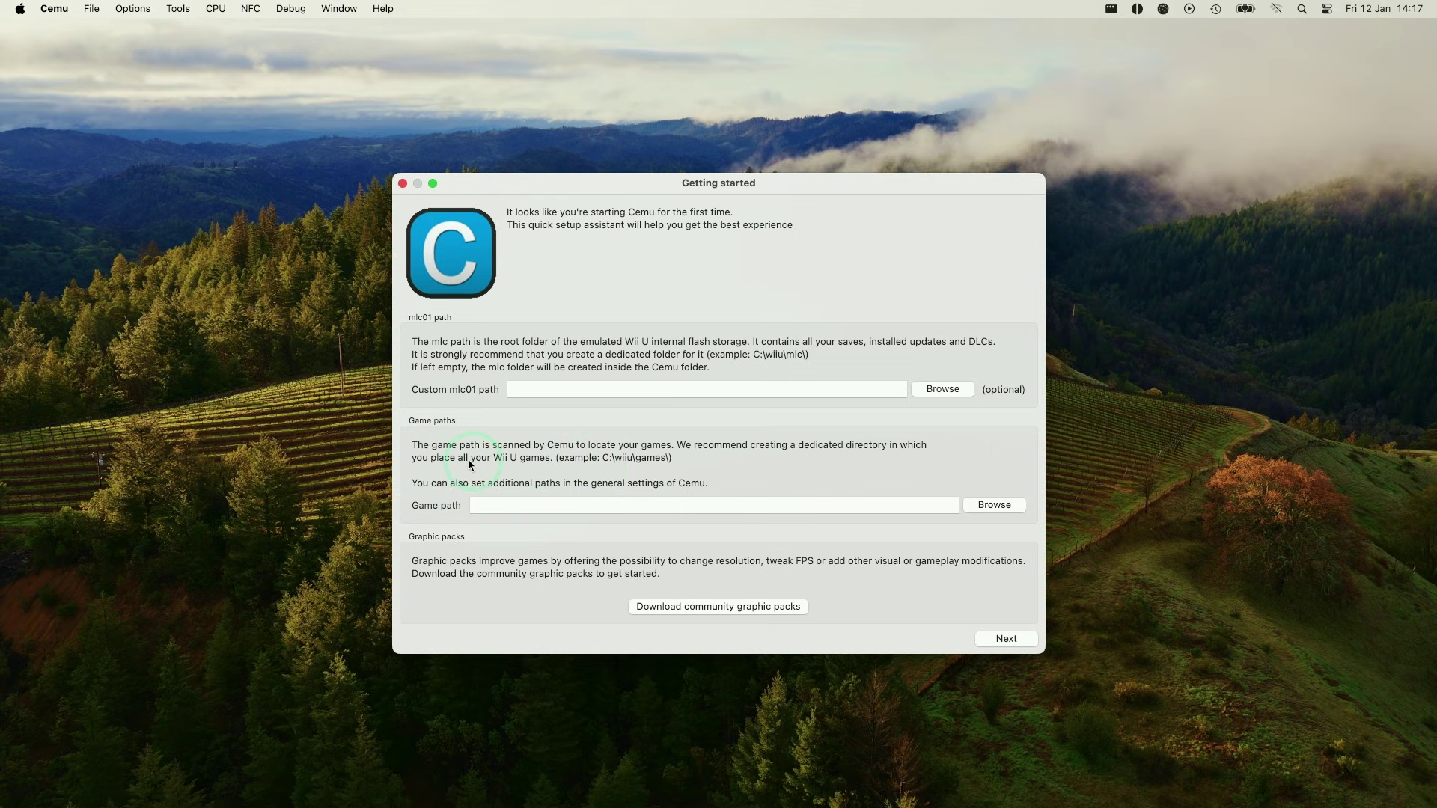
- Set the game path to the folder /Volumes/Games/Emulation/Wii U in the Getting started window
click(508, 503)
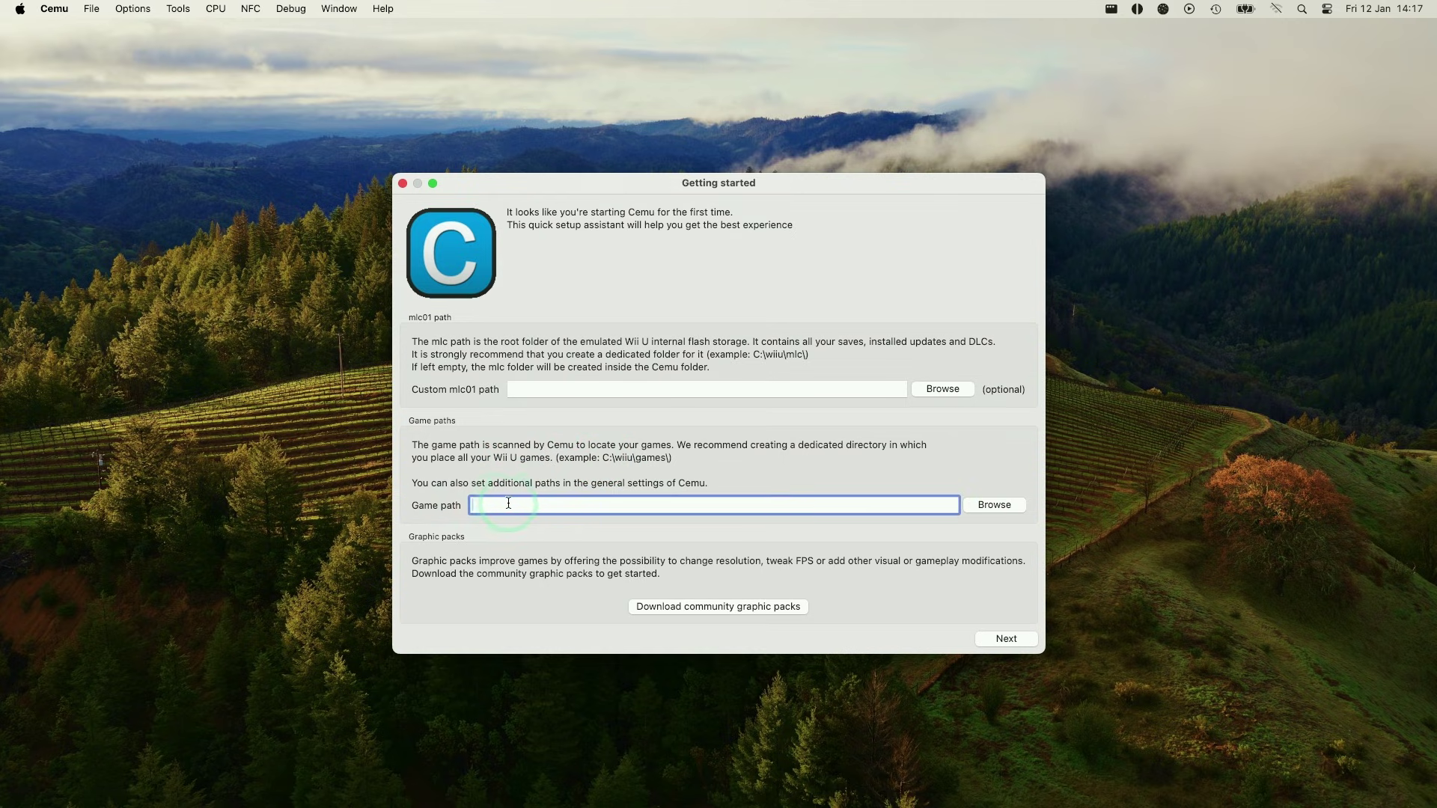
click(1006, 493)
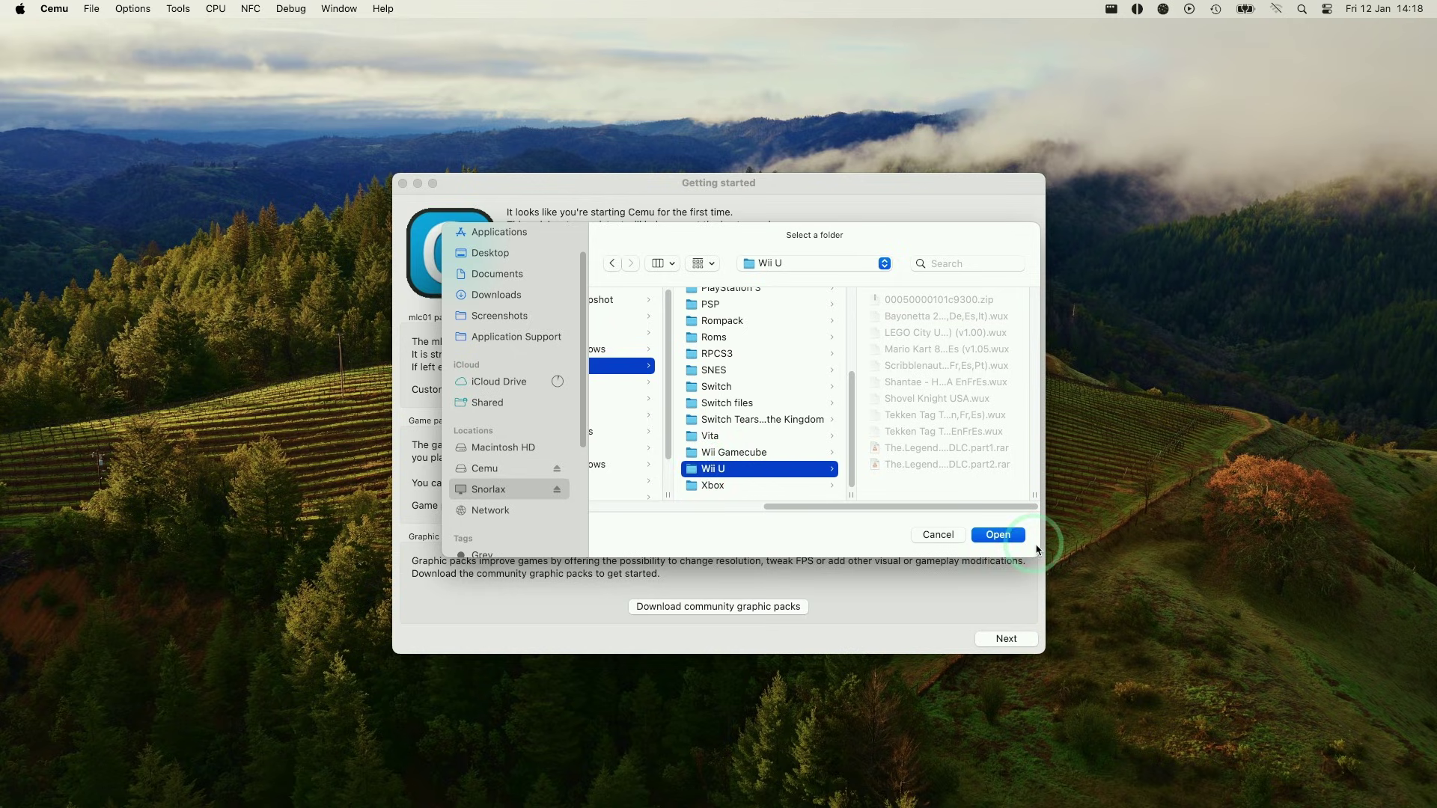
click(1002, 535)
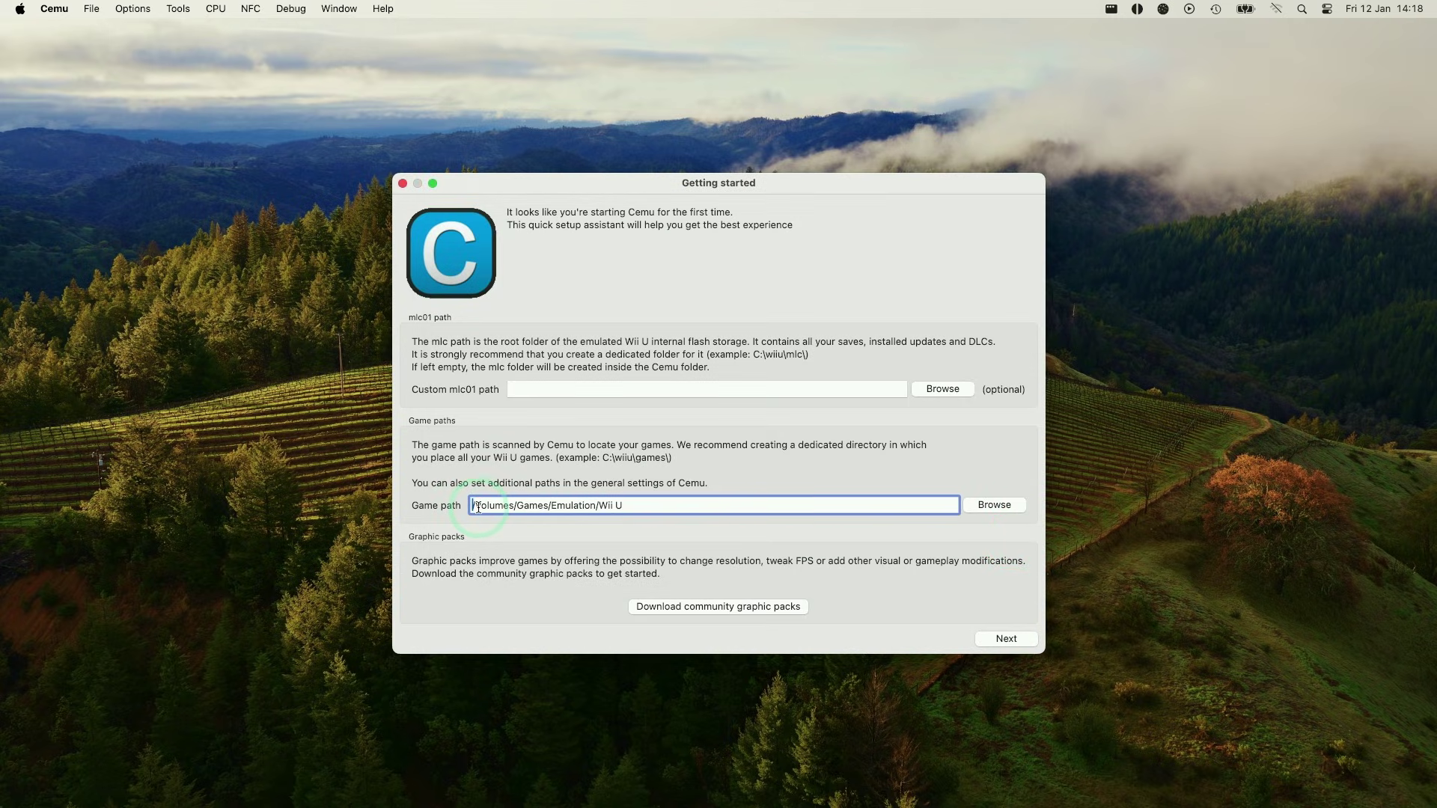
drag(478, 507, 441, 491)
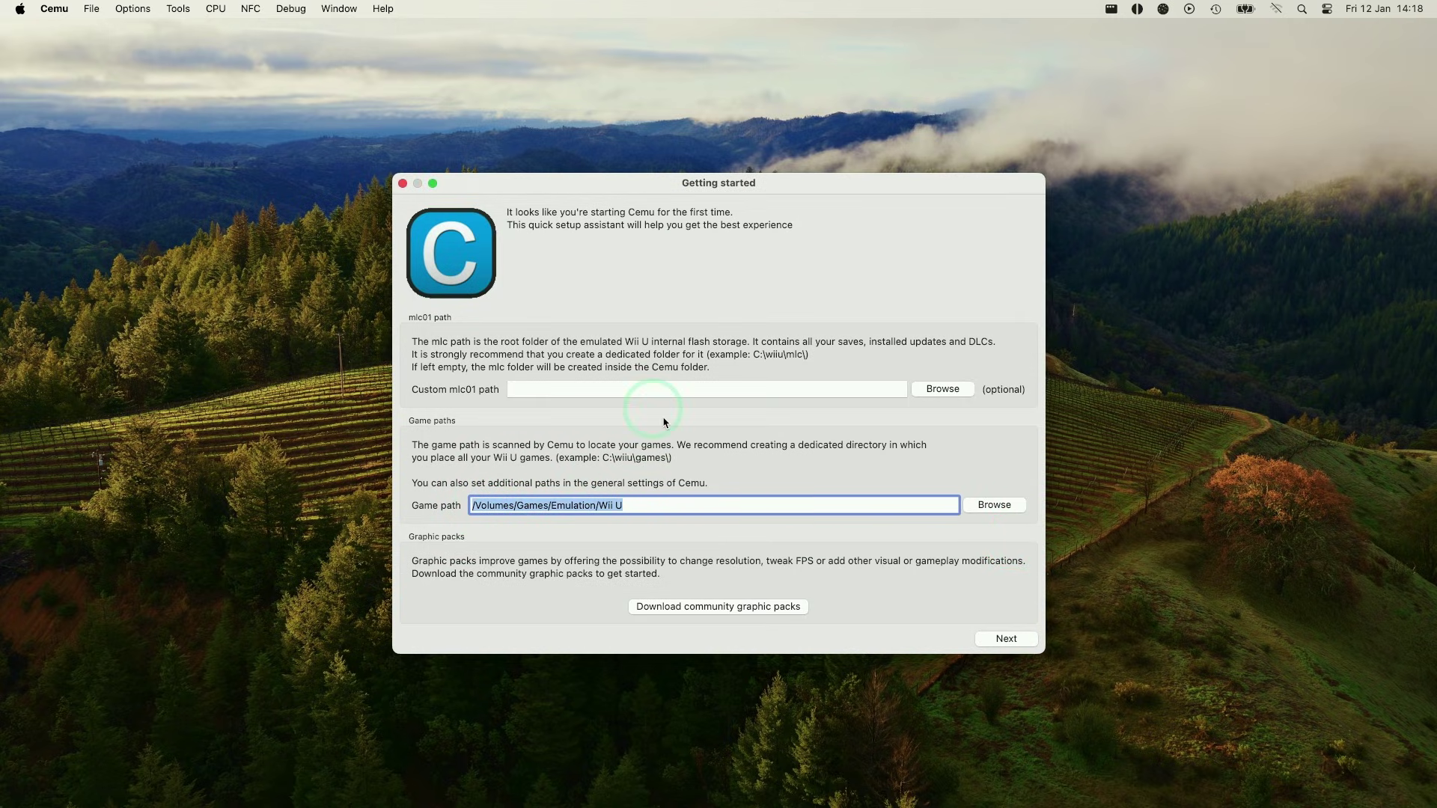
drag(647, 505, 399, 556)
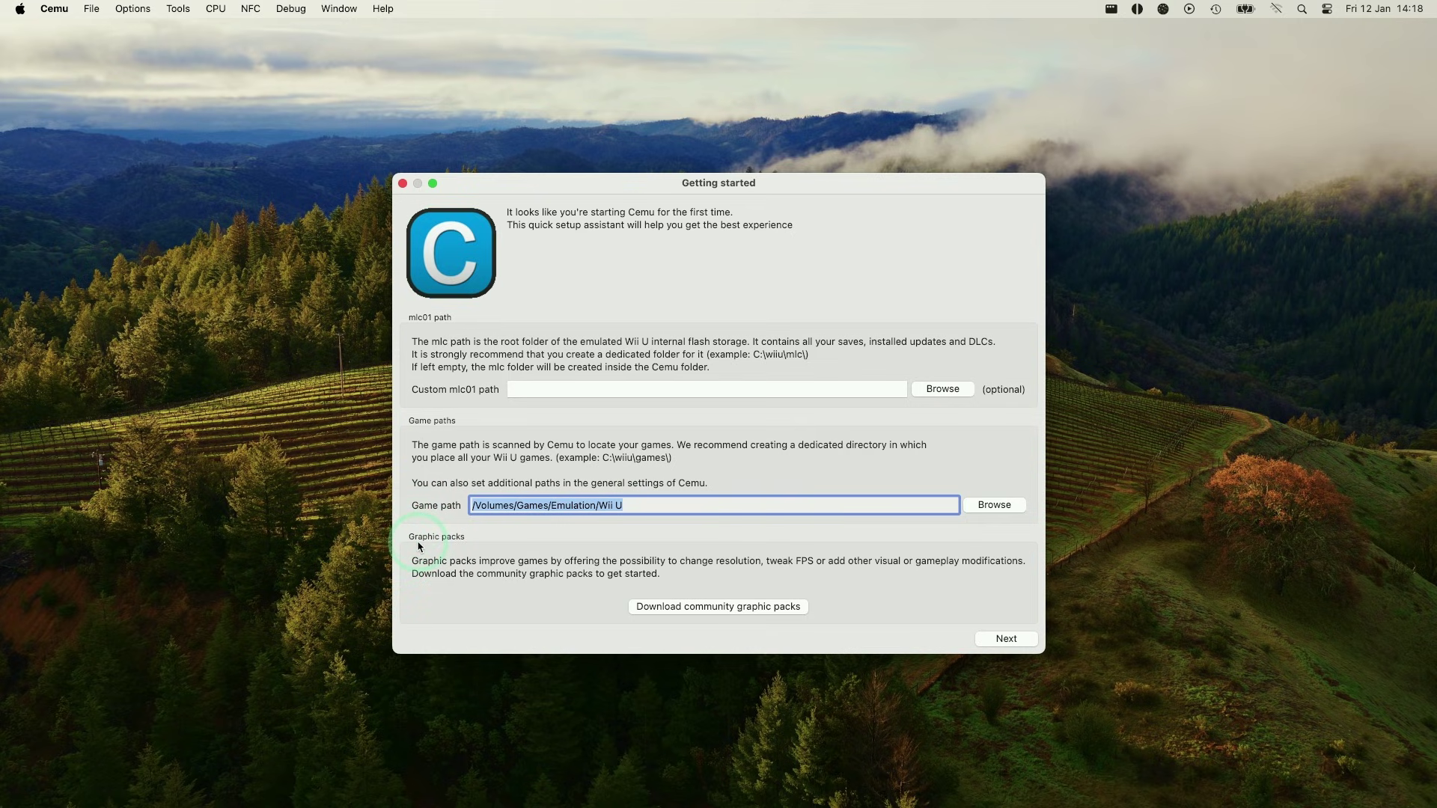
- Download the community graphic packs and choose to view the downloaded packs
click(665, 612)
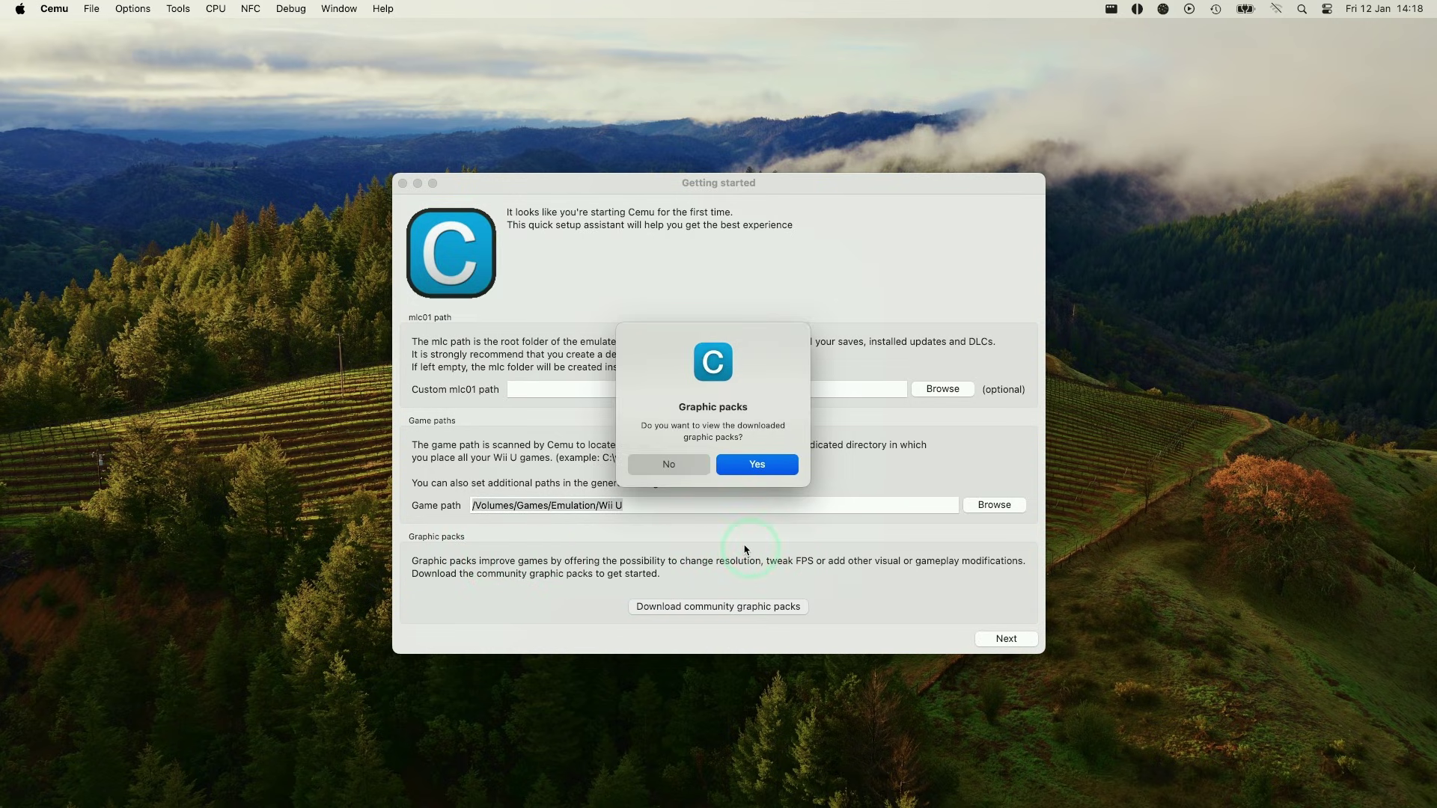
click(762, 467)
- Browse the graphic packs list near its end and select The Legend of Zelda: Breath of the Wild
drag(572, 177, 513, 449)
click(200, 392)
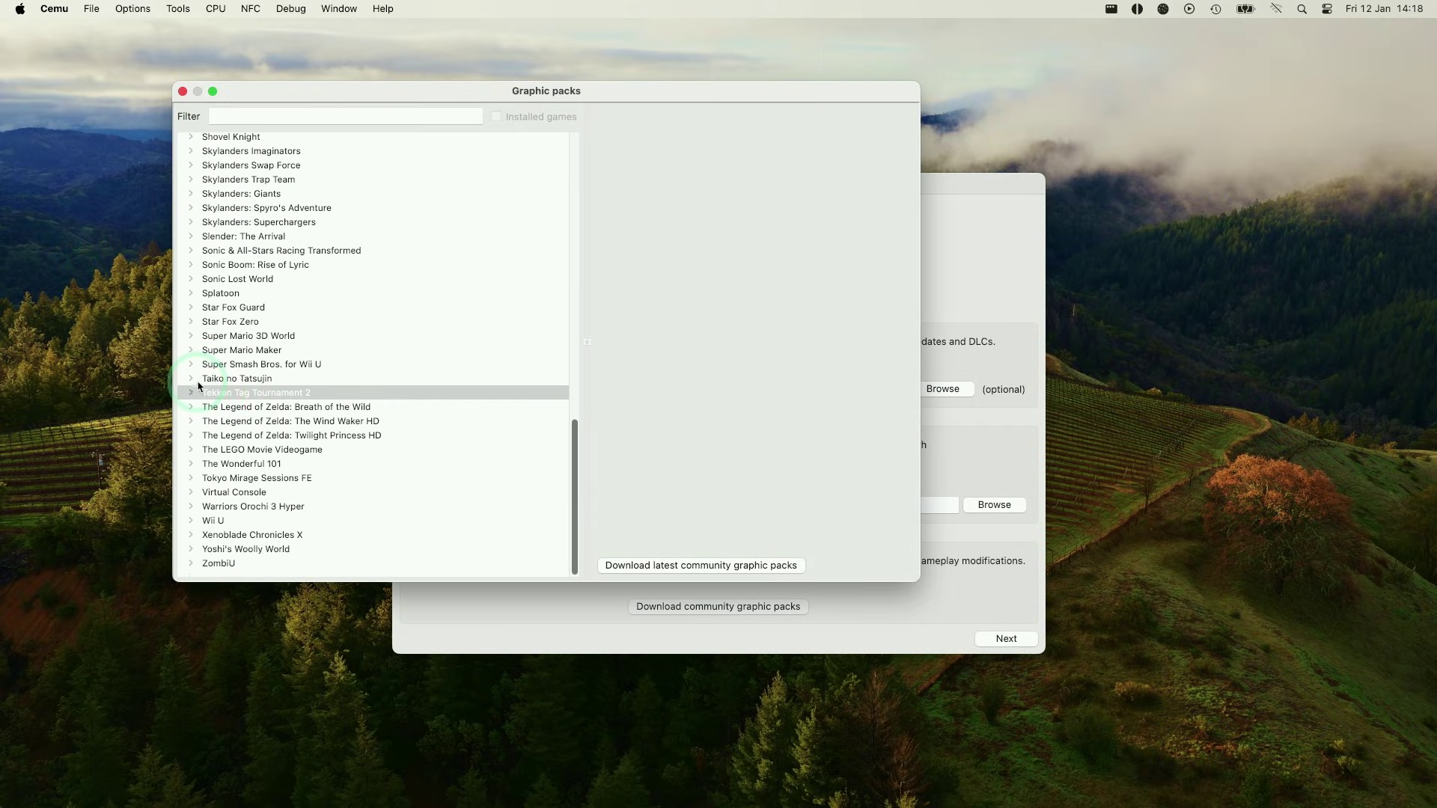
click(206, 364)
click(368, 404)
click(701, 573)
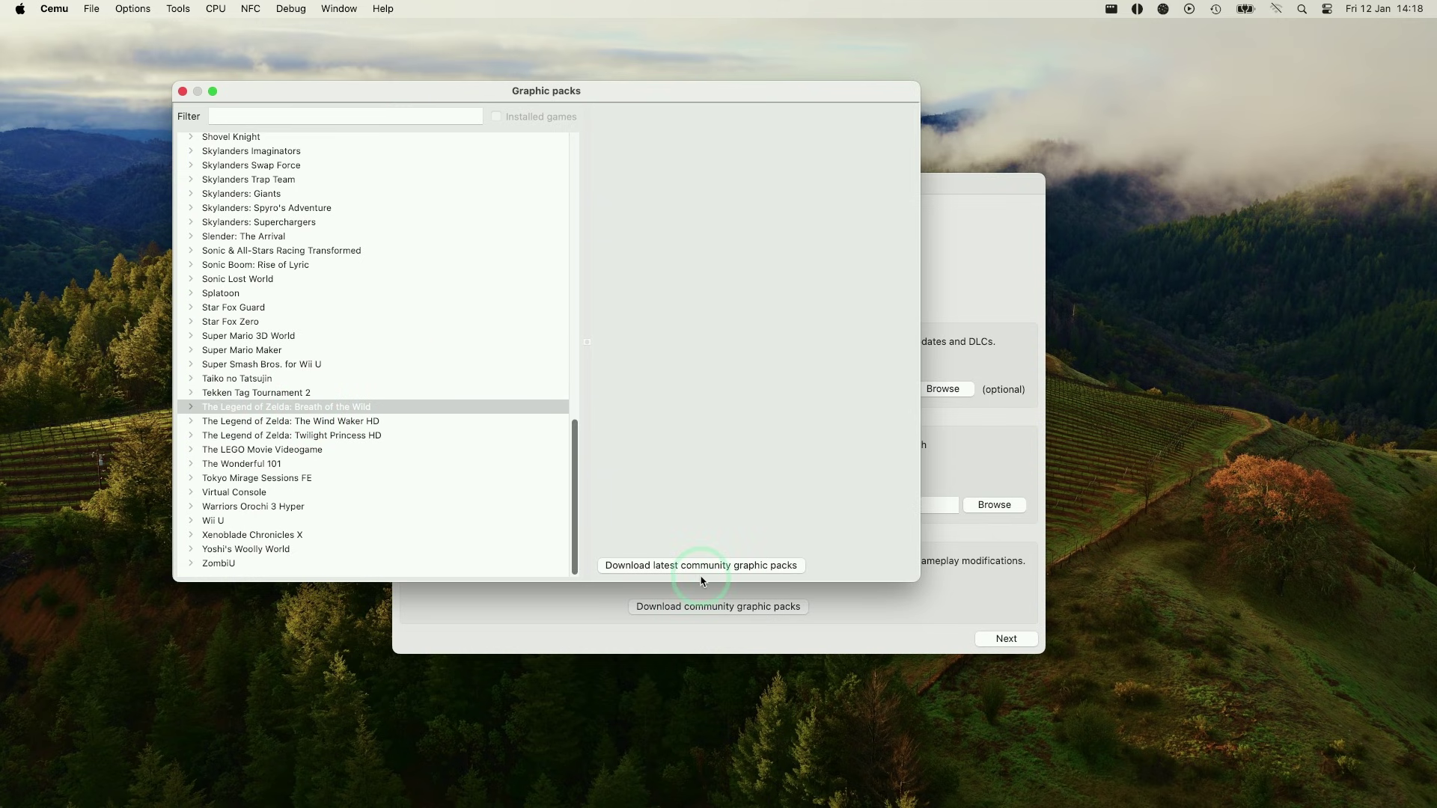
- Close the Graphic packs window and continue the Getting started assistant to its Input settings page
click(183, 92)
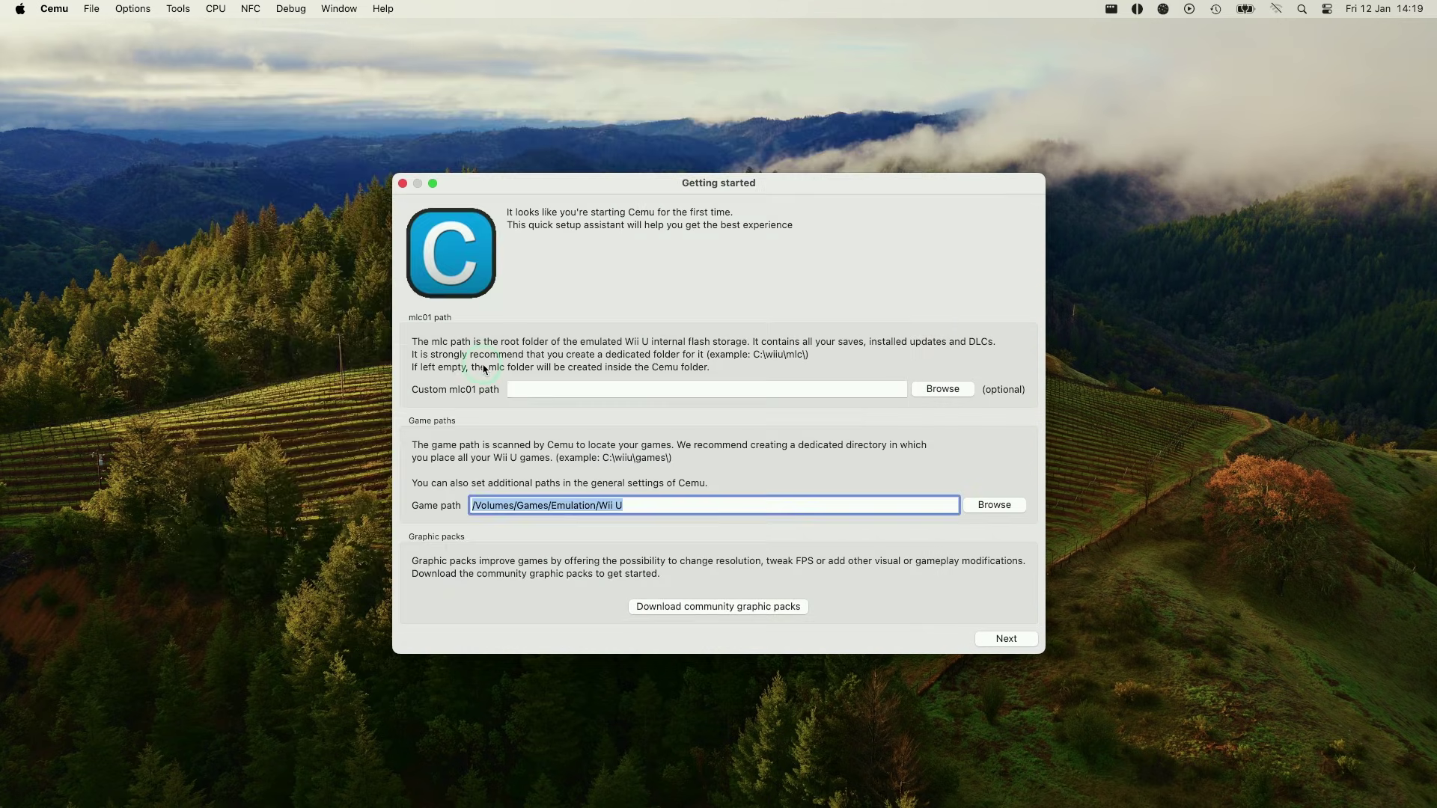
click(992, 639)
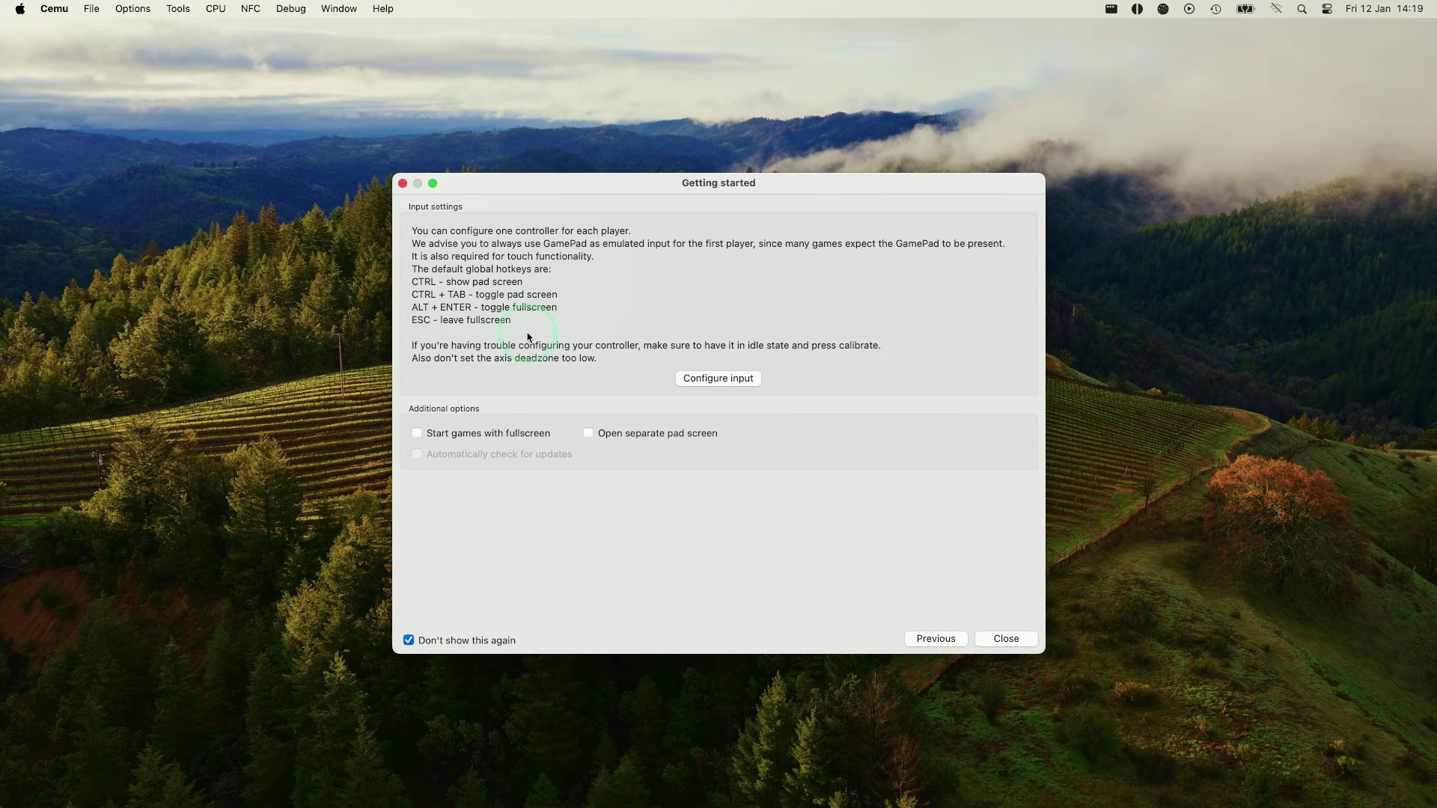
- Switch to System Settings and connect the DualSense Wireless Controller from the nearby Bluetooth devices
click(19, 8)
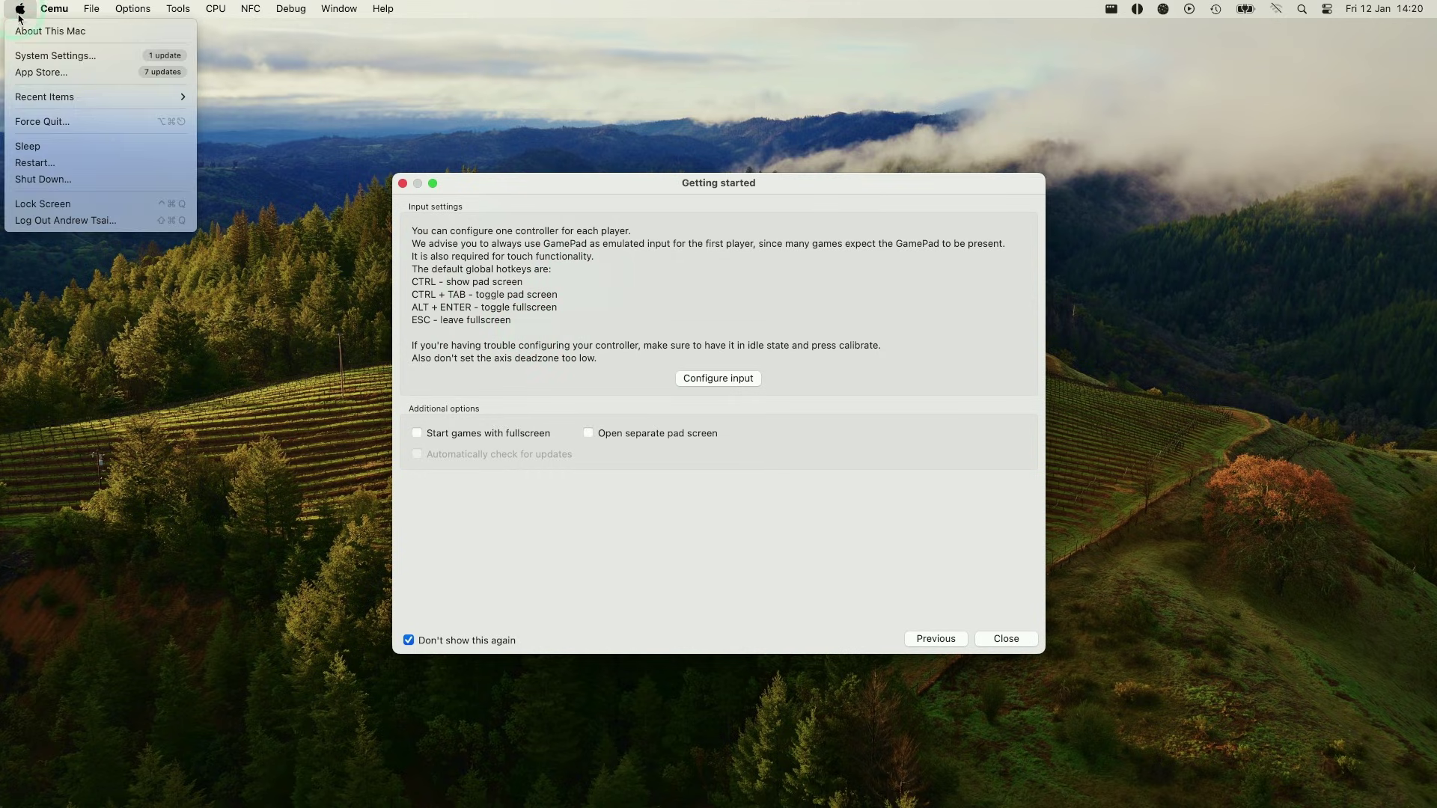
click(48, 57)
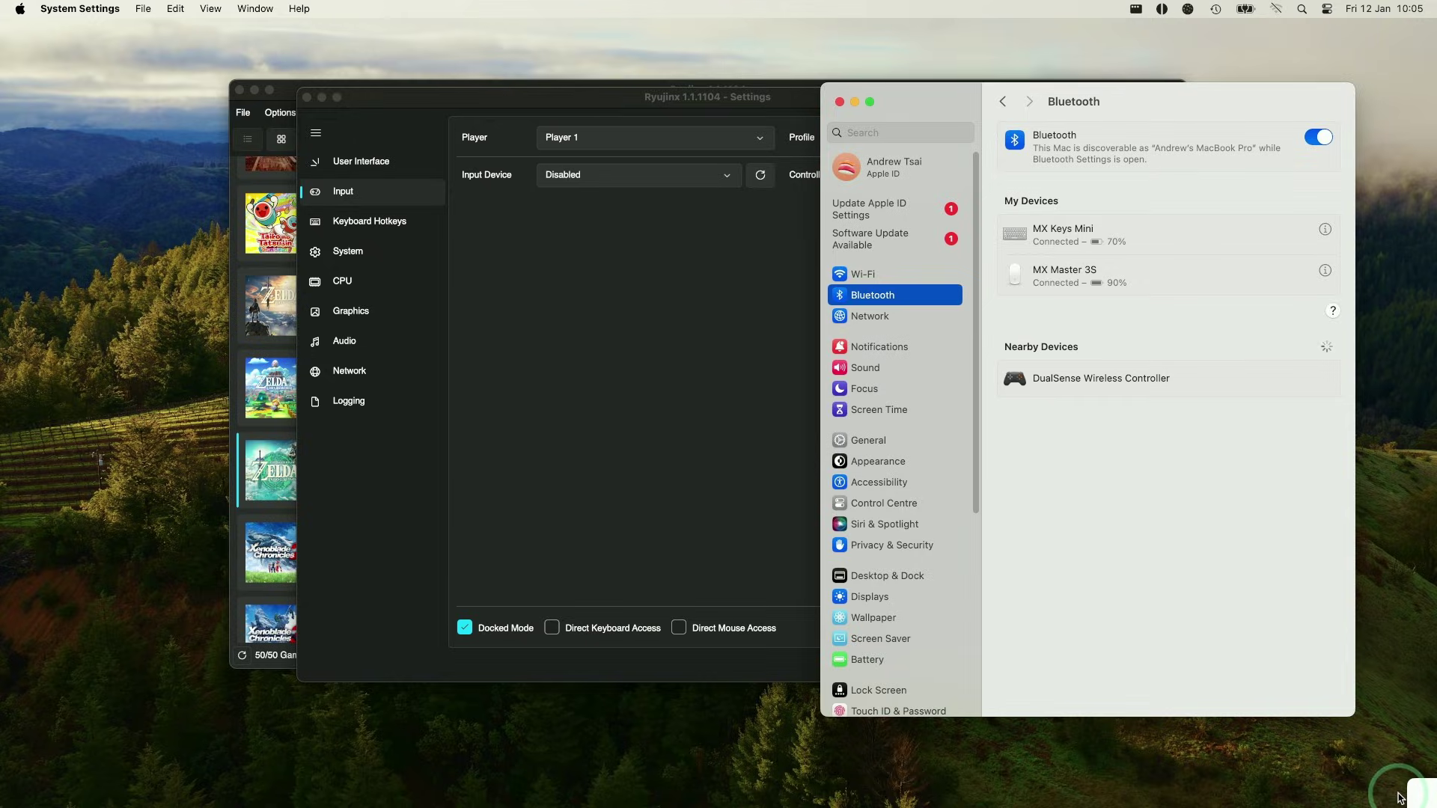
mouse_move(1056, 375)
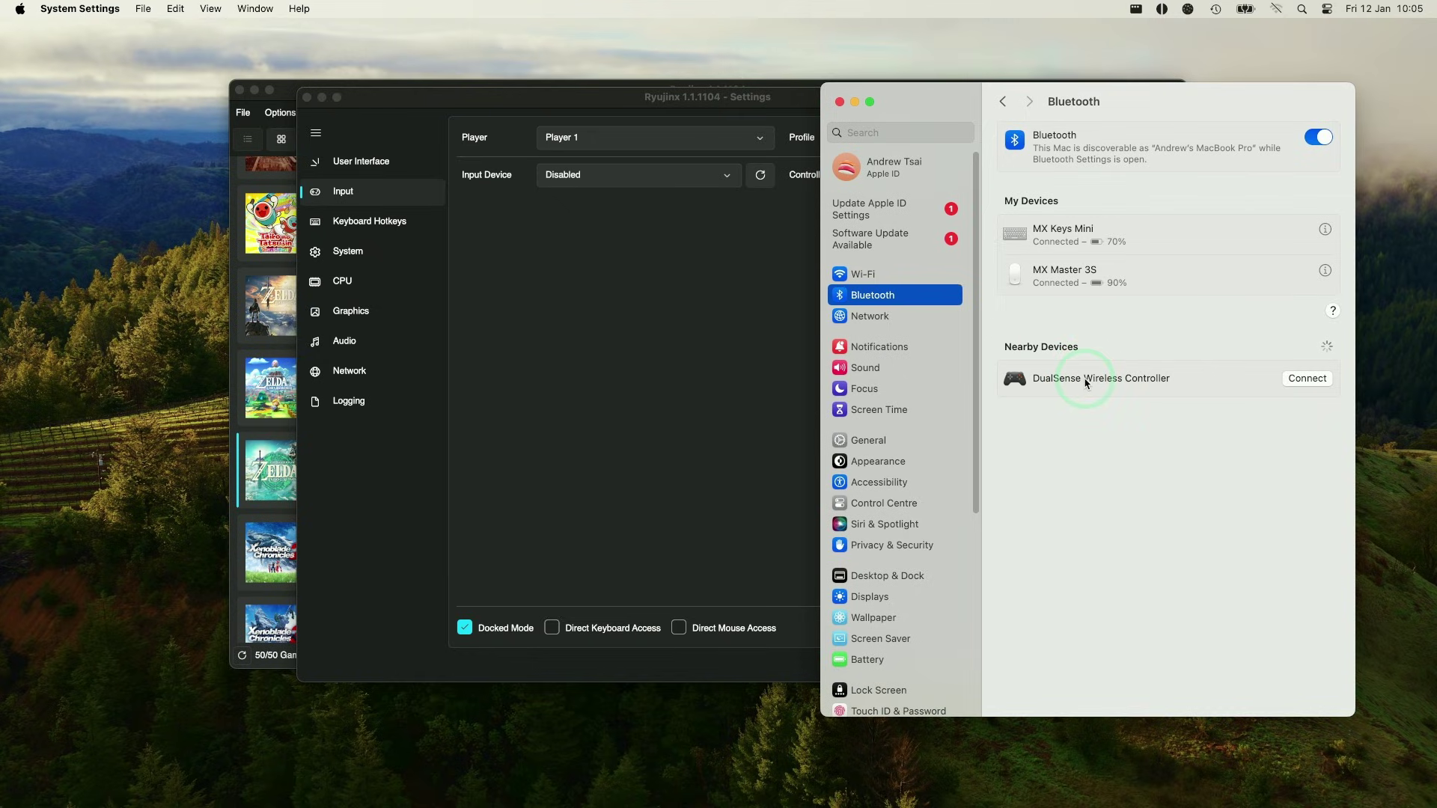
click(1302, 384)
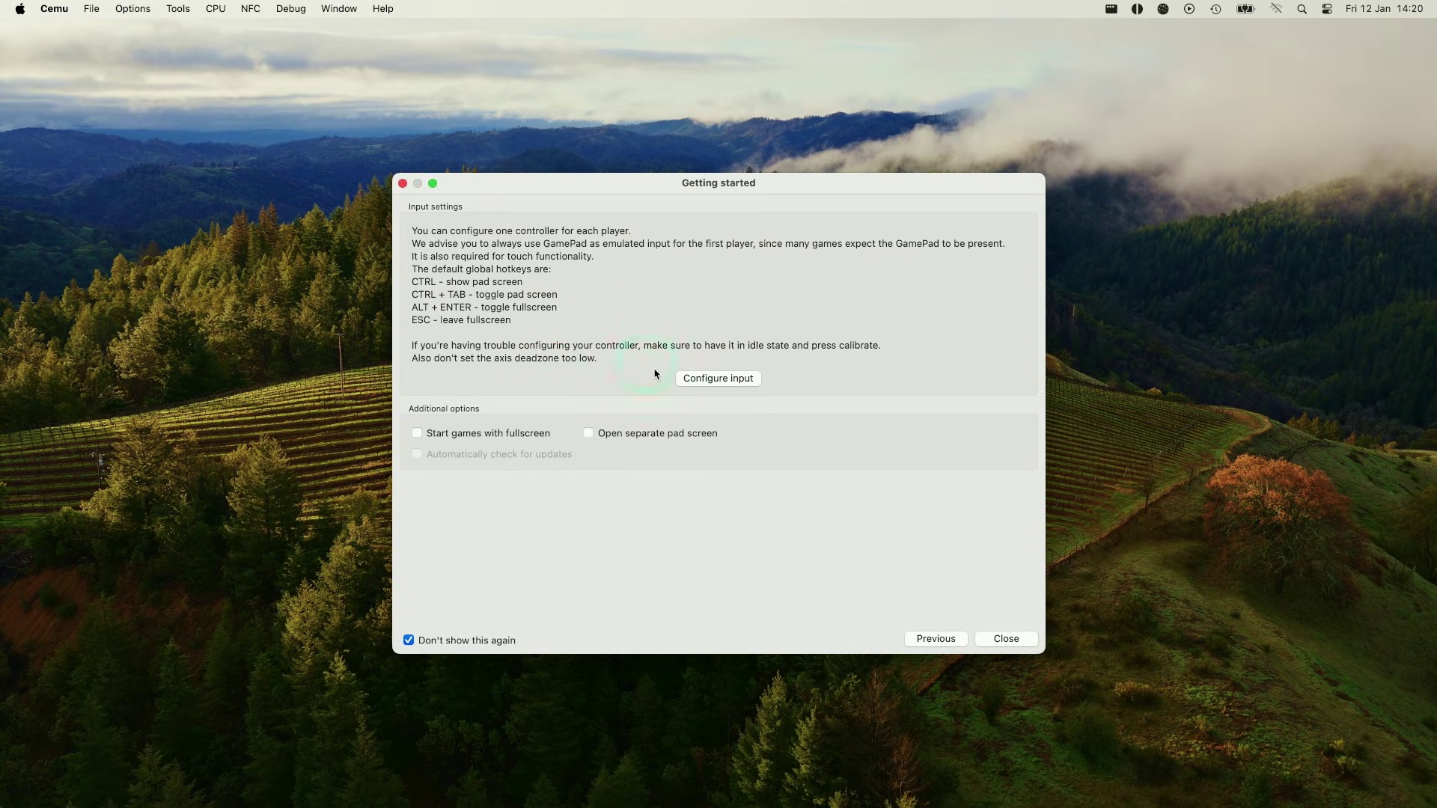
- Bring up Cemu's input configuration and set Controller 1's emulated controller to Wii U Pro Controller
click(703, 379)
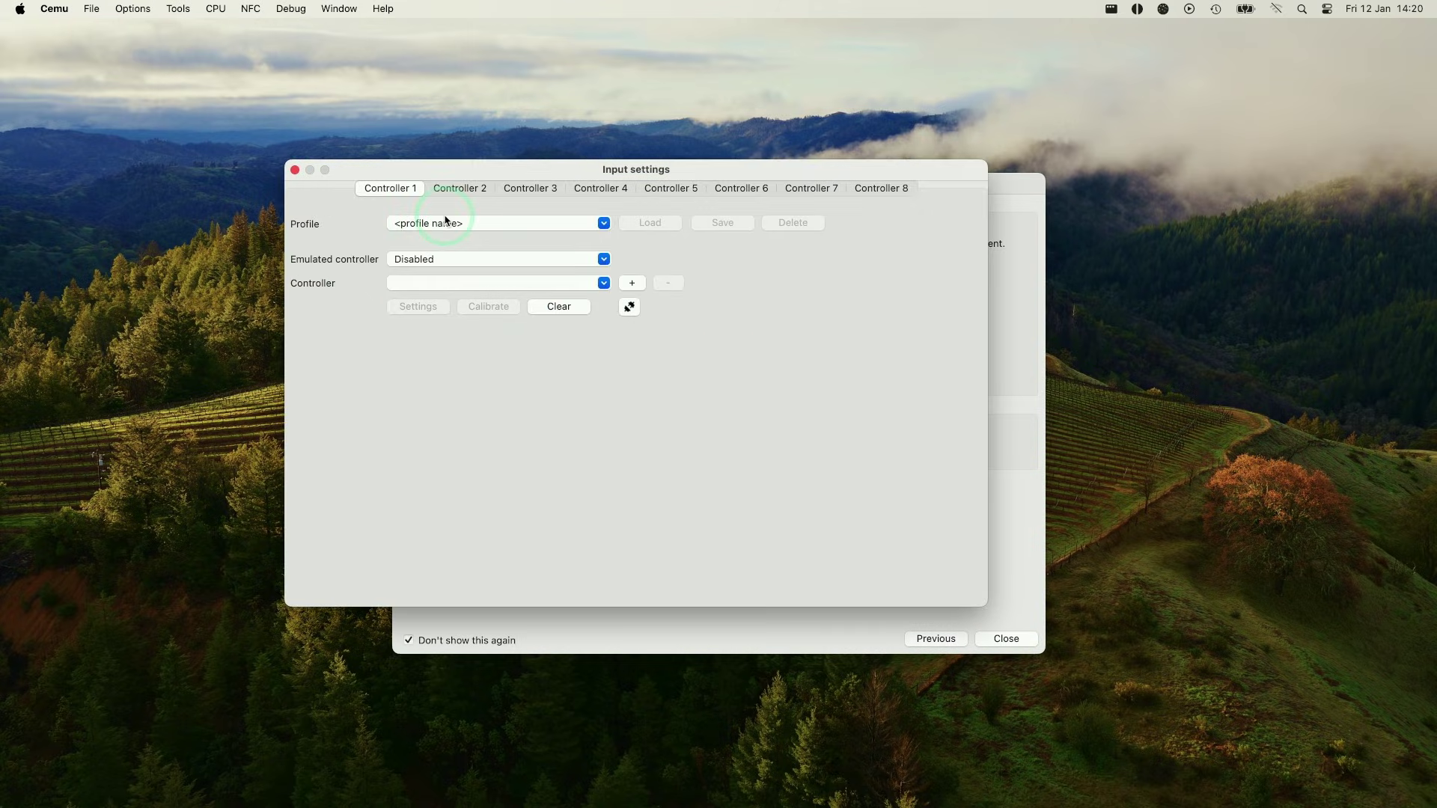
click(422, 225)
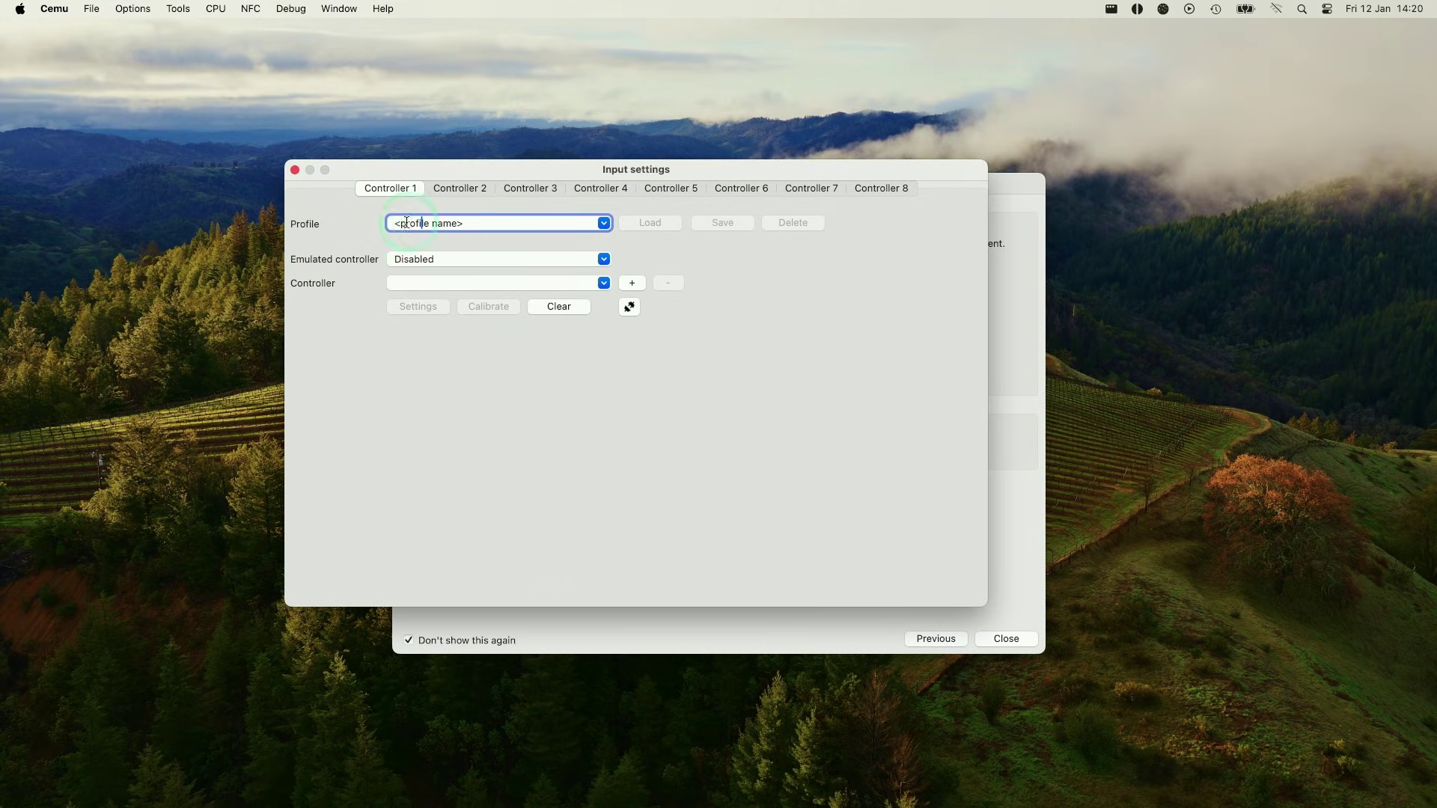
click(431, 256)
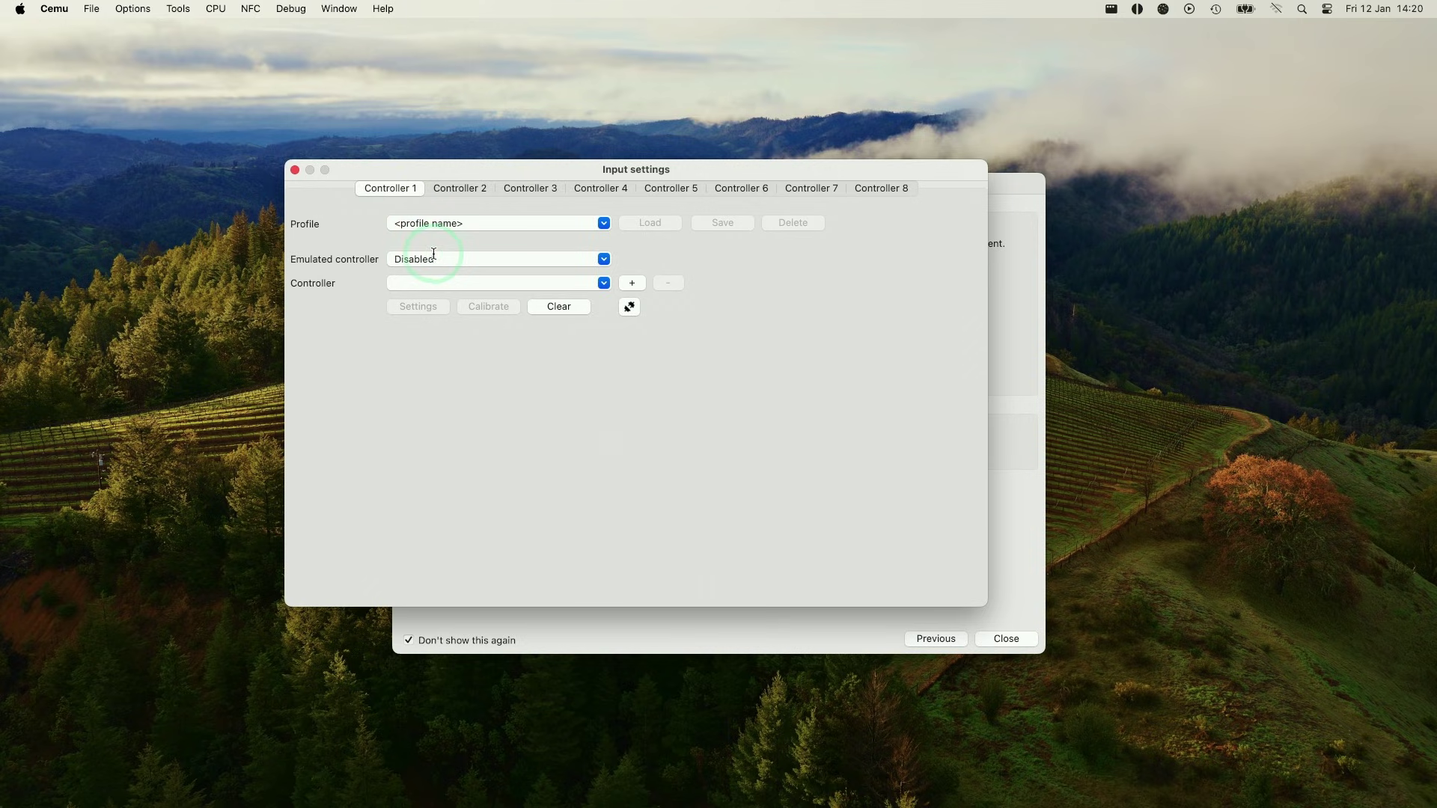
click(602, 262)
click(416, 310)
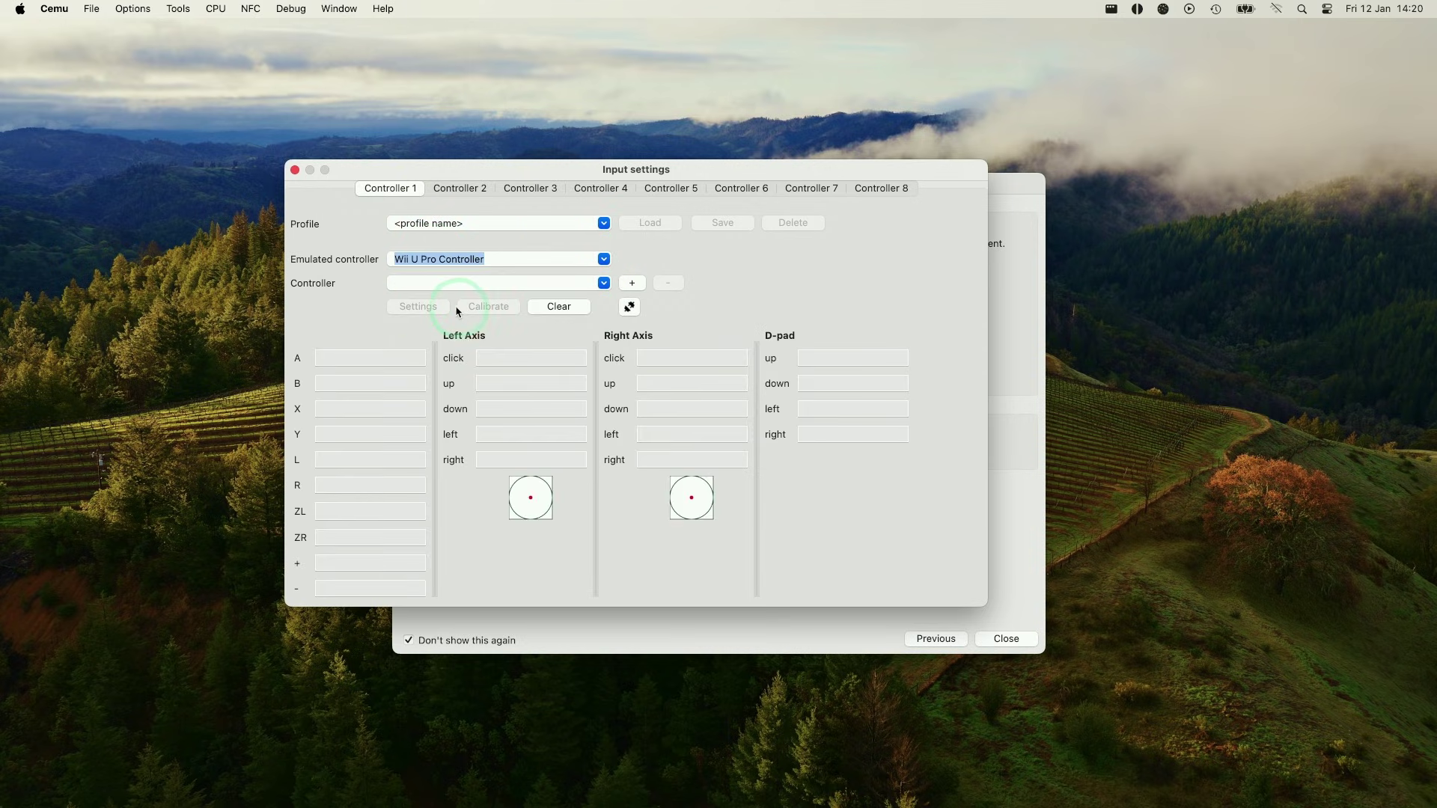
- Start adding an input device for Controller 1, with SDLController as the API and PS5 Controller as the device
click(604, 283)
click(837, 300)
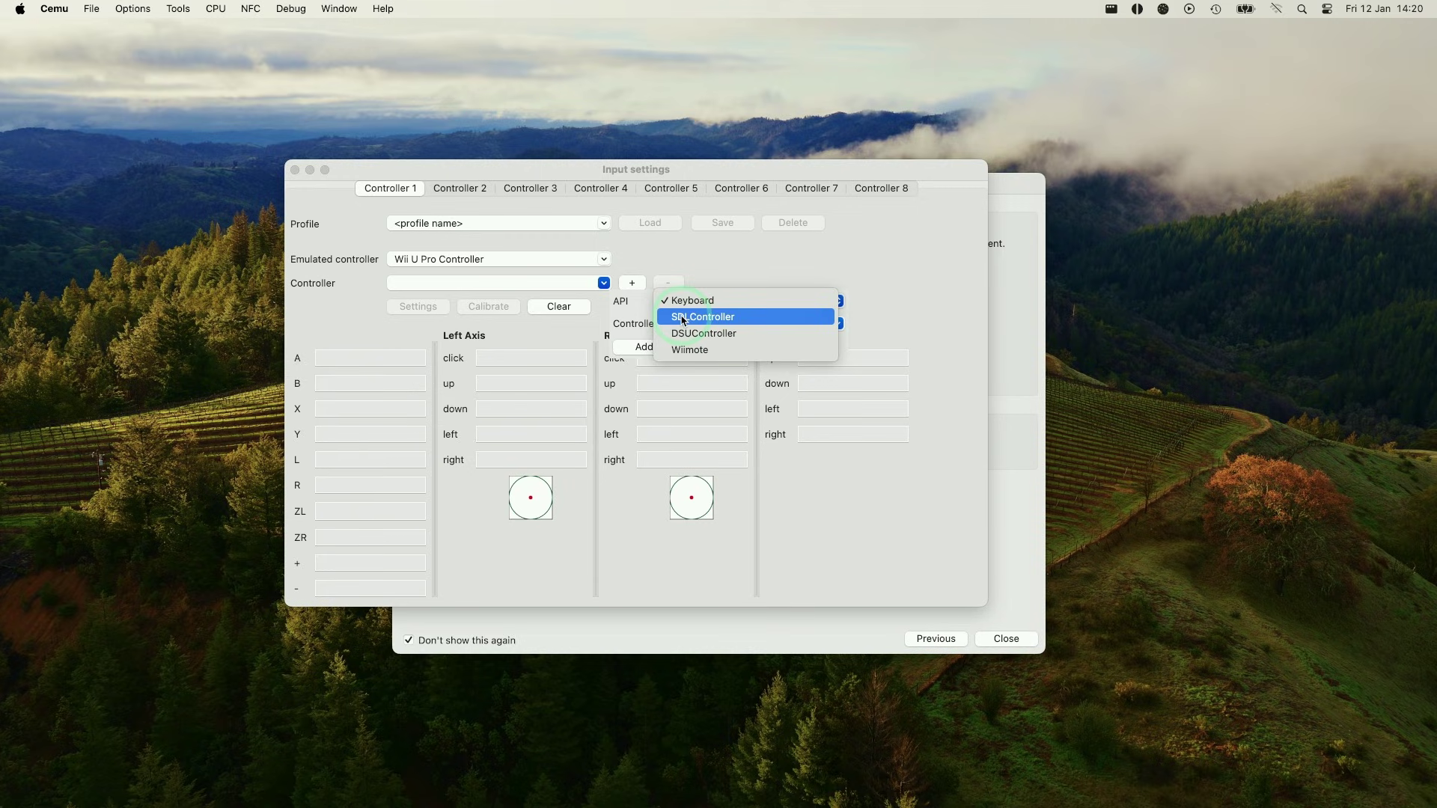
click(718, 314)
click(836, 324)
click(837, 324)
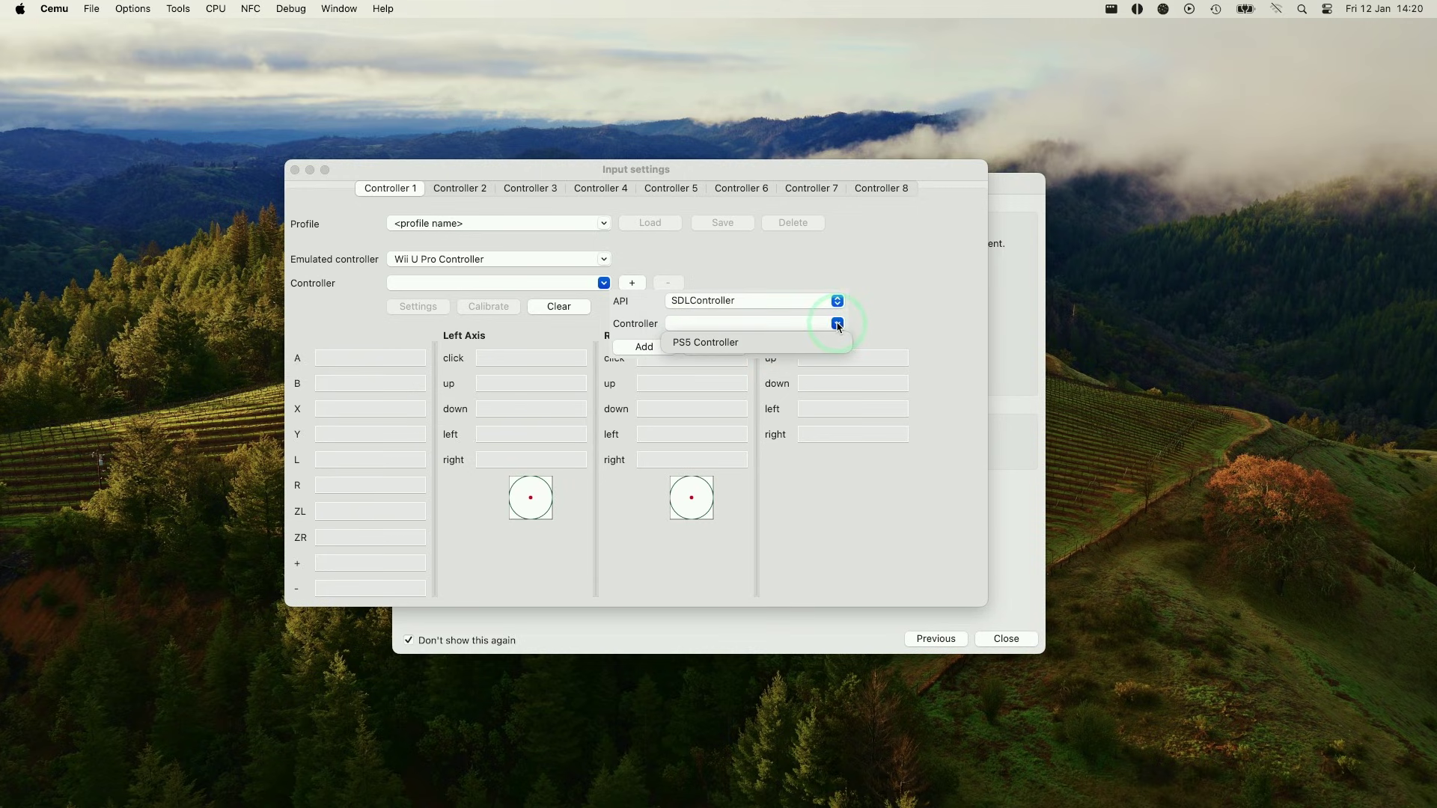
click(750, 346)
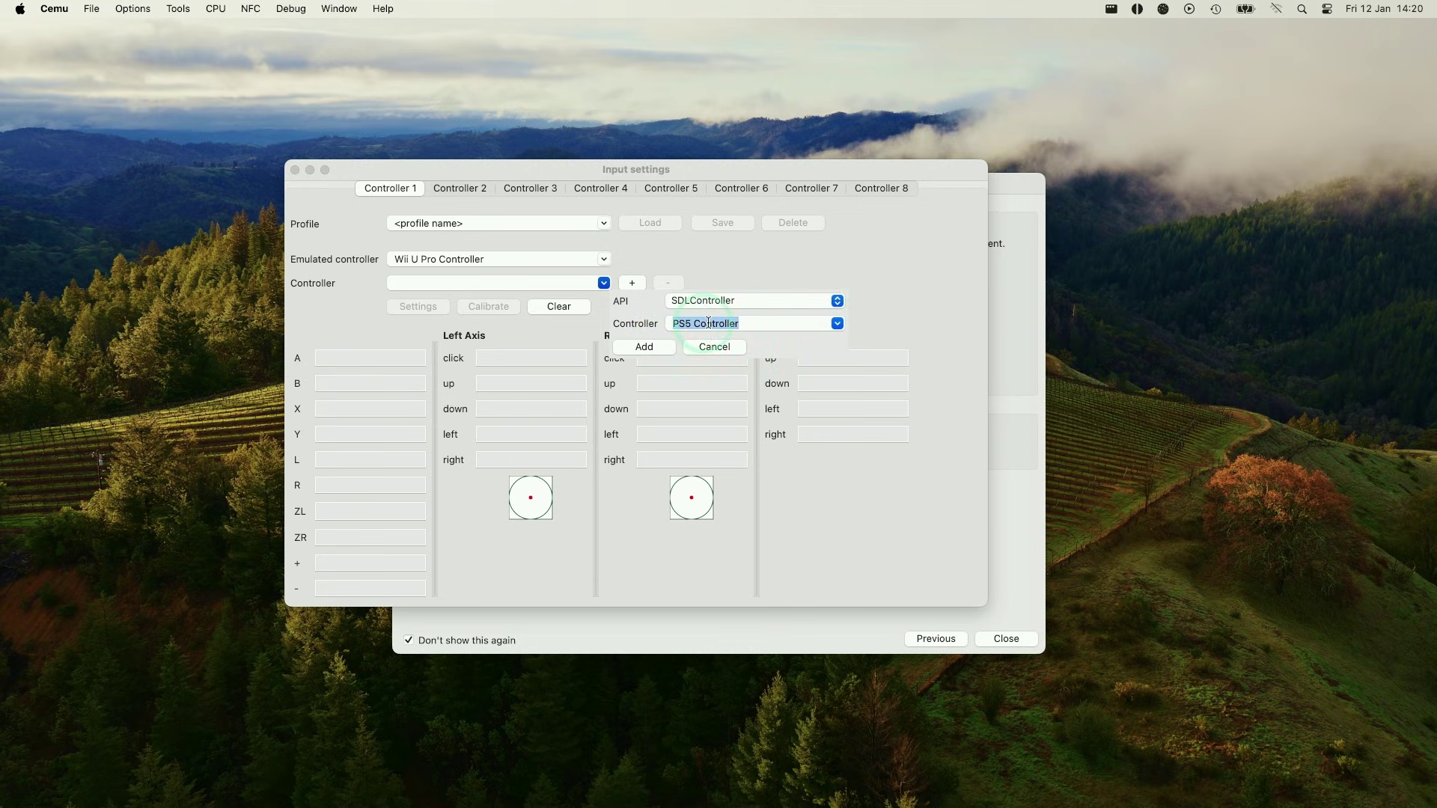
- Reselect PS5 Controller as the SDL device, add it to Controller 1 and choose it as the active controller
click(636, 329)
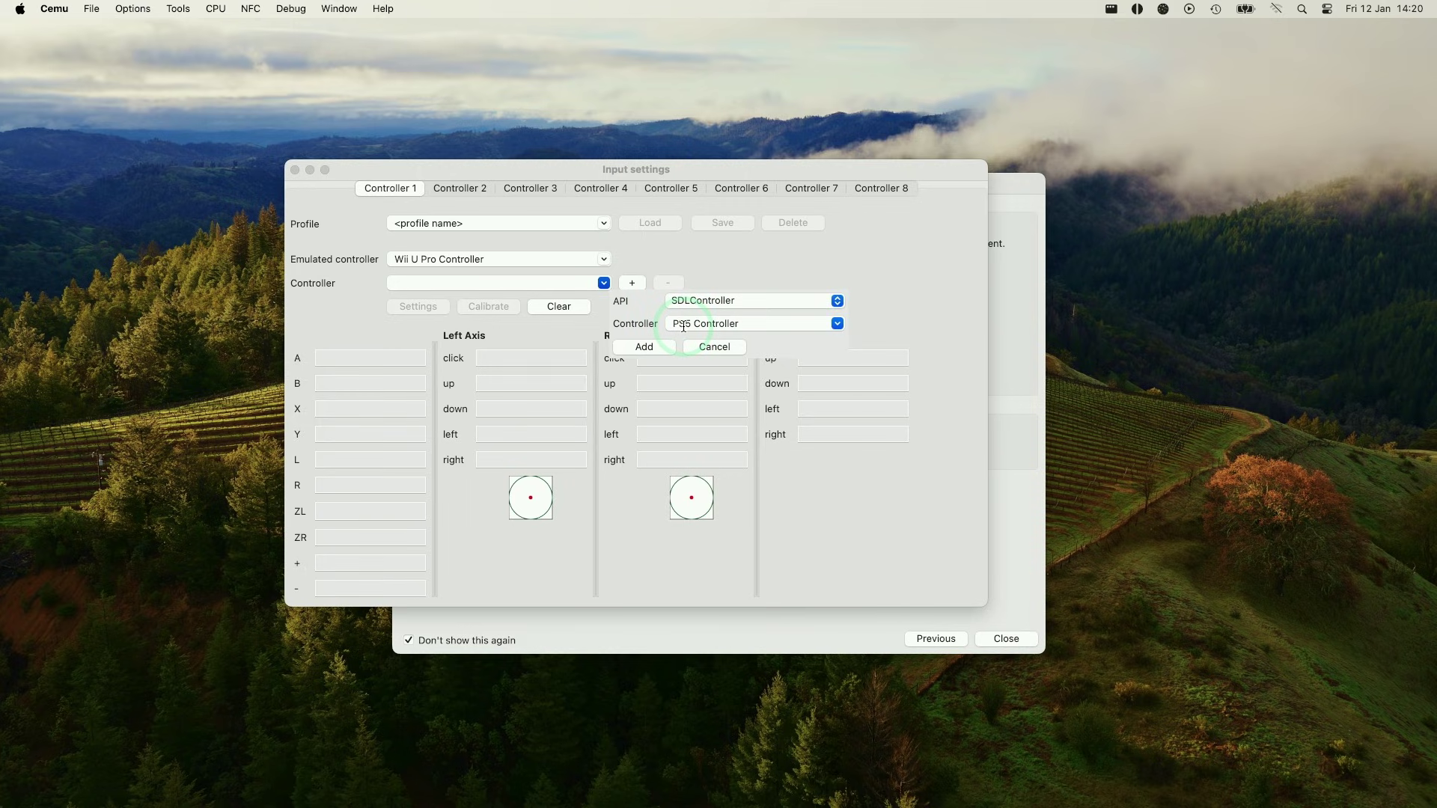
mouse_move(683, 326)
mouse_down()
mouse_move(740, 323)
mouse_move(680, 322)
mouse_up()
click(744, 323)
click(680, 322)
click(837, 323)
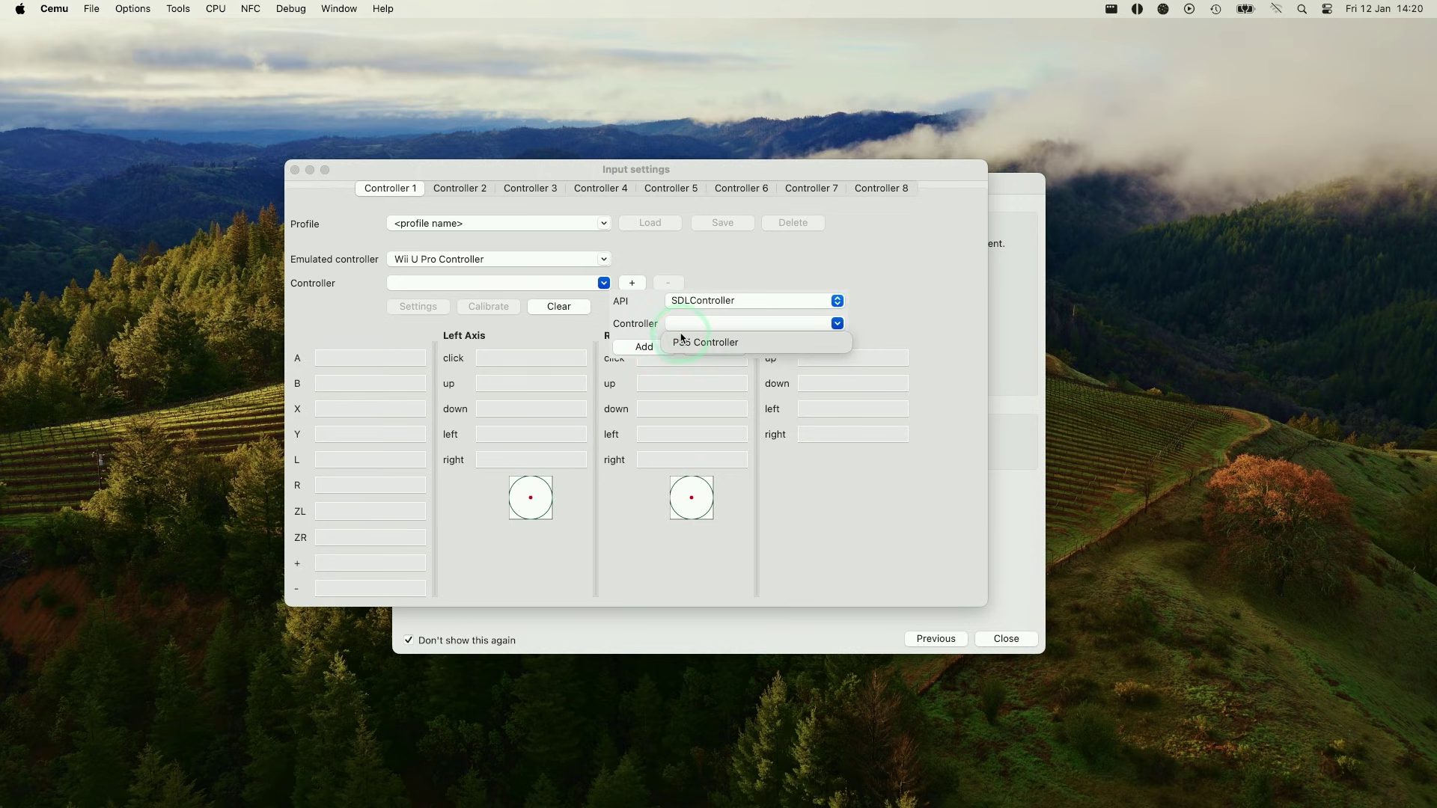
click(697, 309)
click(749, 340)
click(643, 346)
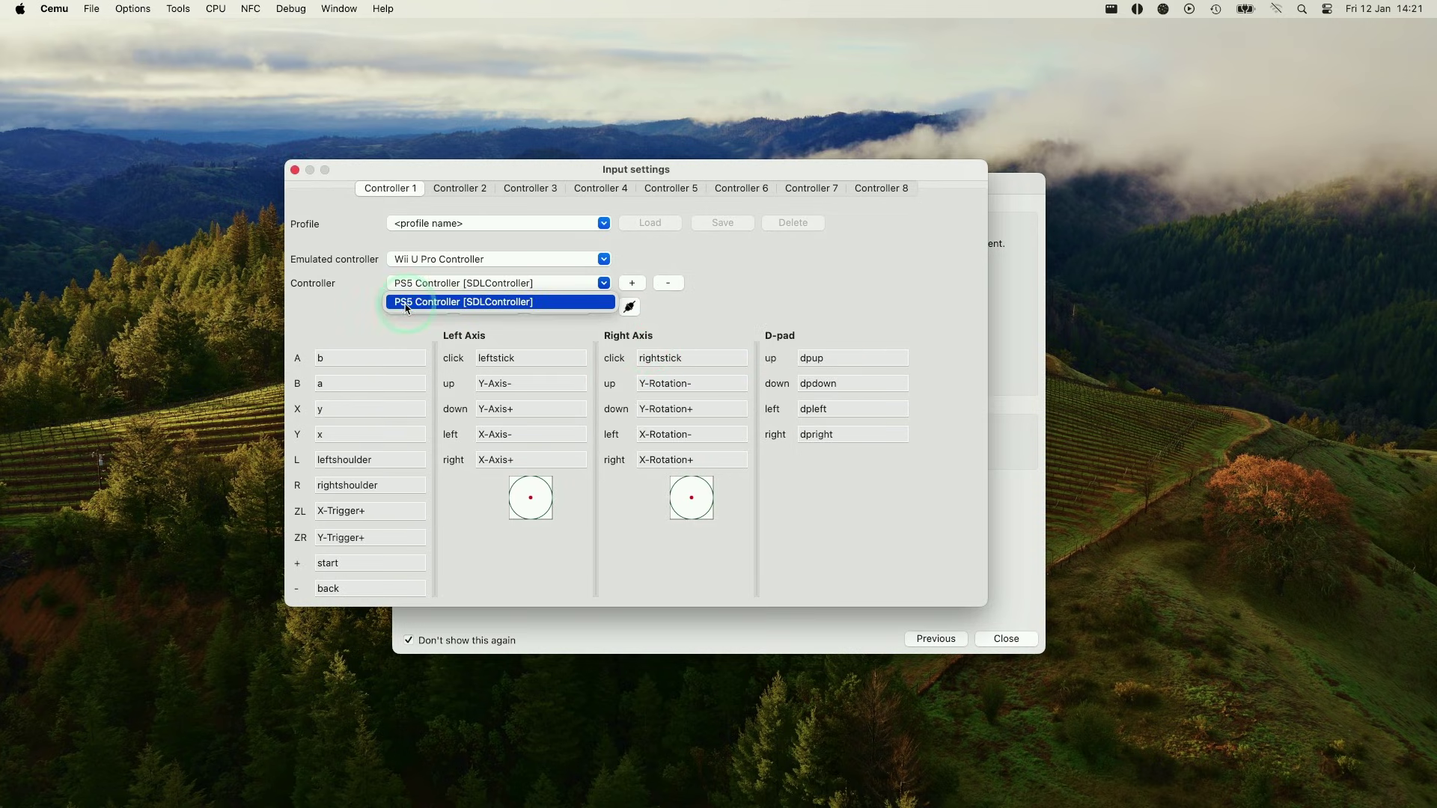
click(407, 302)
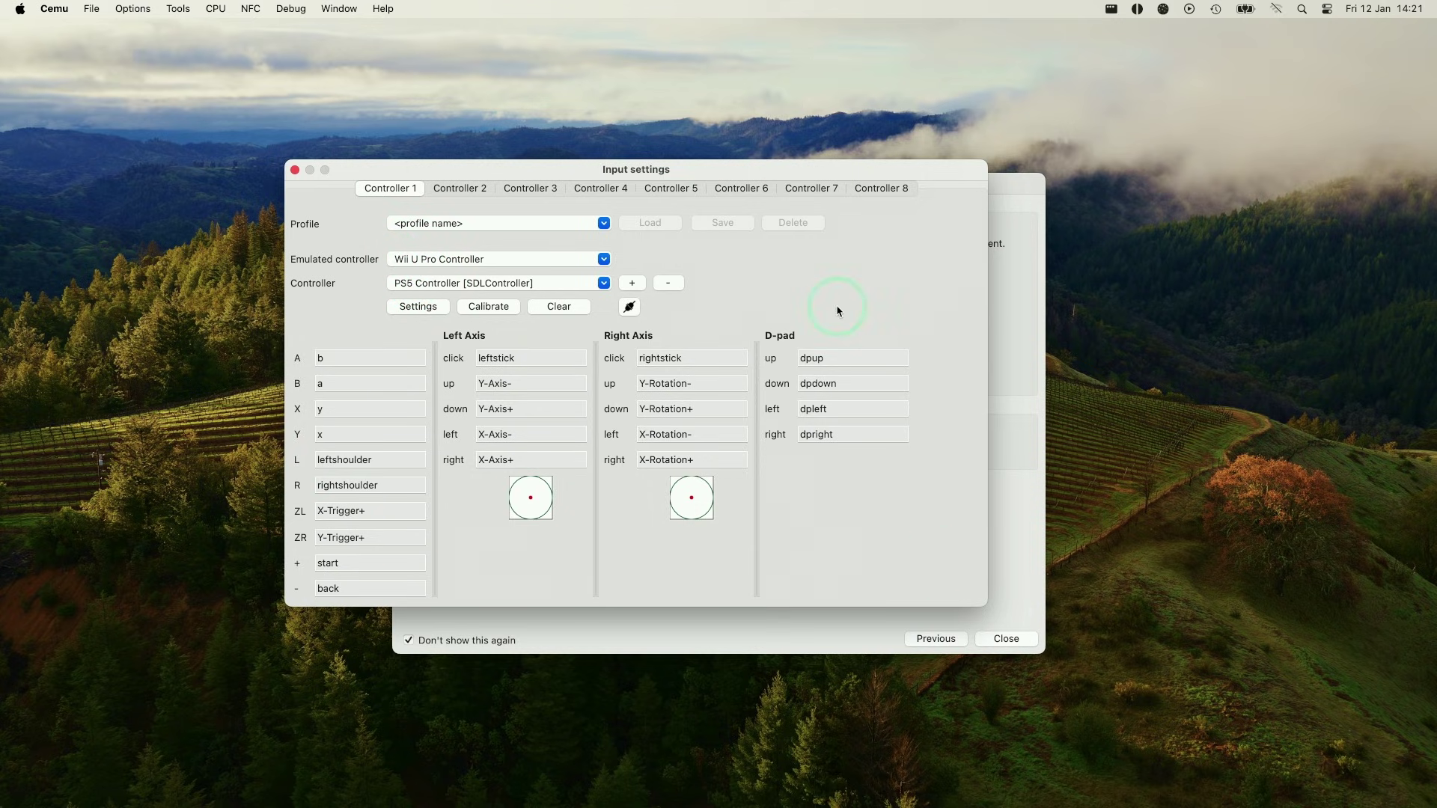
- Close the Input settings window and finish the Getting started assistant
click(294, 170)
click(1004, 638)
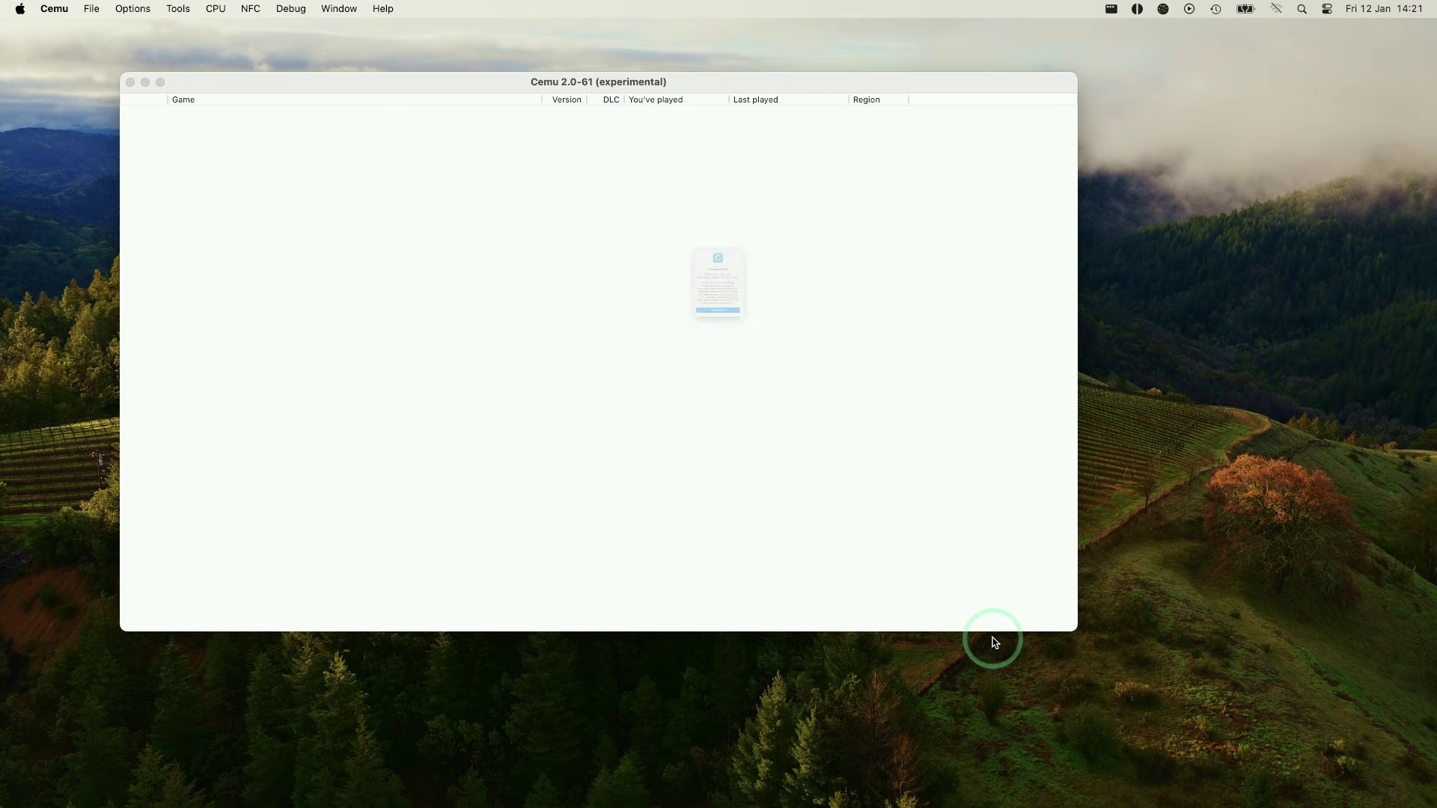
- Read and acknowledge the Preview version notice, and reposition the Cemu window nearer the middle of the desktop
drag(704, 255, 766, 370)
click(714, 267)
click(716, 310)
click(737, 347)
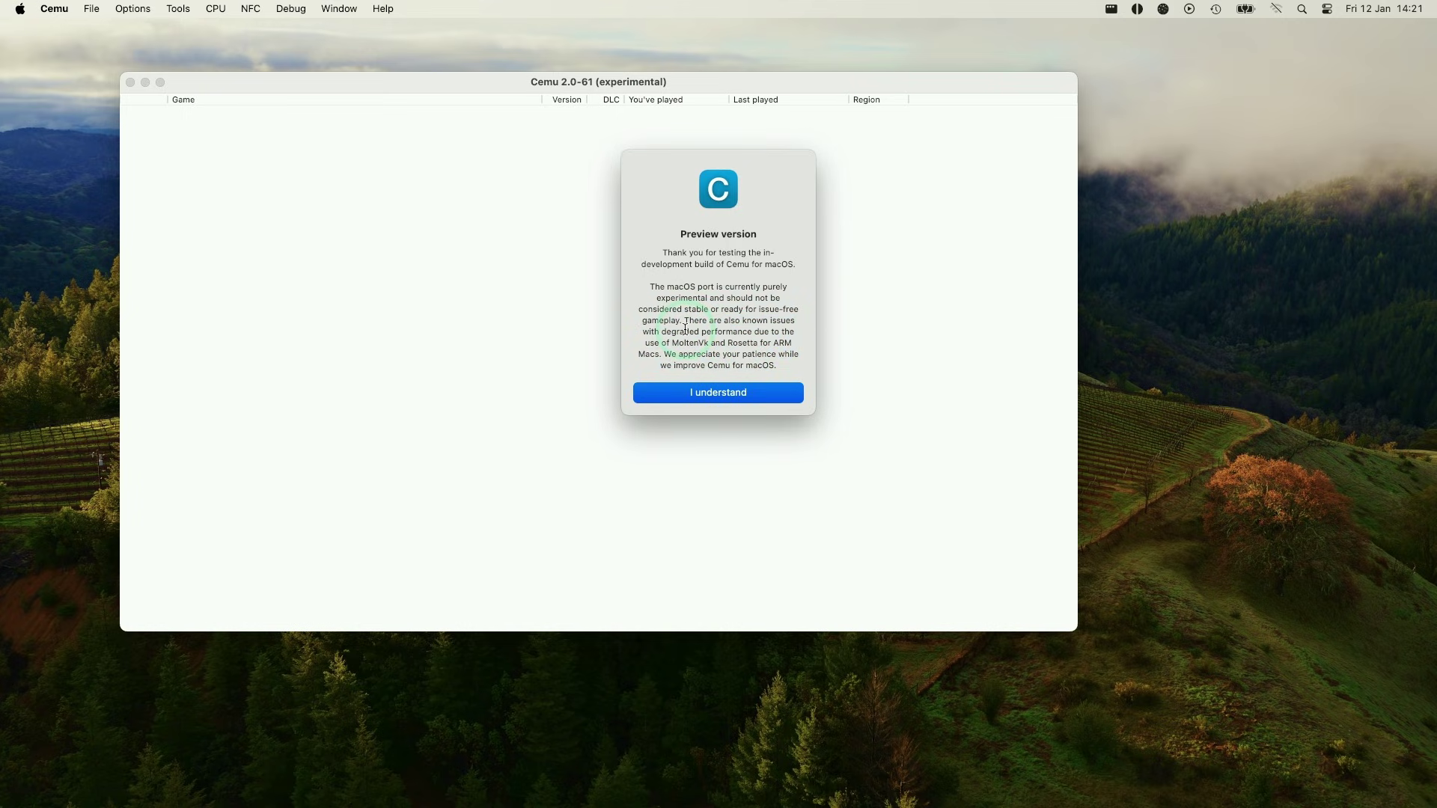
drag(668, 331, 759, 332)
click(757, 331)
click(733, 389)
drag(491, 83, 625, 135)
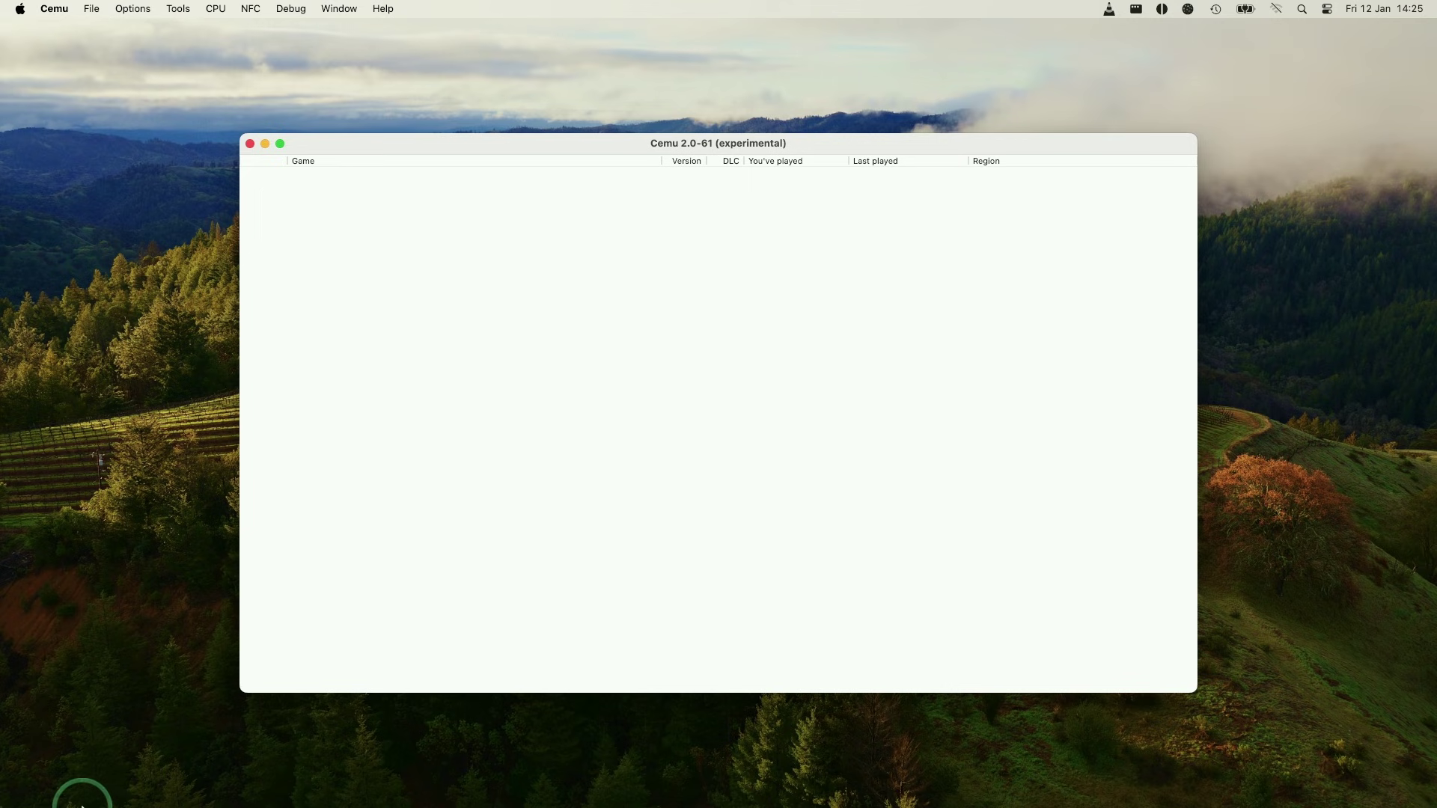
- Switch to Finder and go to the hidden user Library folder
mouse_move(56, 801)
click(54, 776)
click(197, 9)
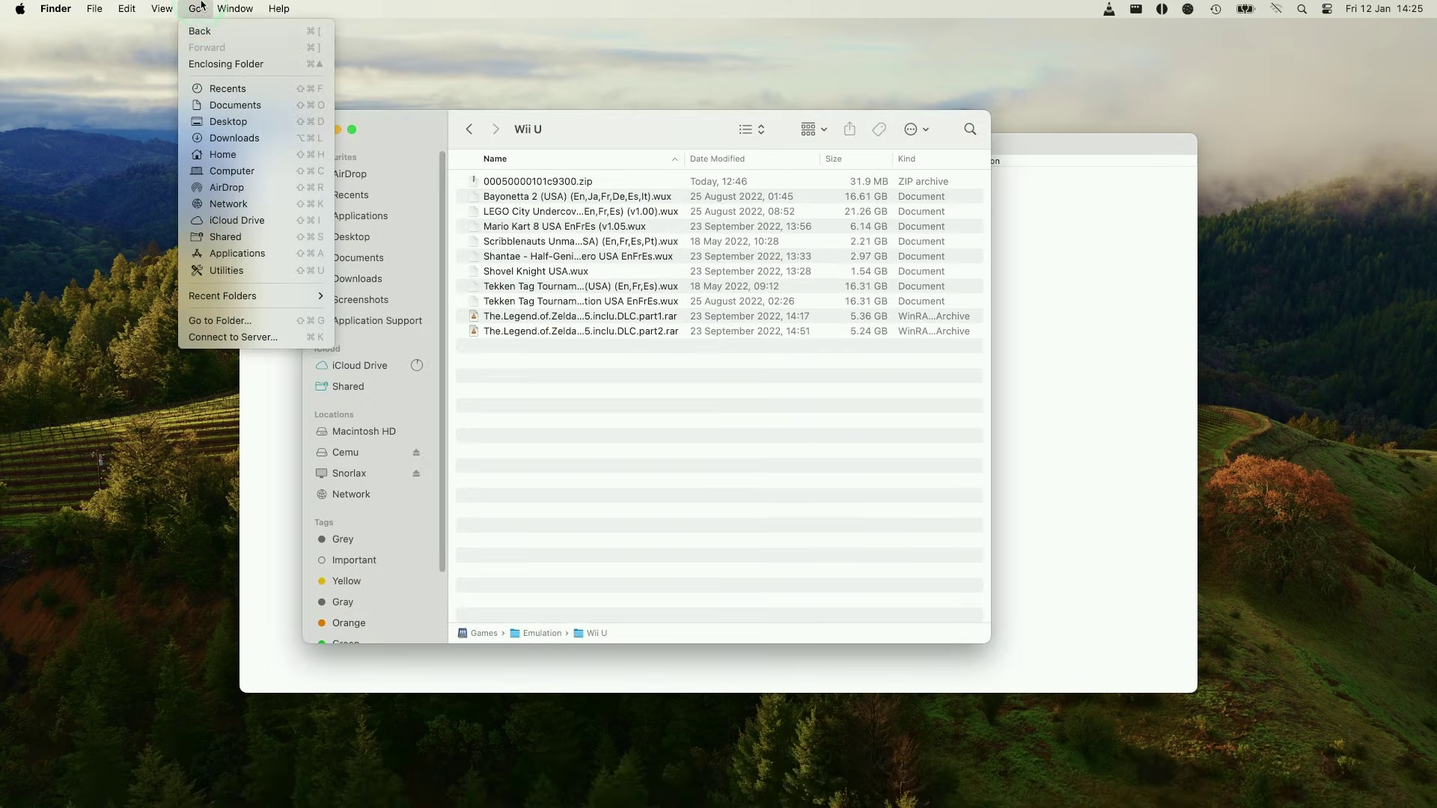
key(alt)
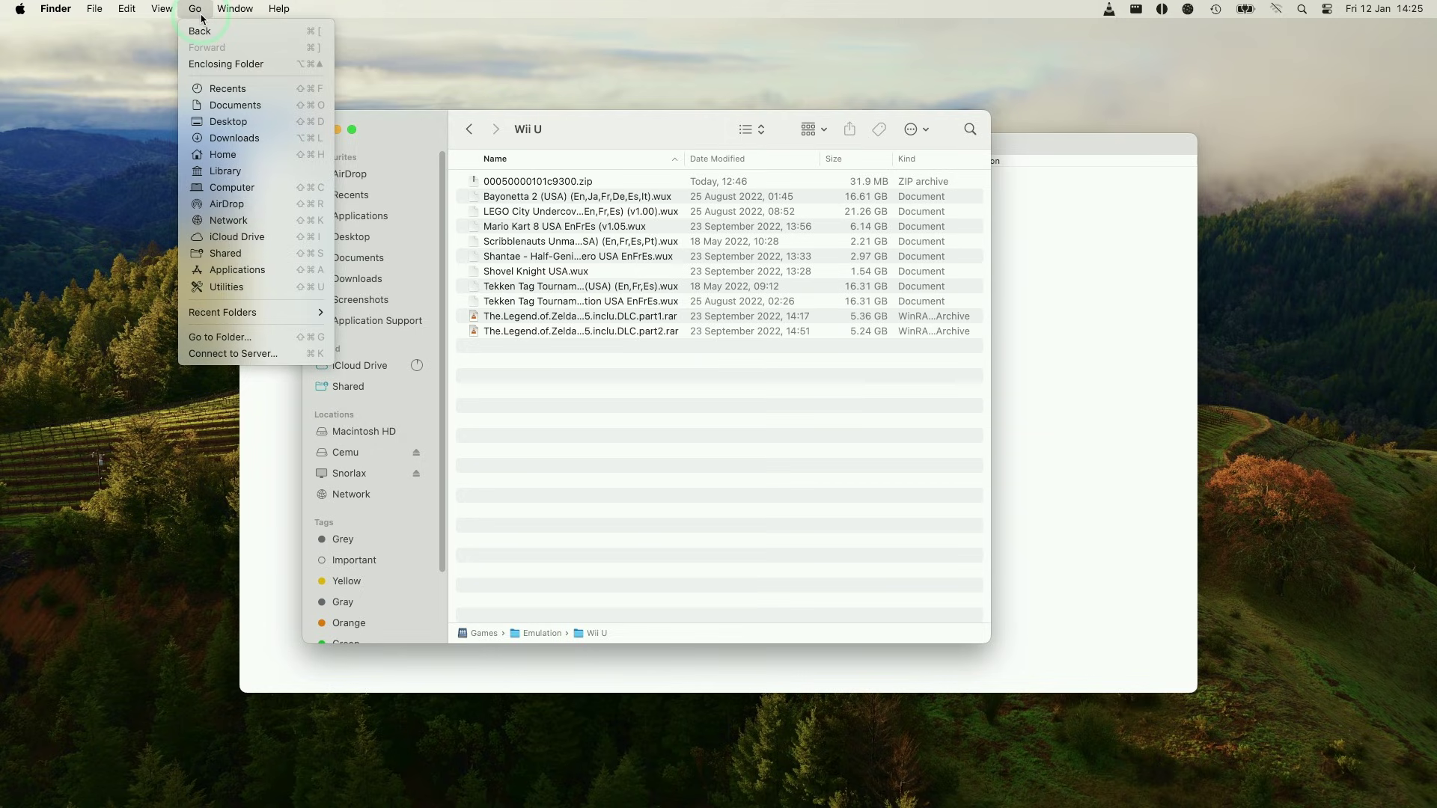
click(226, 174)
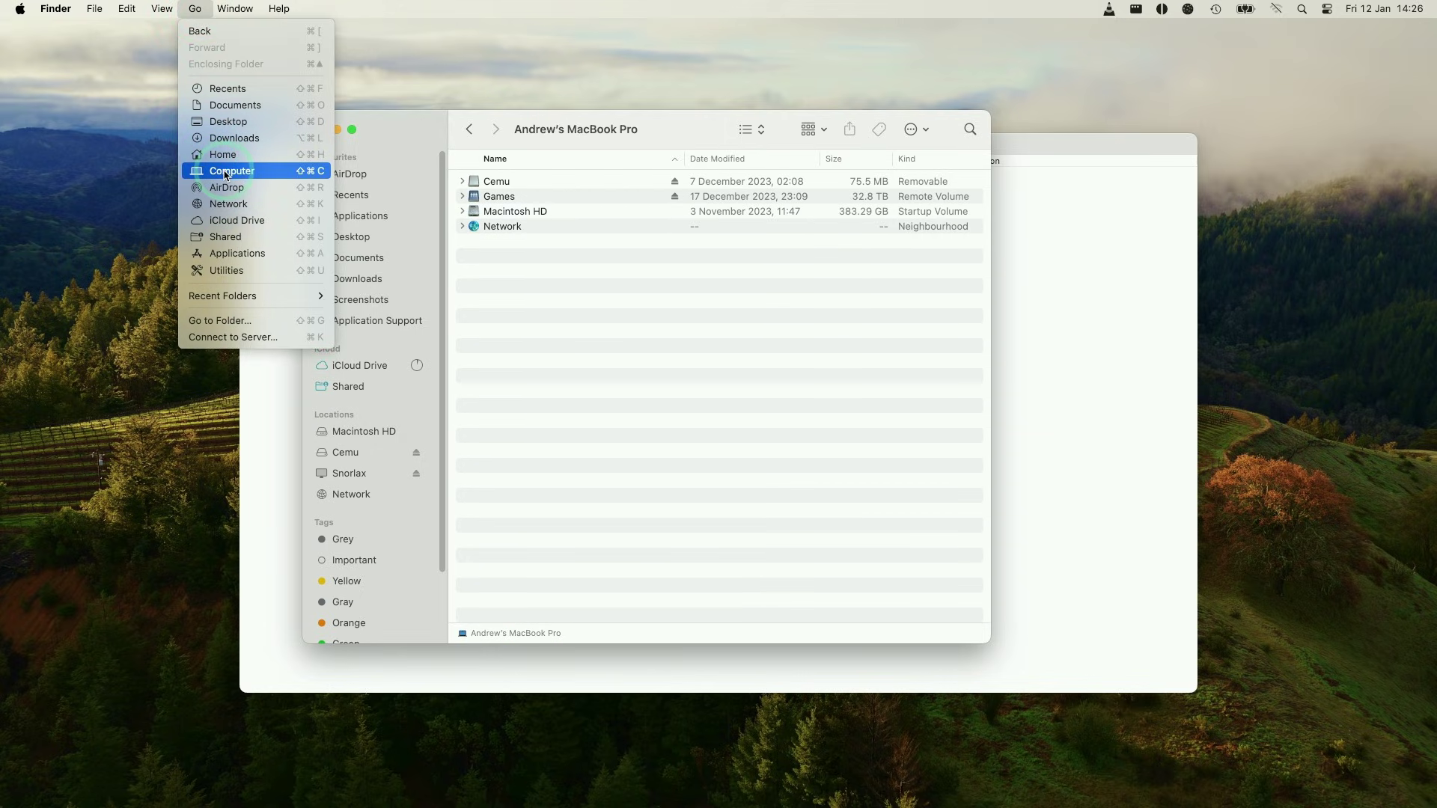
key(alt)
click(235, 175)
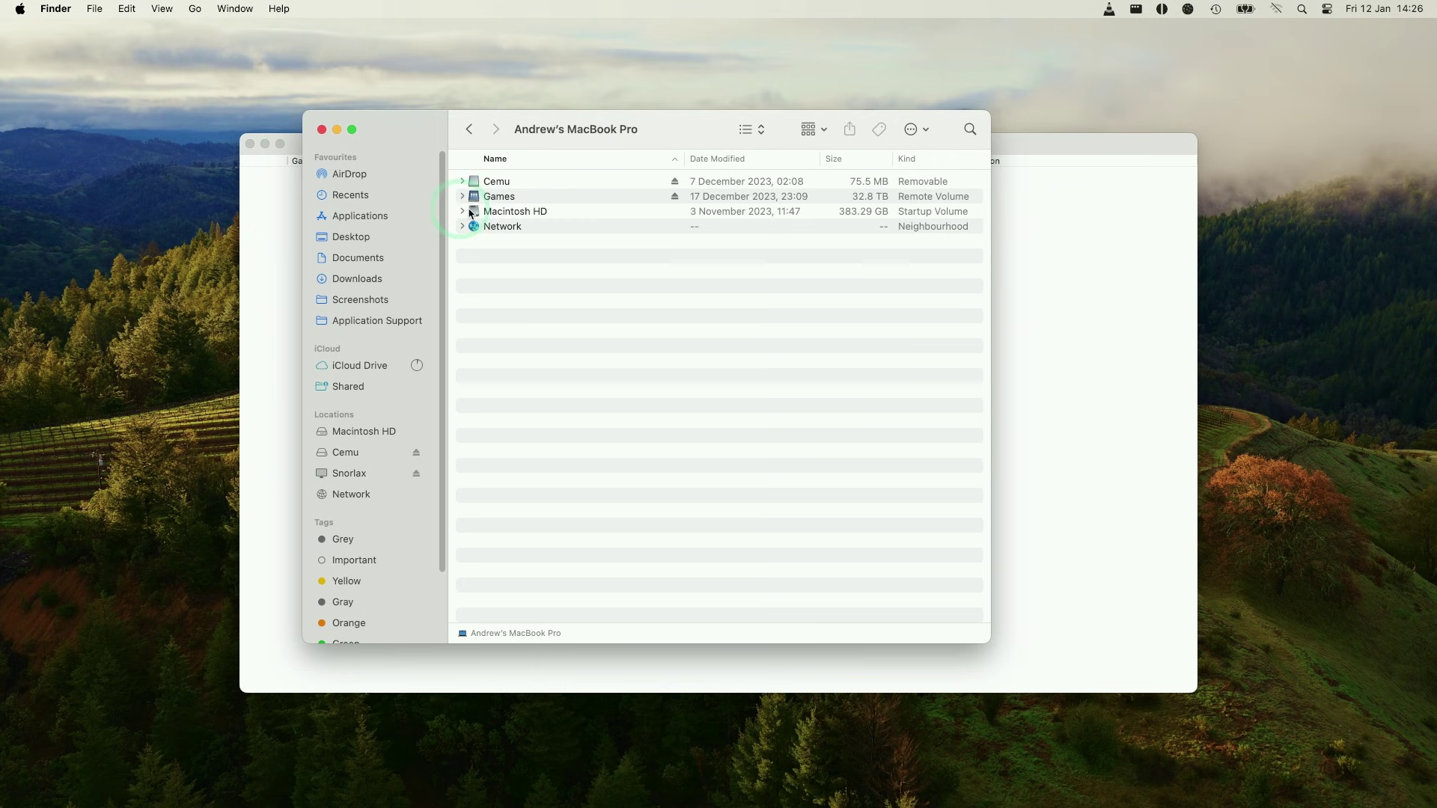
- Open the Application Support folder inside Library and go into its Cemu folder
click(498, 243)
click(563, 242)
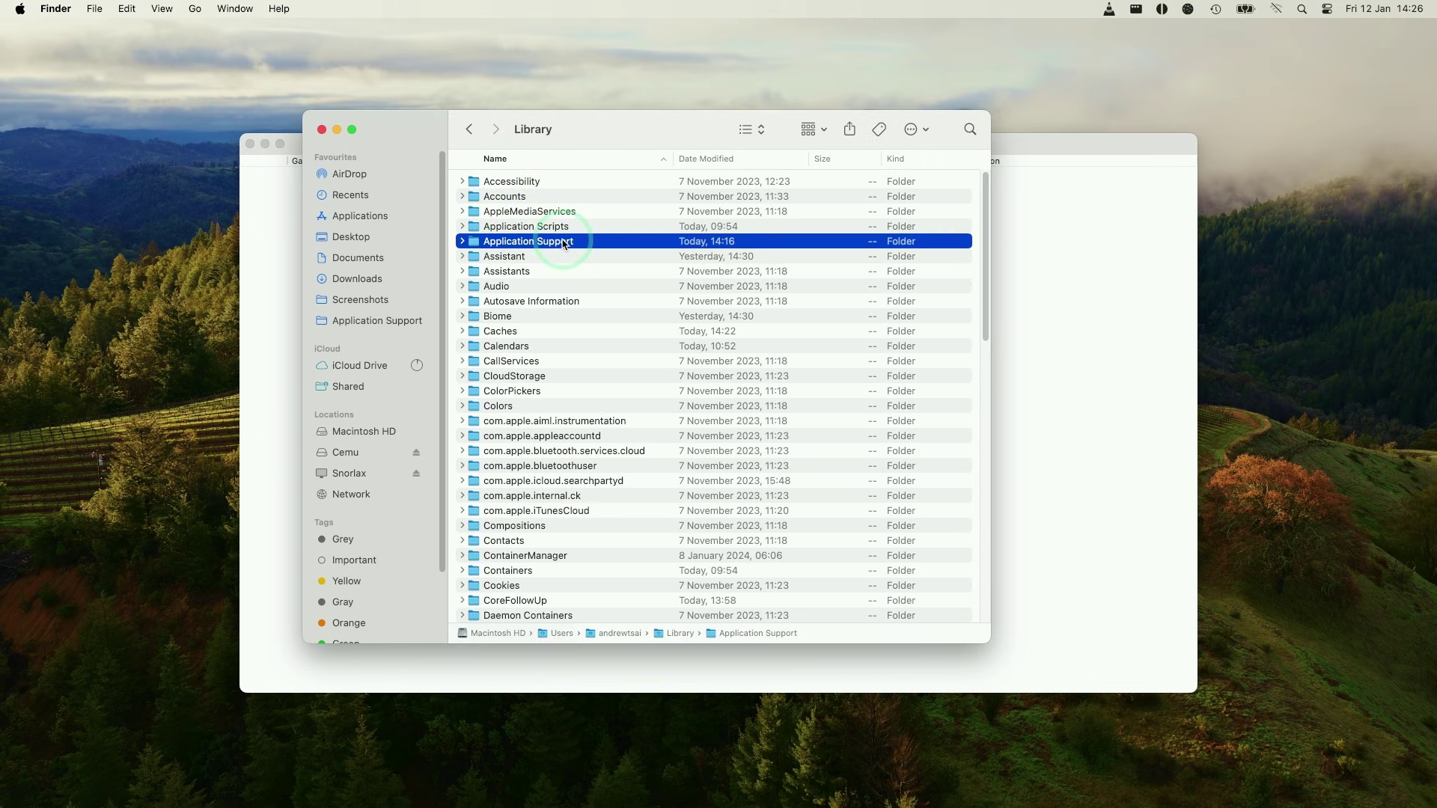
scroll(666, 322, up, 5)
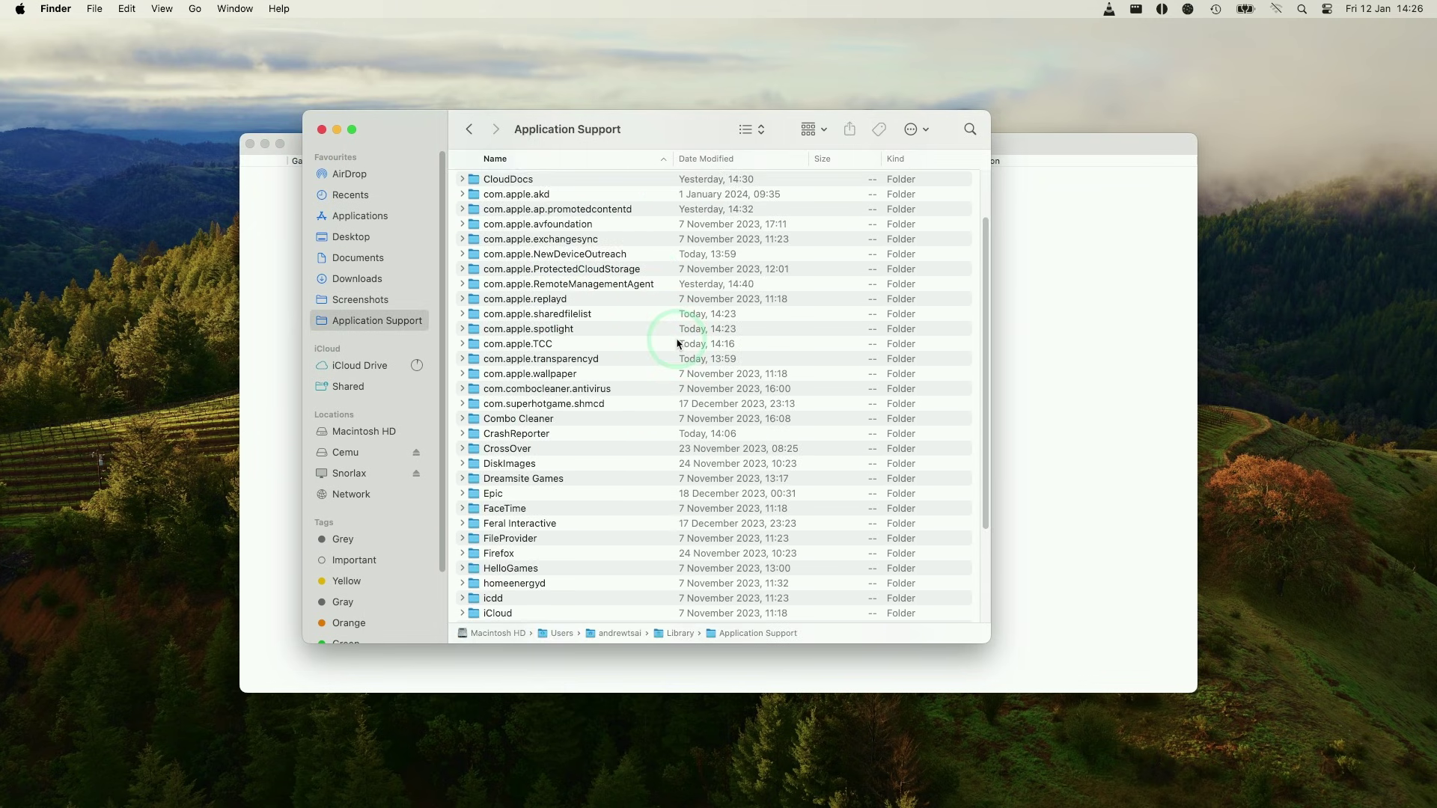
double_click(513, 243)
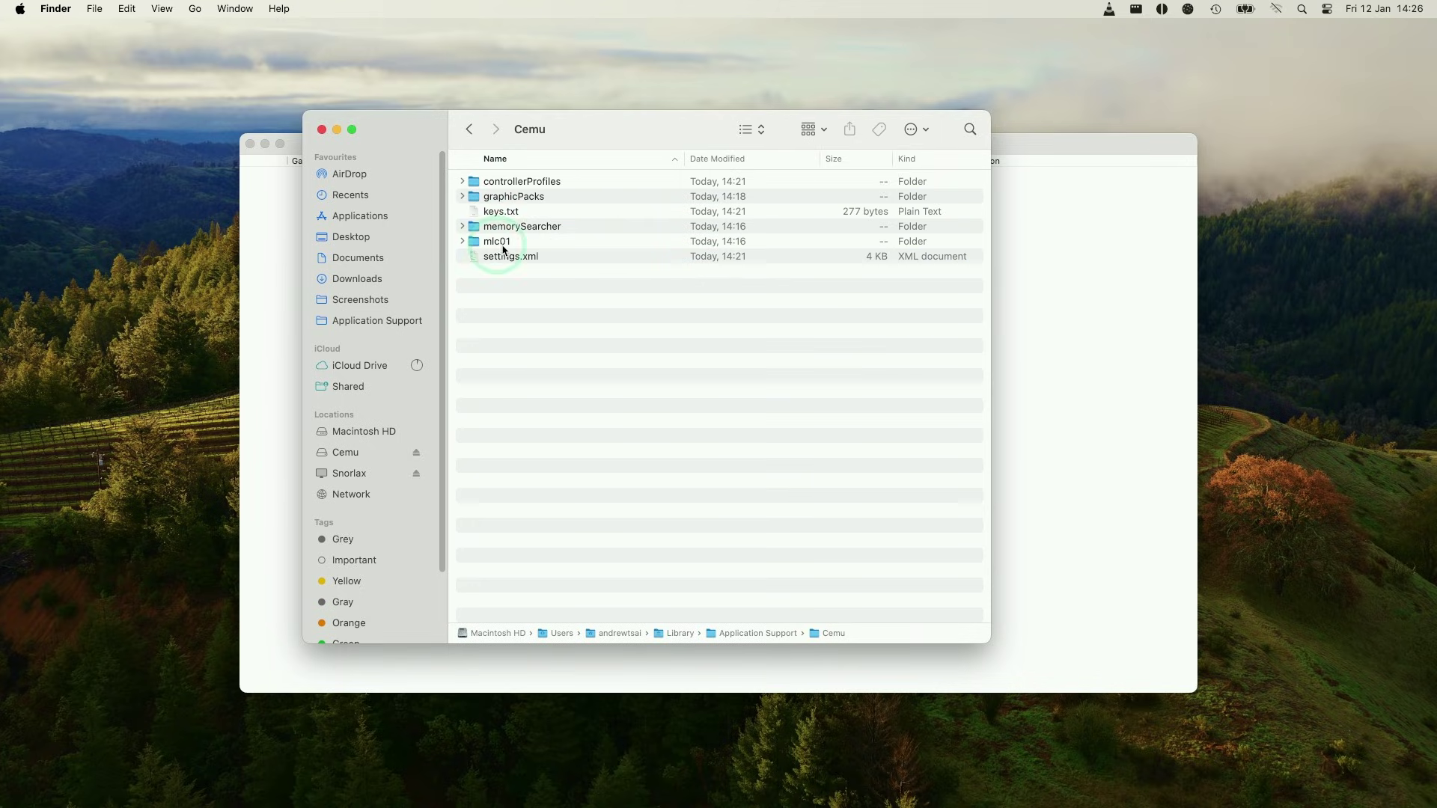
- Open keys.txt from the Cemu folder in TextEdit and read its notes on WUD/WUX decryption keys
click(500, 214)
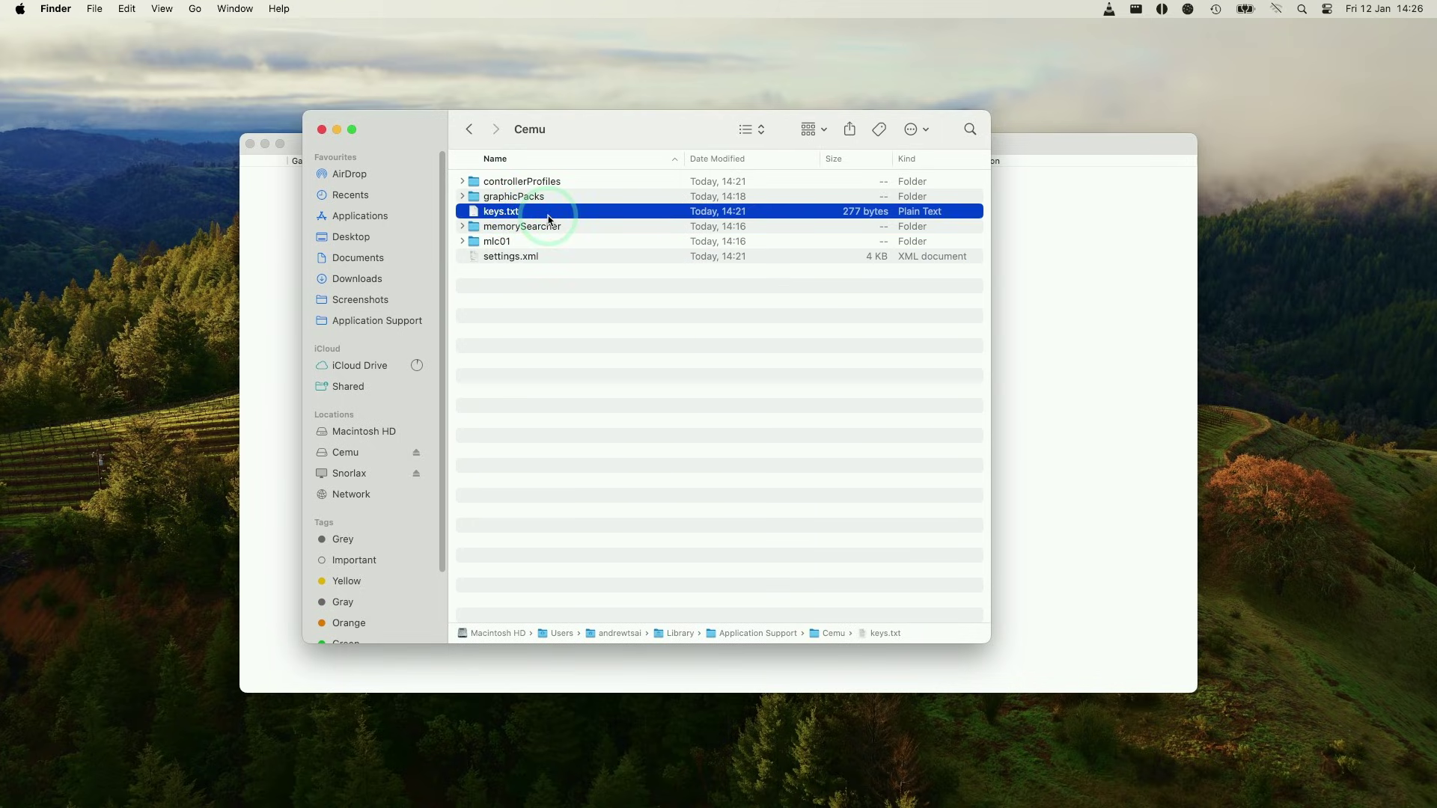
double_click(496, 214)
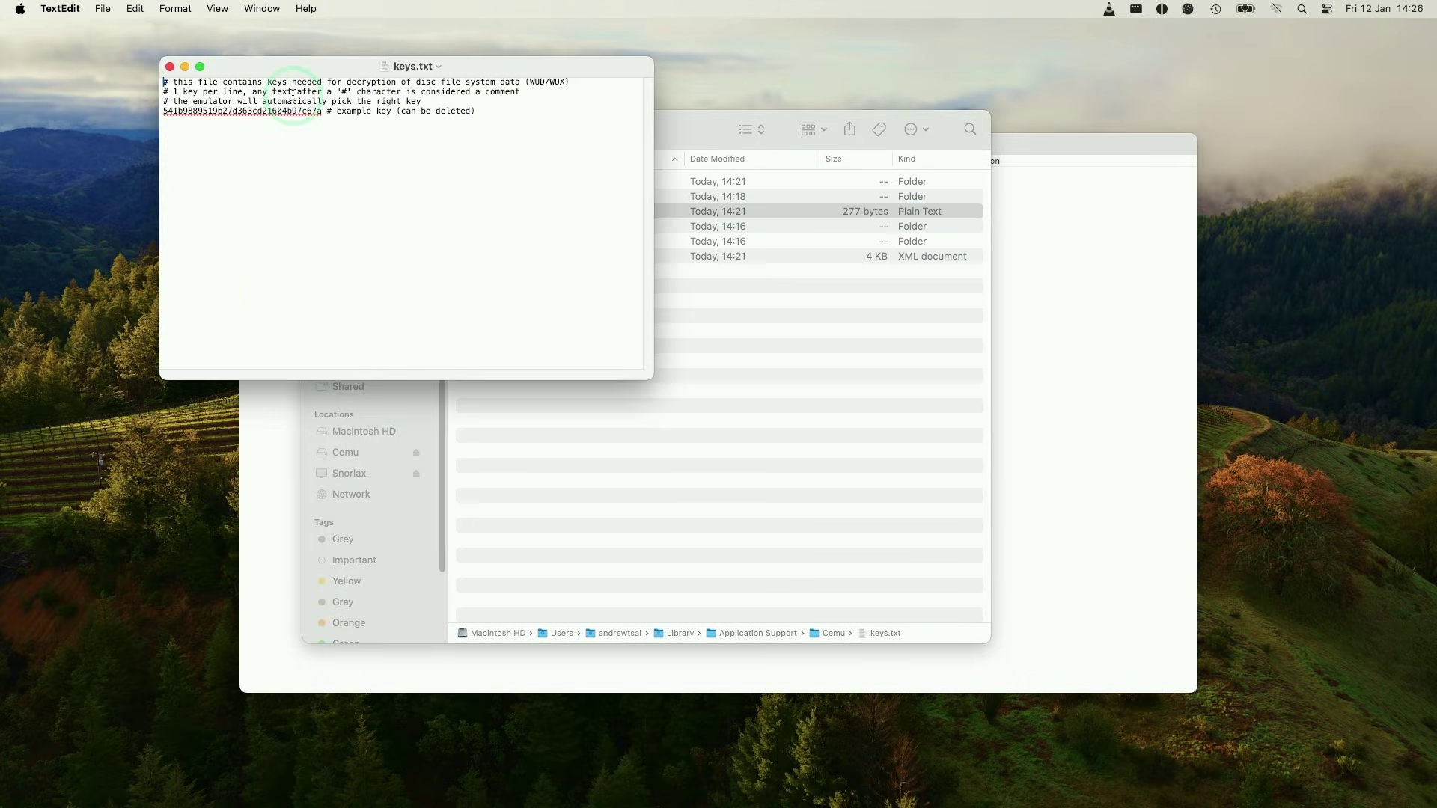
click(433, 103)
drag(334, 86, 458, 118)
click(551, 117)
click(534, 86)
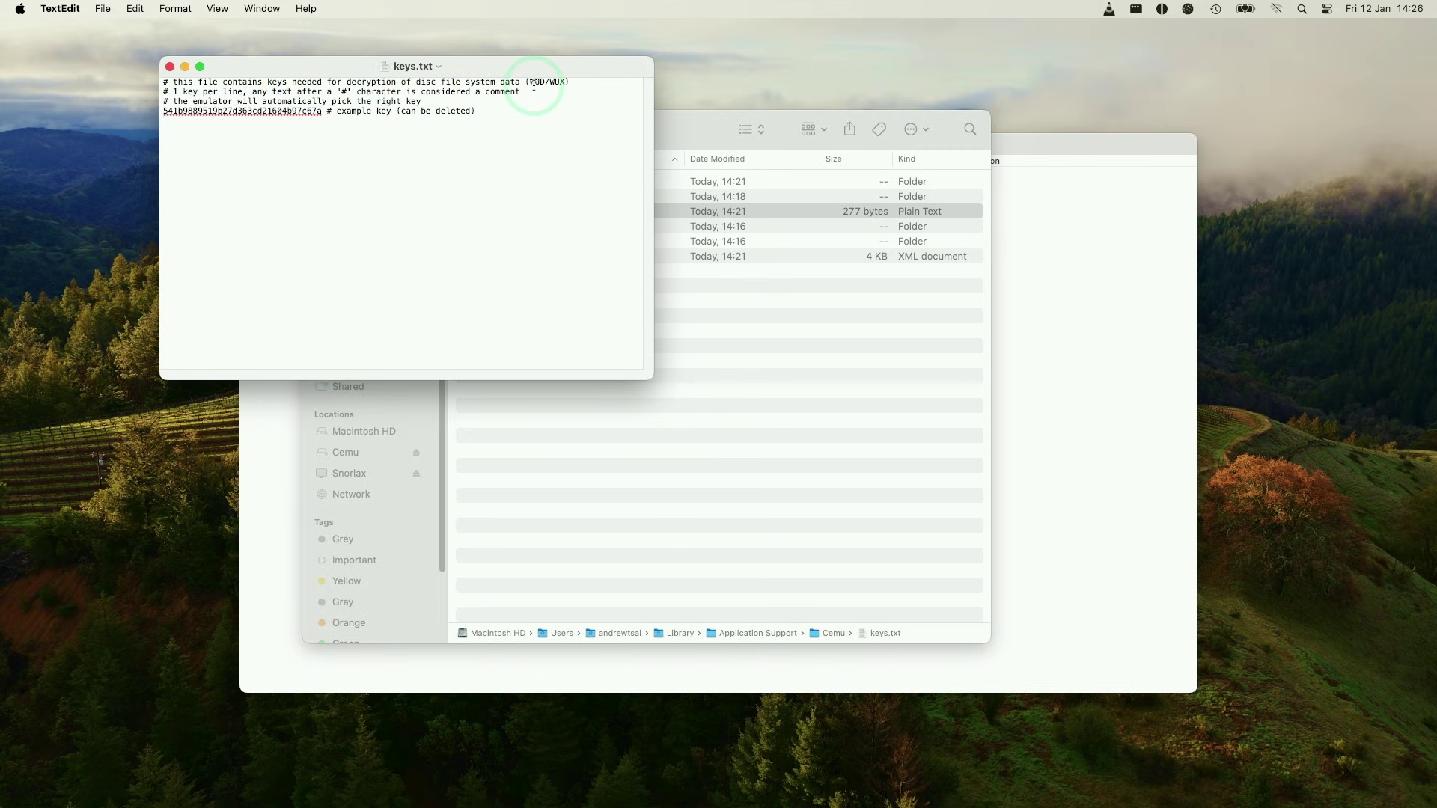
- Replace the contents of keys.txt with the list of Wii U decryption keys, save the file and close it
click(512, 128)
drag(554, 132, 225, 94)
click(240, 154)
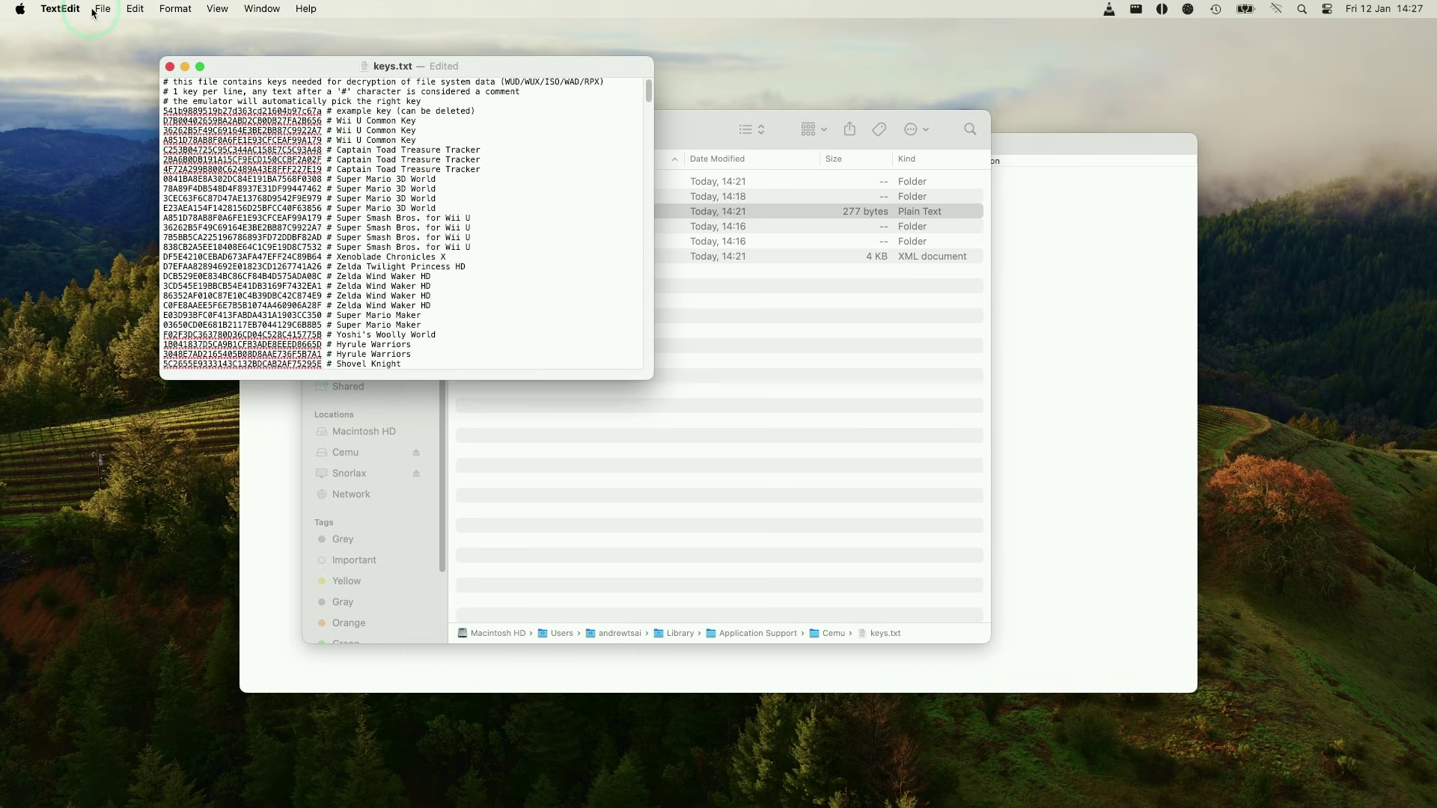
click(105, 11)
click(120, 106)
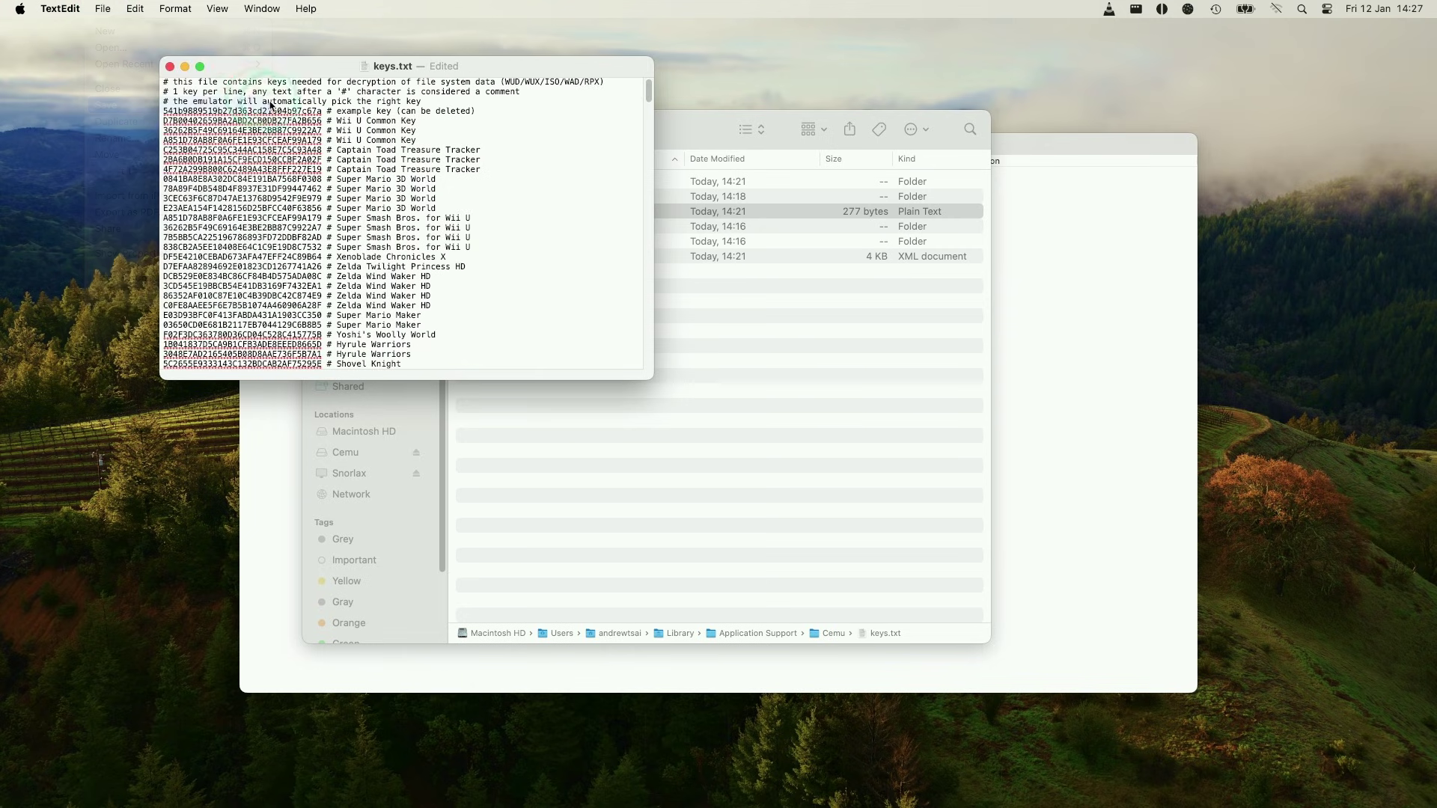
click(170, 68)
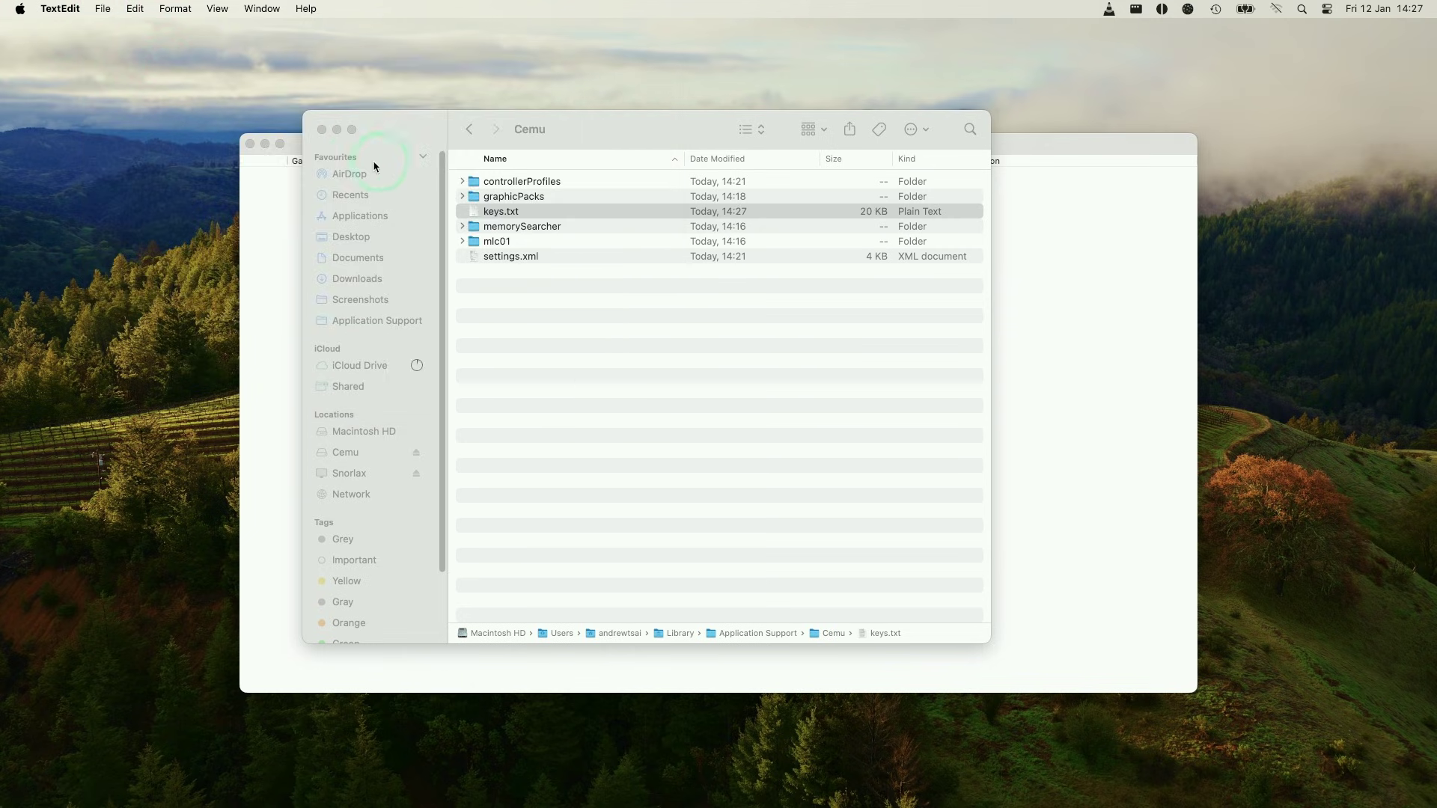
- Close the Finder window of the Cemu folder and refresh the game list in Cemu
click(322, 130)
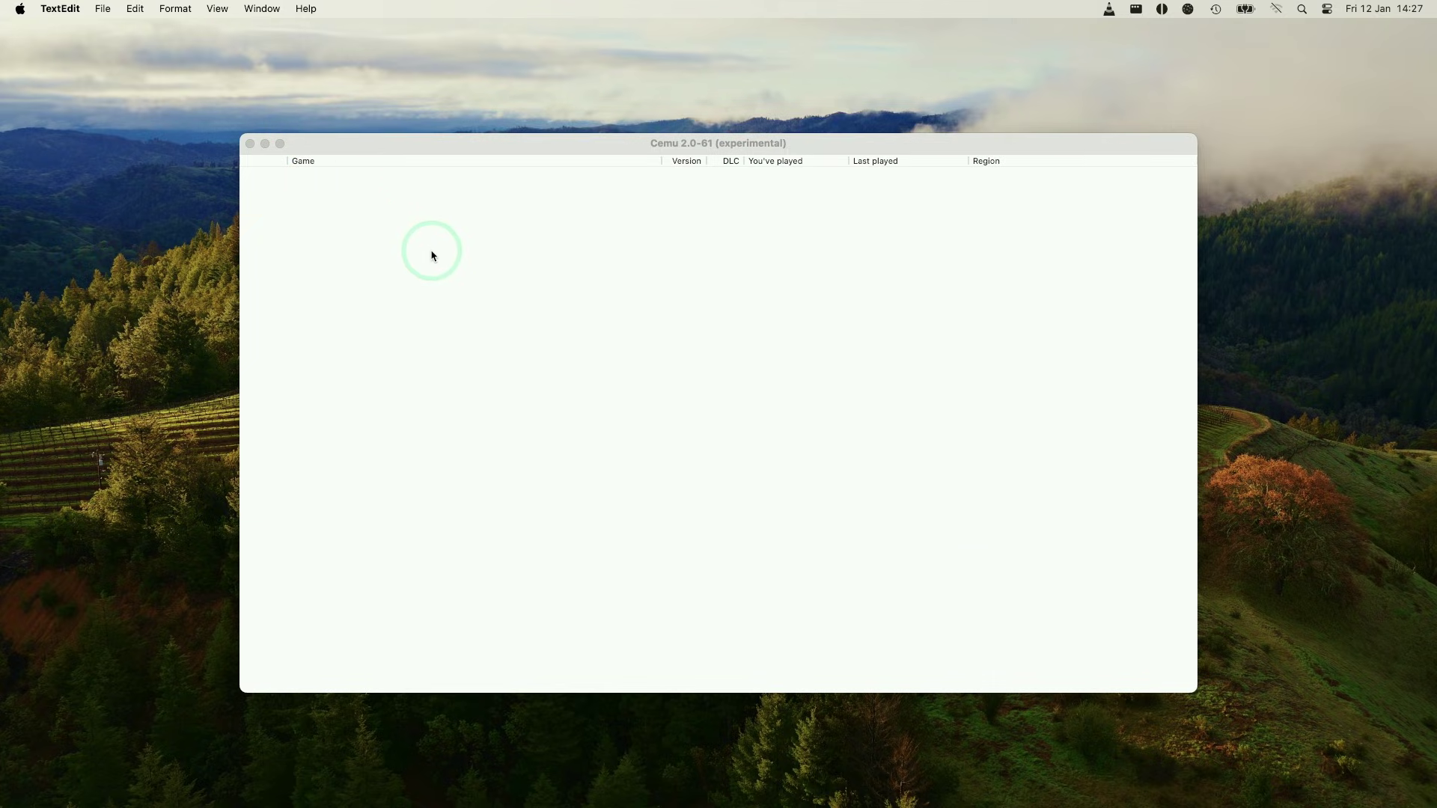
click(616, 247)
right_click(533, 273)
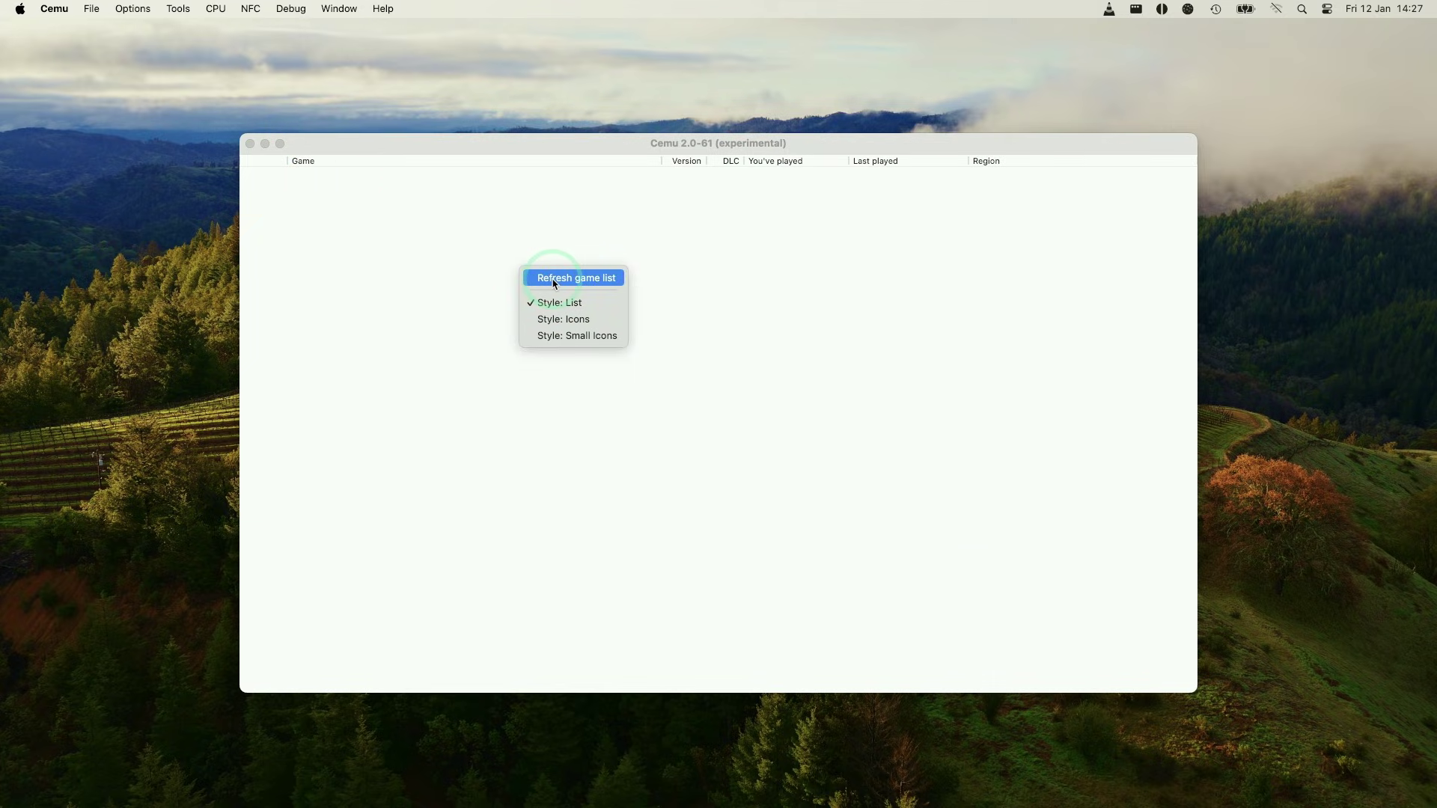
click(555, 283)
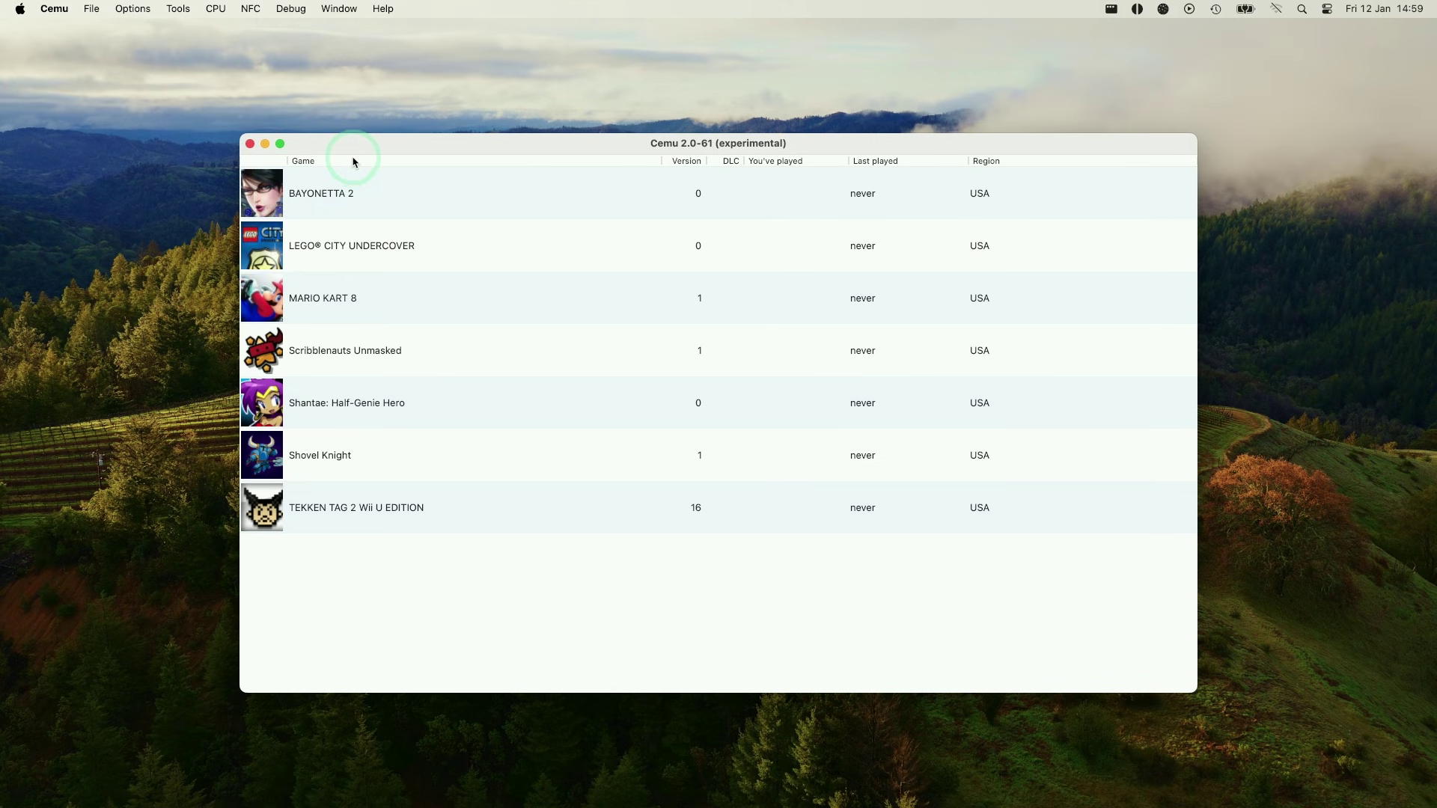
- Close and reopen Cemu, and dismiss its General settings window
click(336, 161)
click(250, 143)
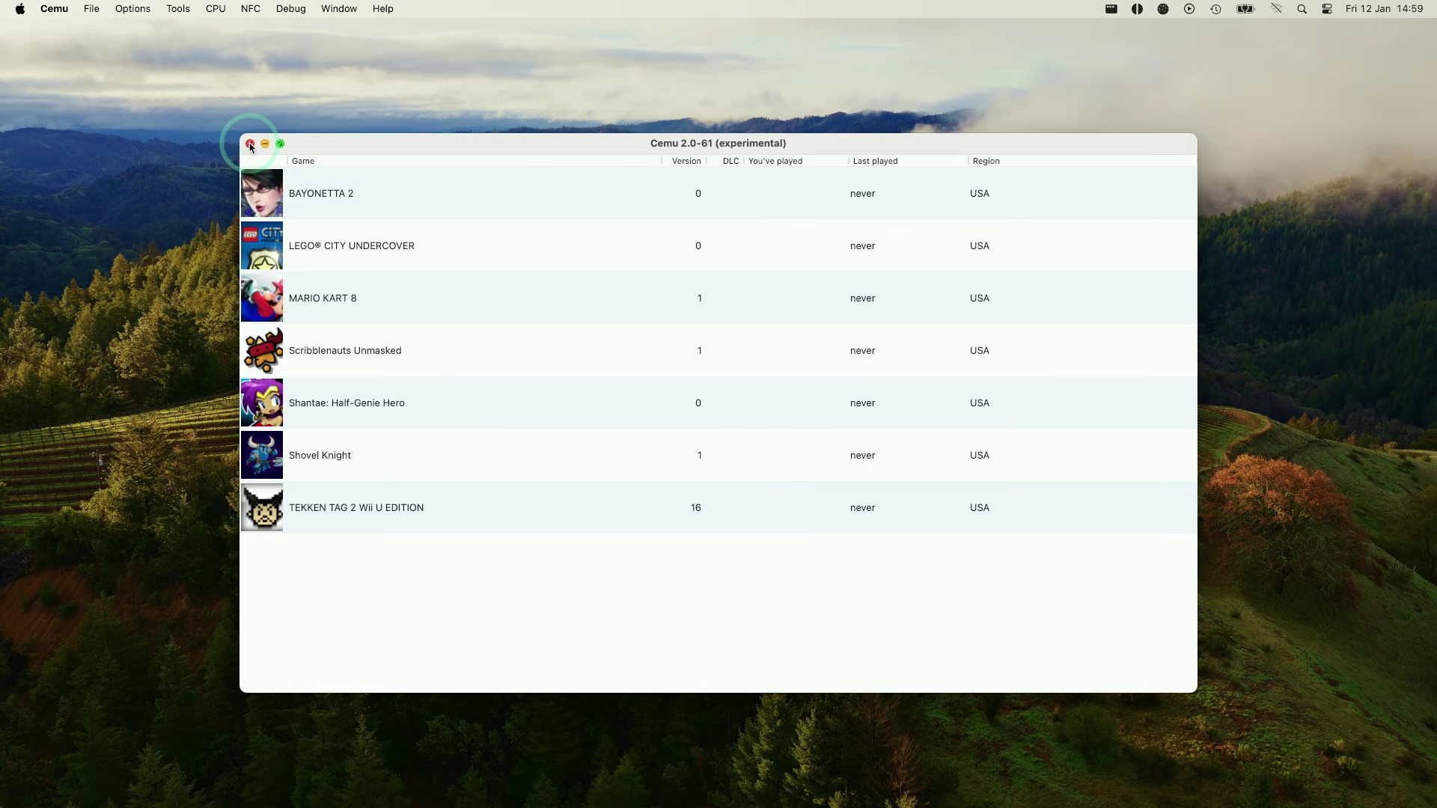
mouse_move(1264, 795)
click(1152, 786)
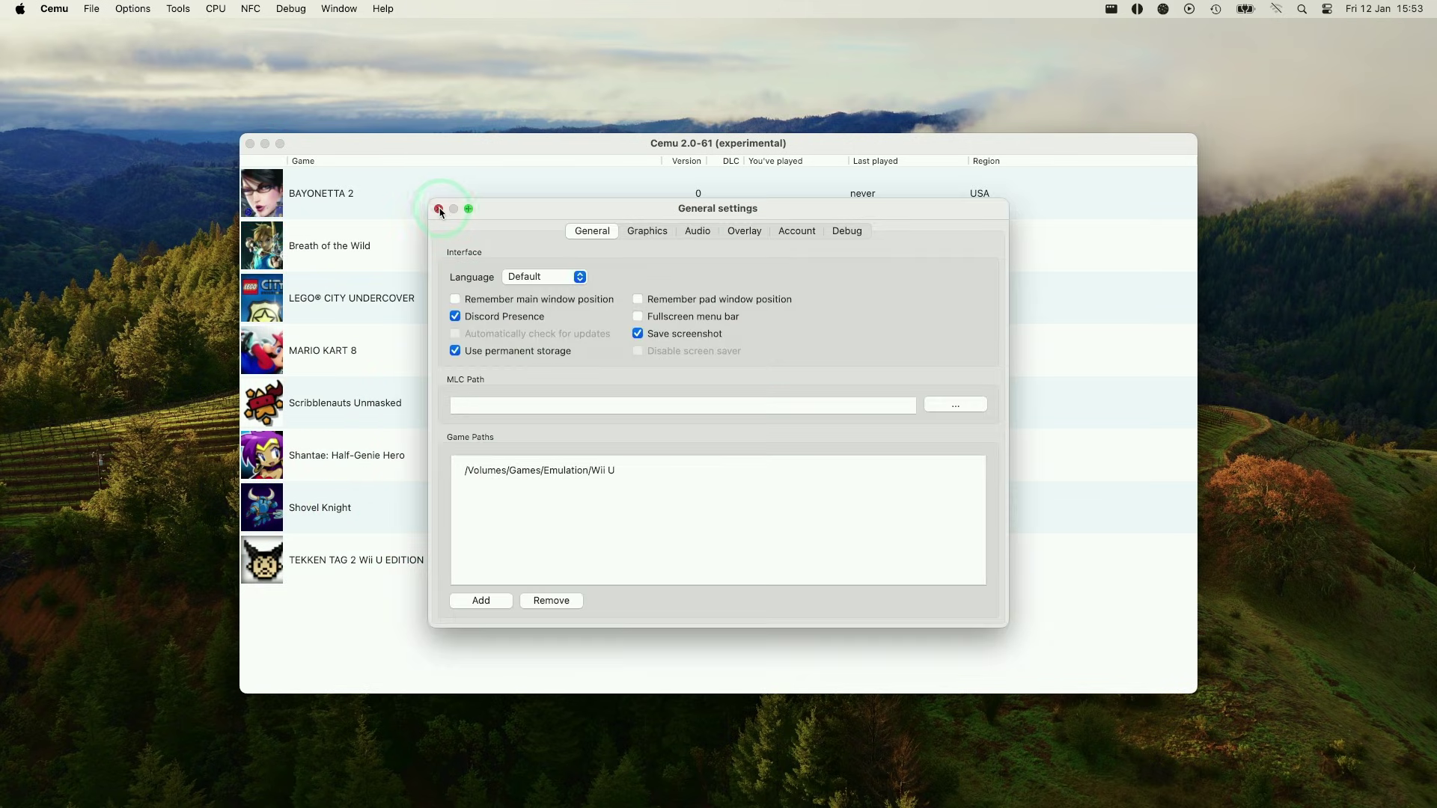
click(439, 209)
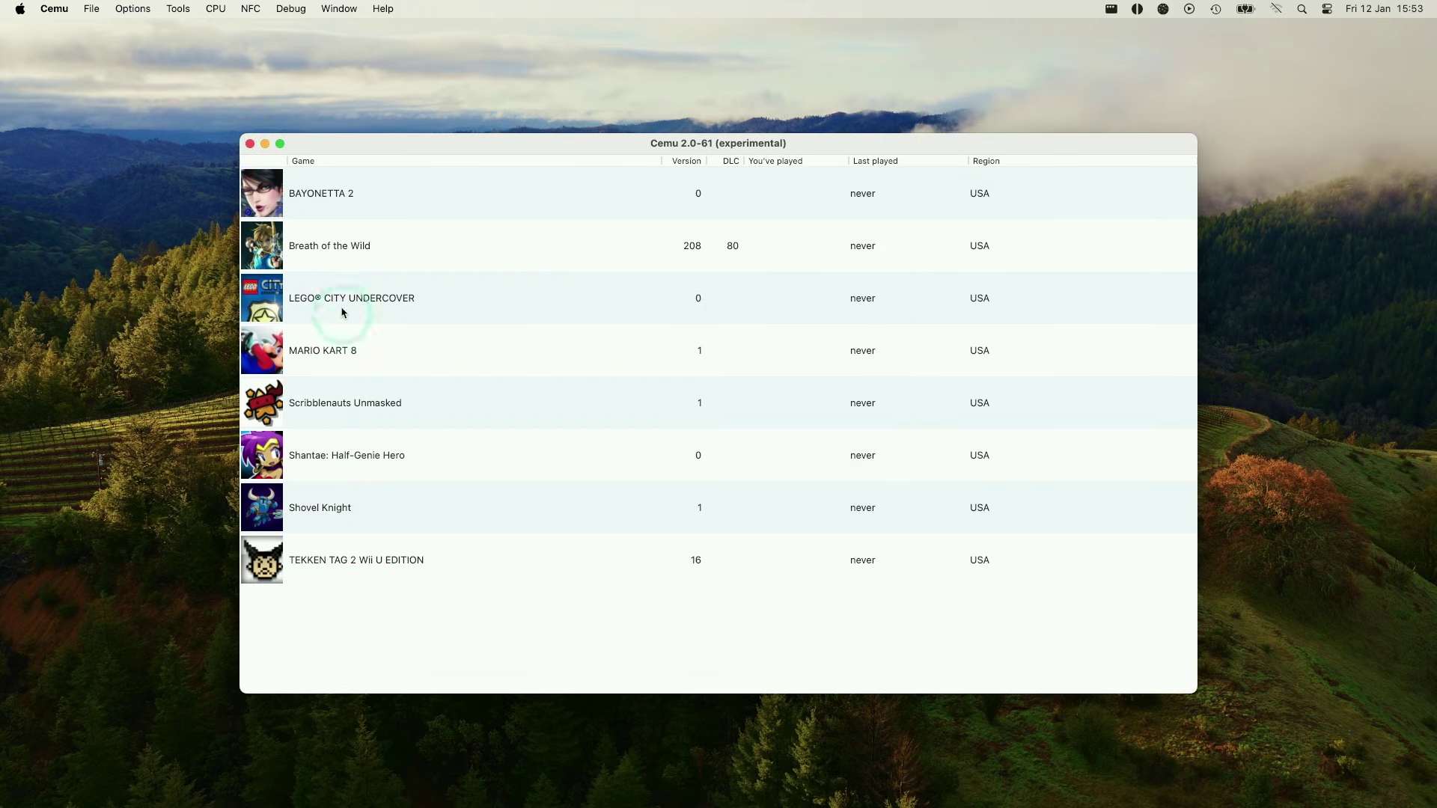
- Open the graphic packs window and expand the packs for The Legend of Zelda: Breath of the Wild
click(330, 260)
click(135, 8)
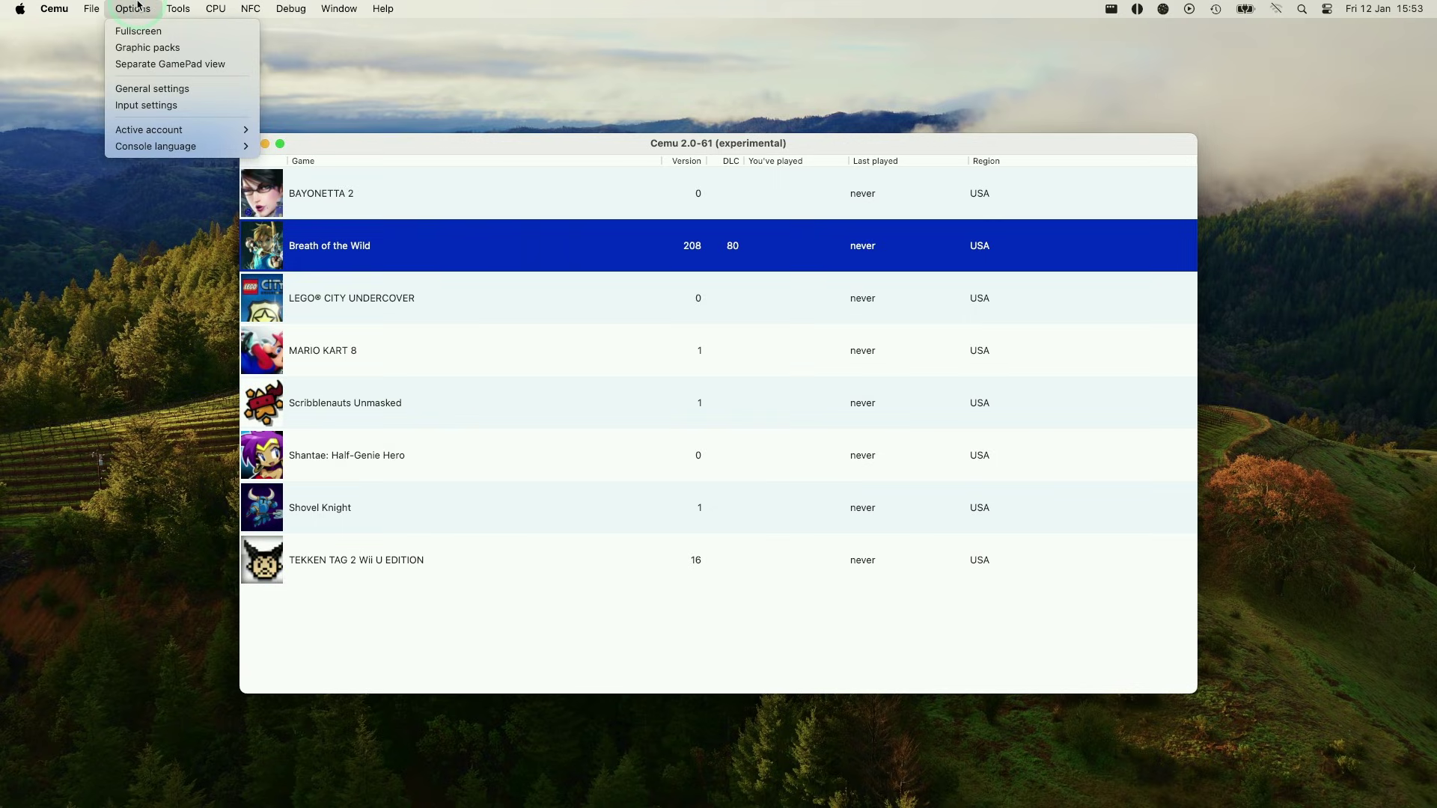
click(132, 52)
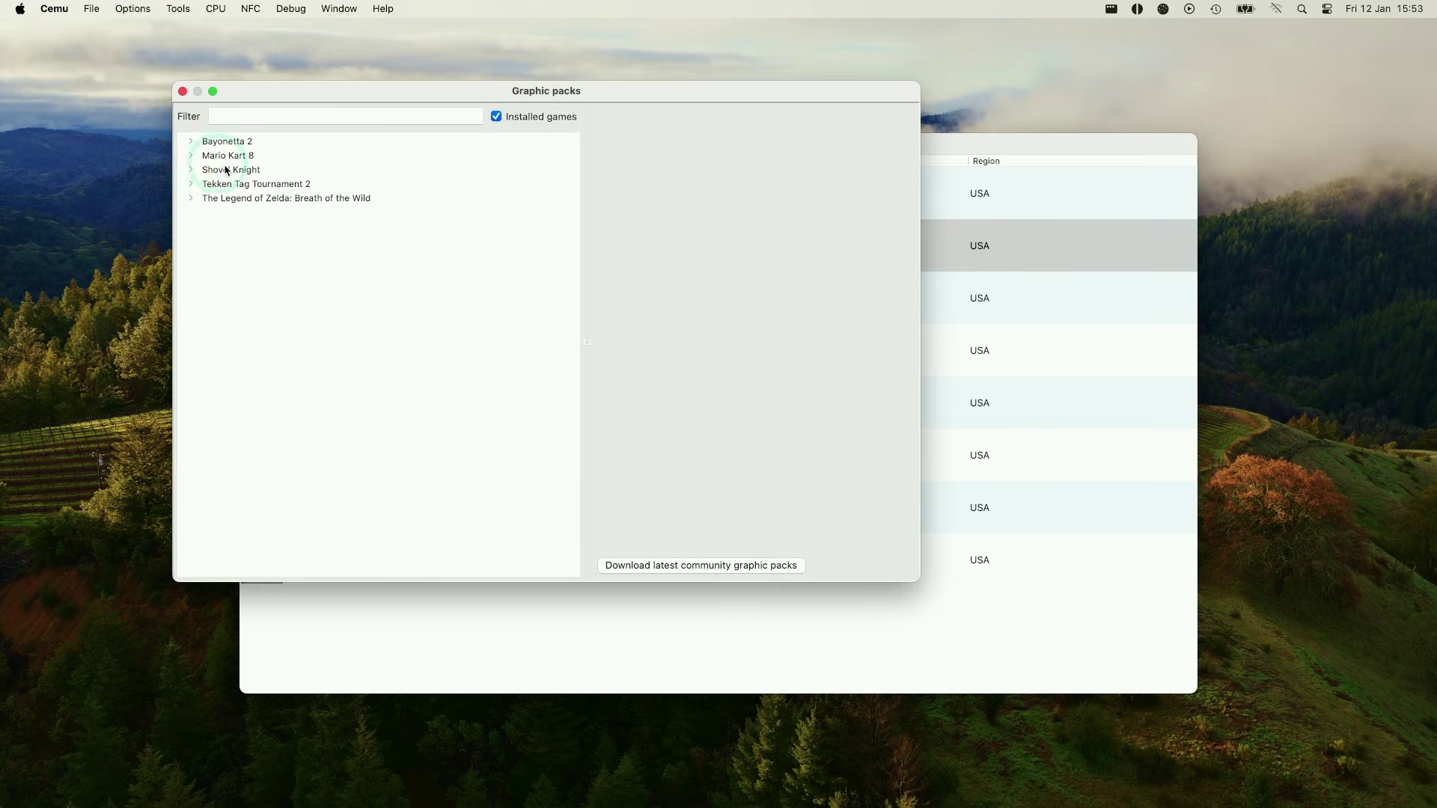
click(191, 197)
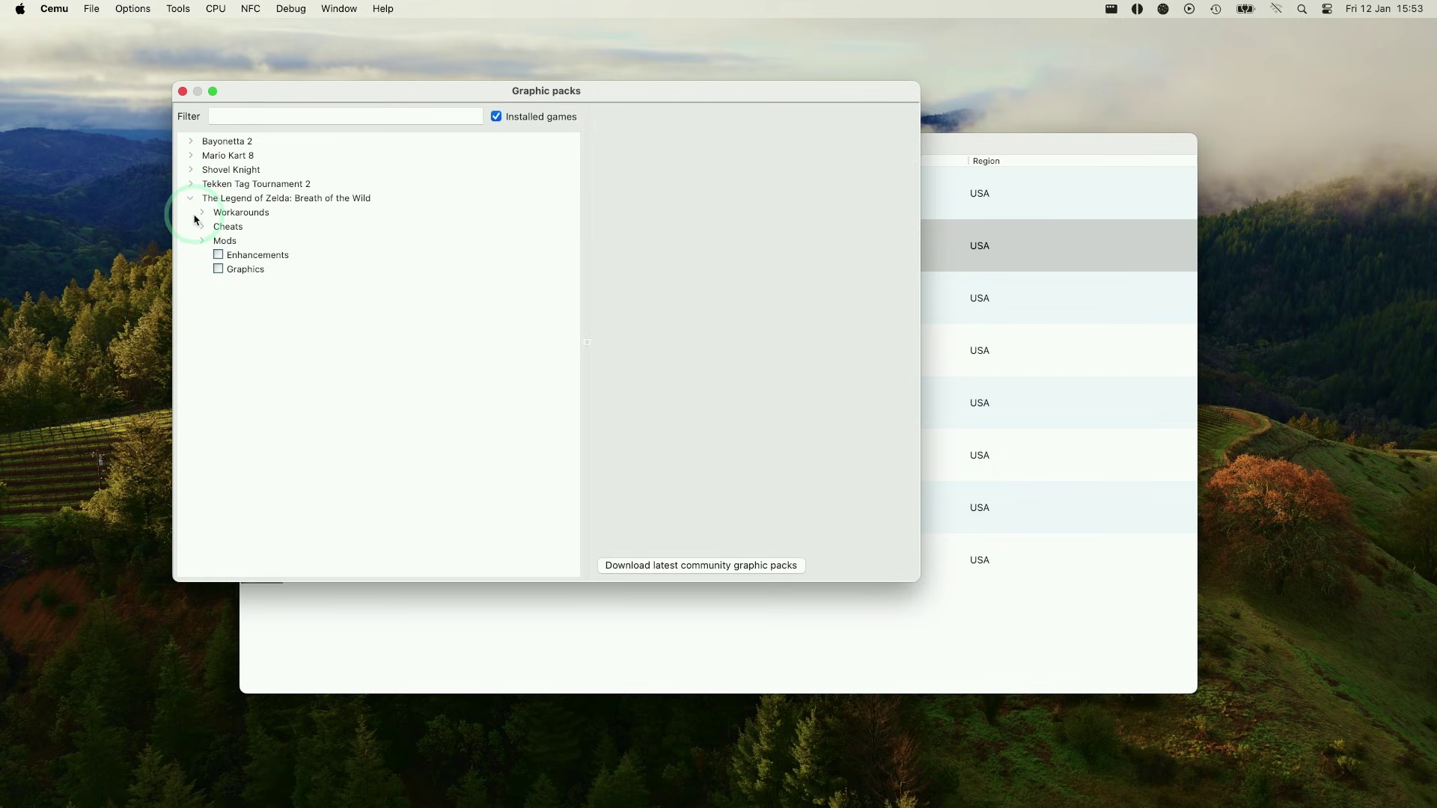
click(225, 198)
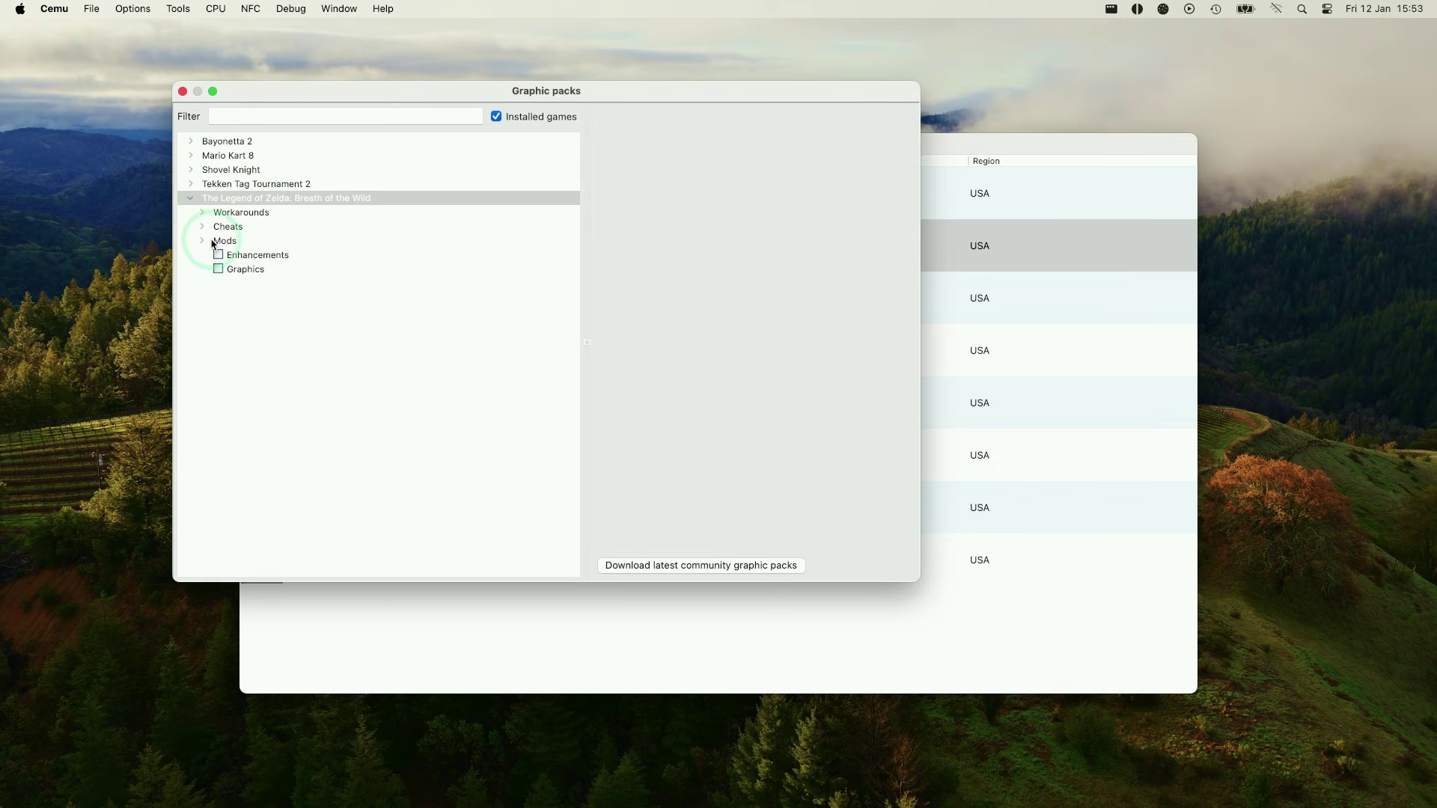
- Enable the Breath of the Wild Graphics pack and set its resolution to 1920x1080 (Full HD)
click(245, 269)
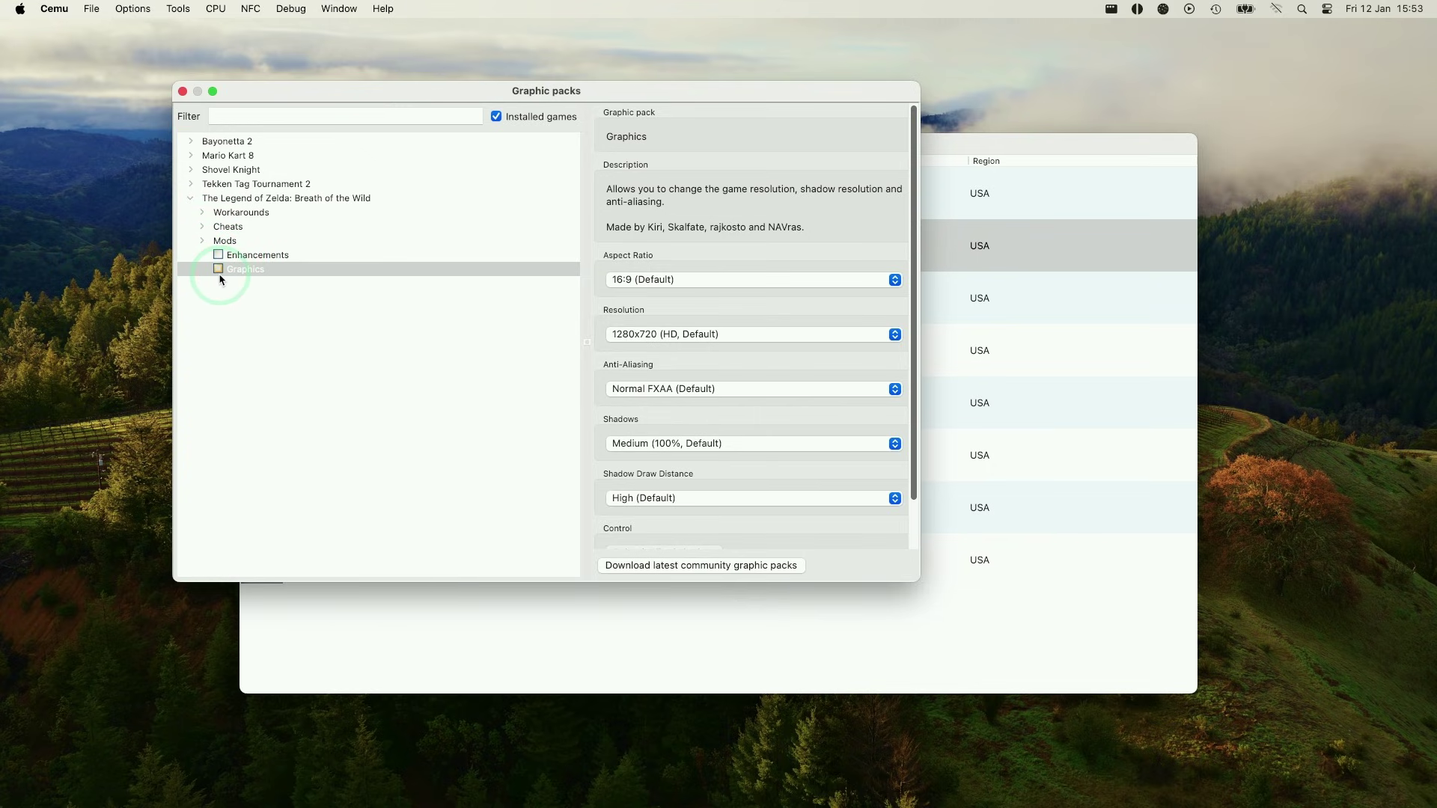
click(218, 271)
click(679, 338)
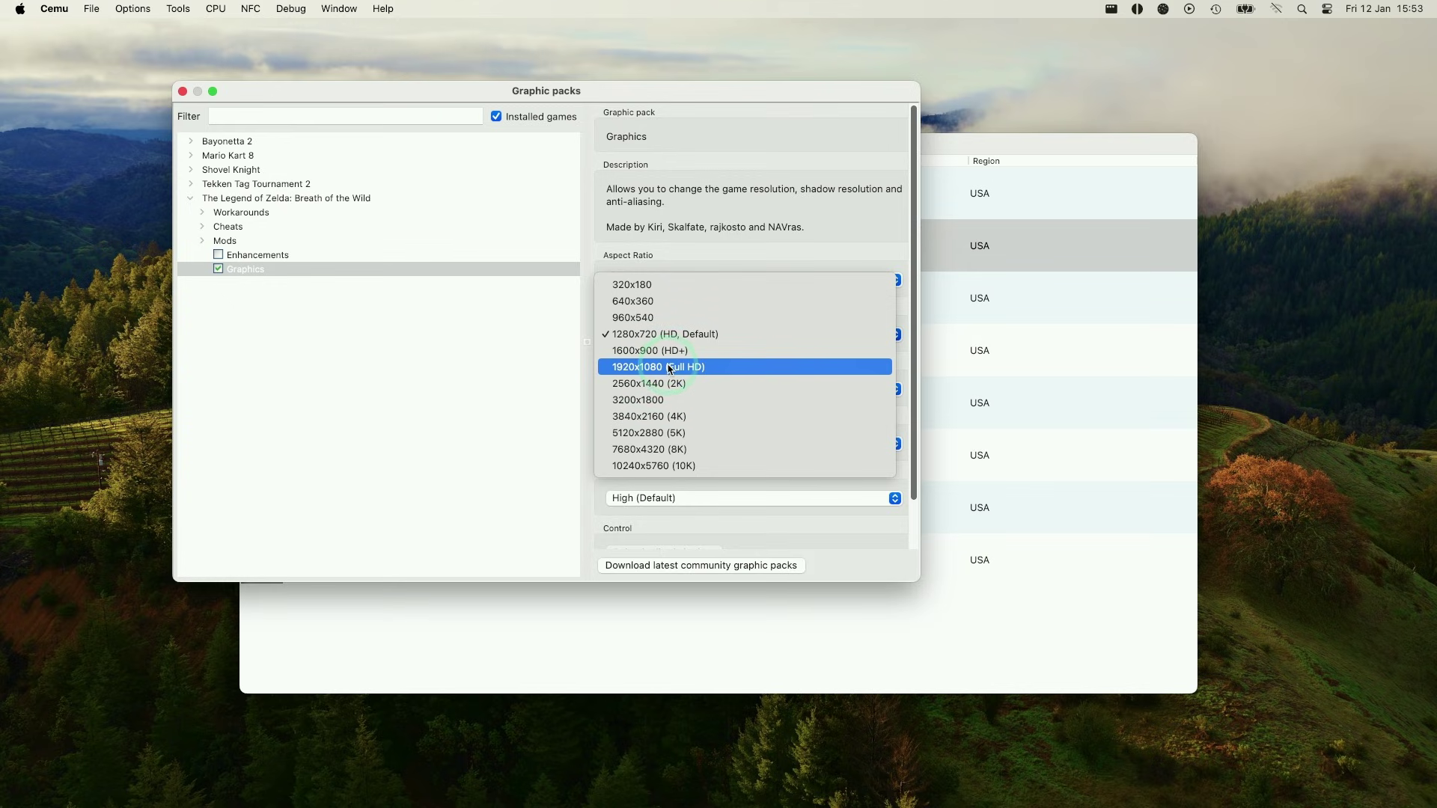
click(673, 368)
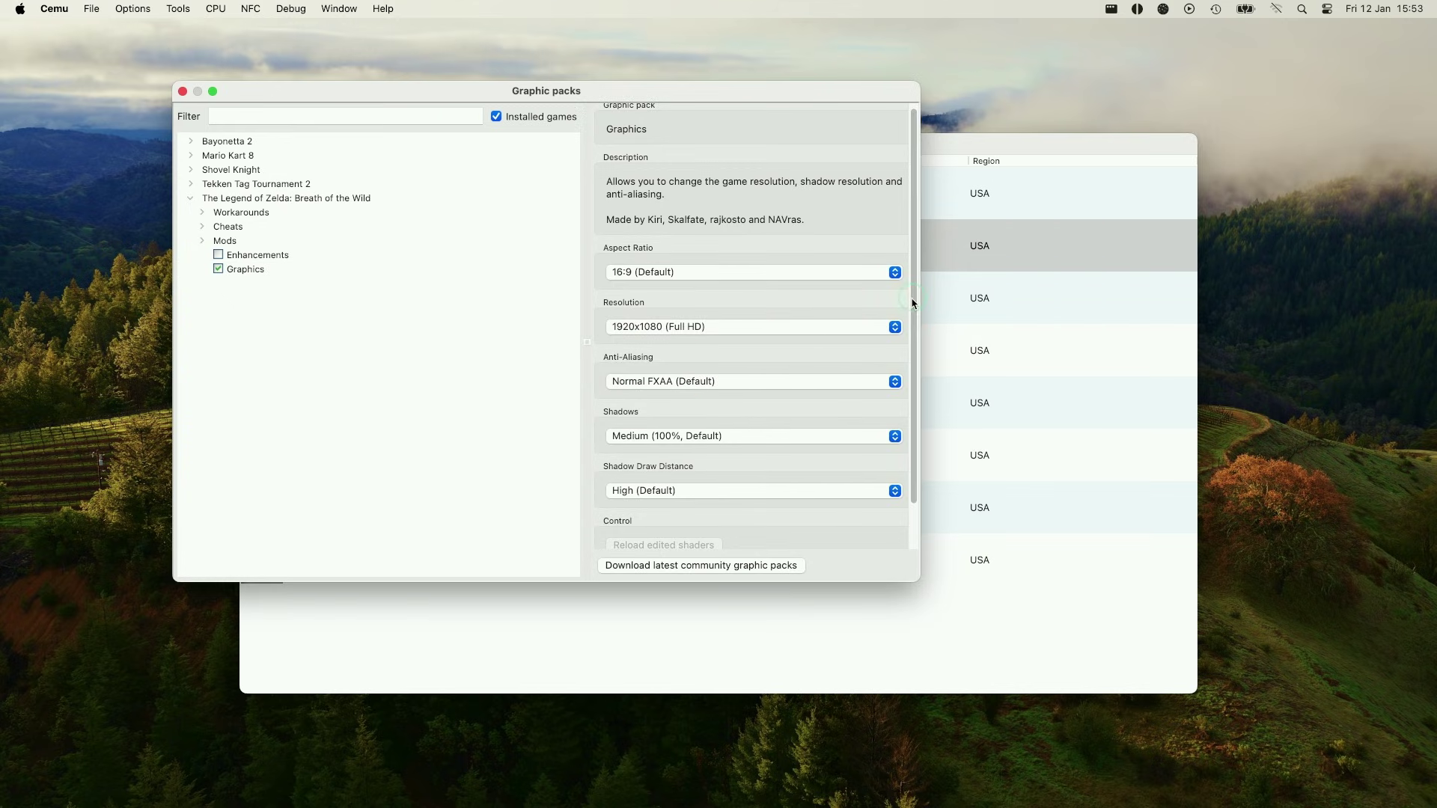
scroll(861, 374, down, 3)
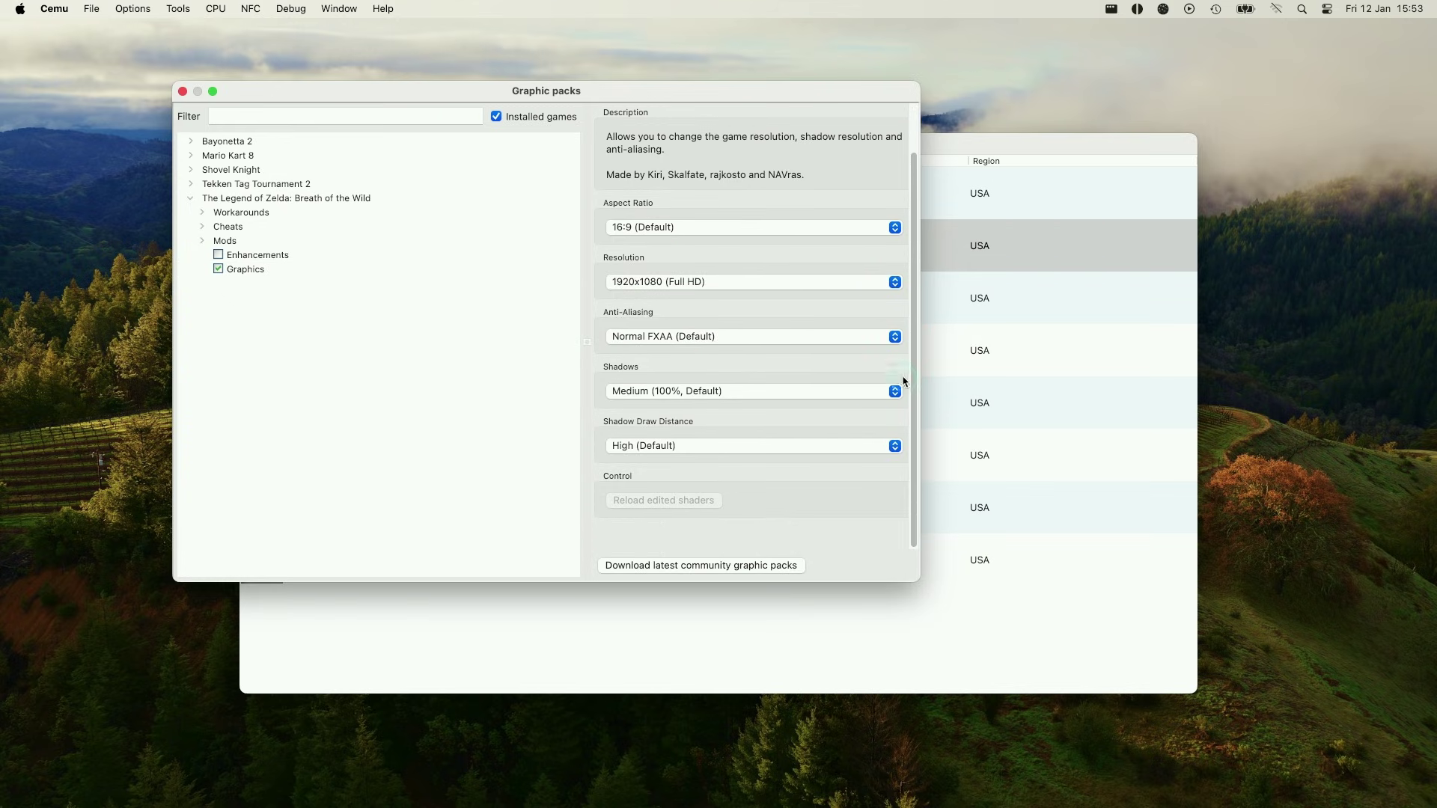
- Enable the FPS++ mod for Breath of the Wild with its FPS limit at 60FPS Limit (Default)
click(235, 257)
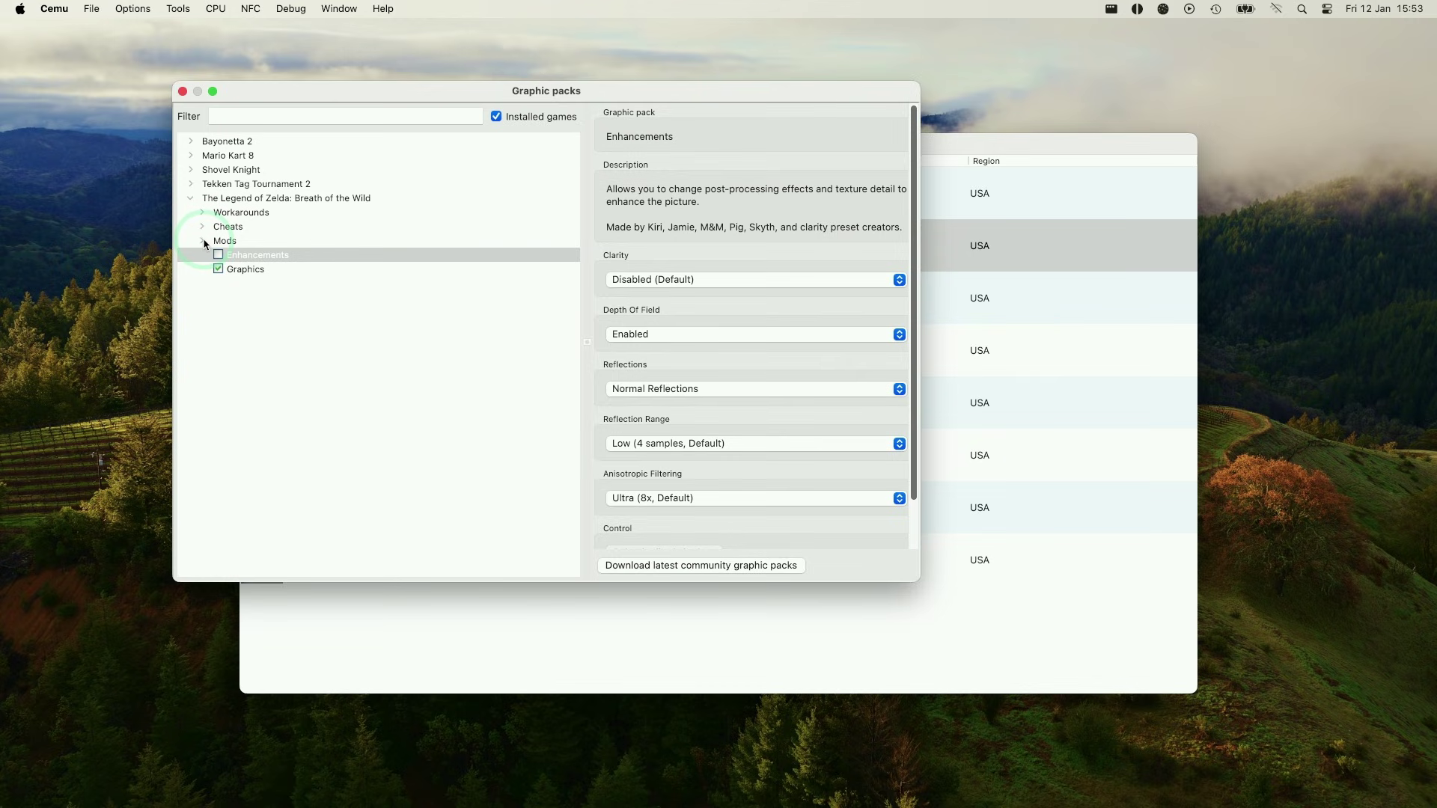
click(202, 242)
click(255, 369)
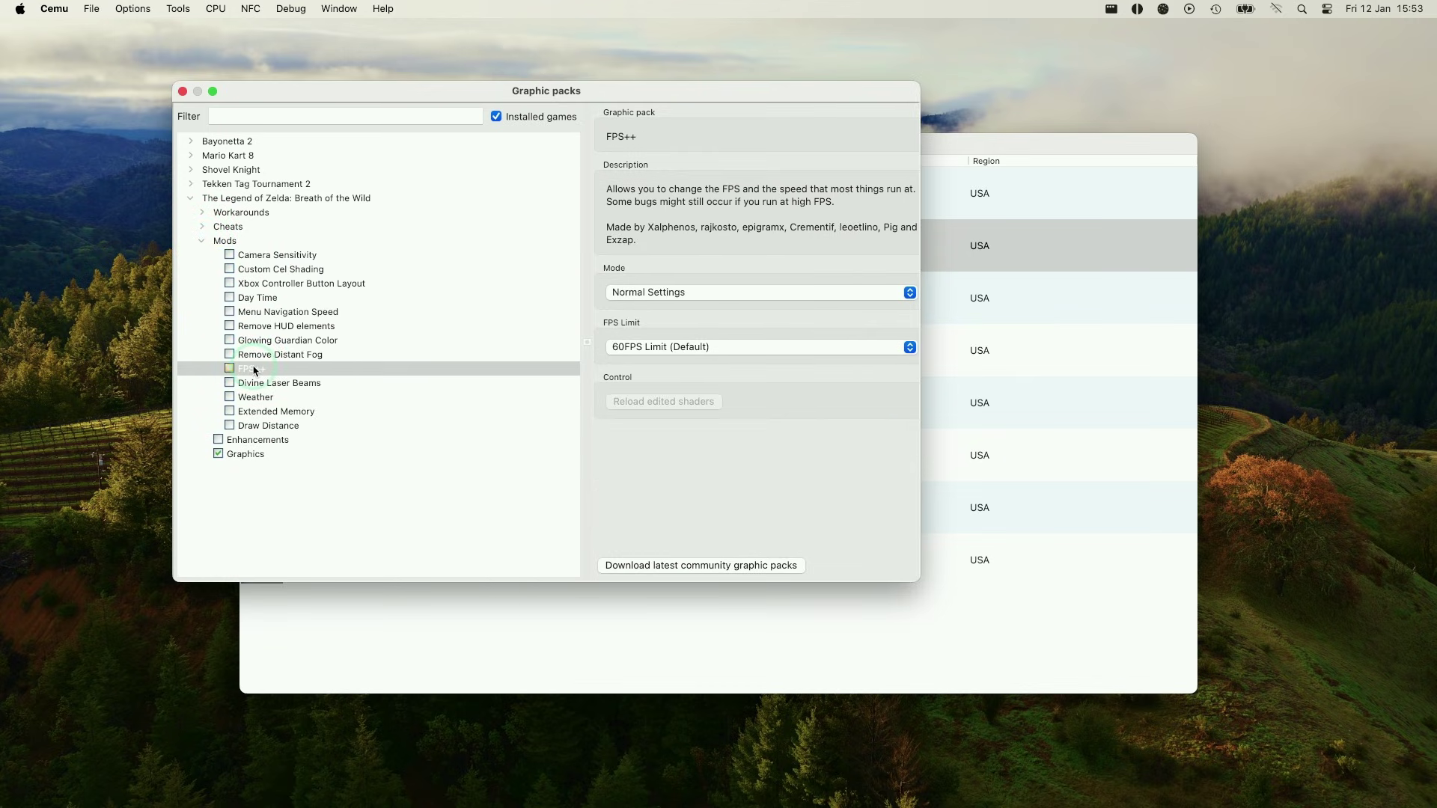
click(230, 370)
click(758, 346)
click(635, 440)
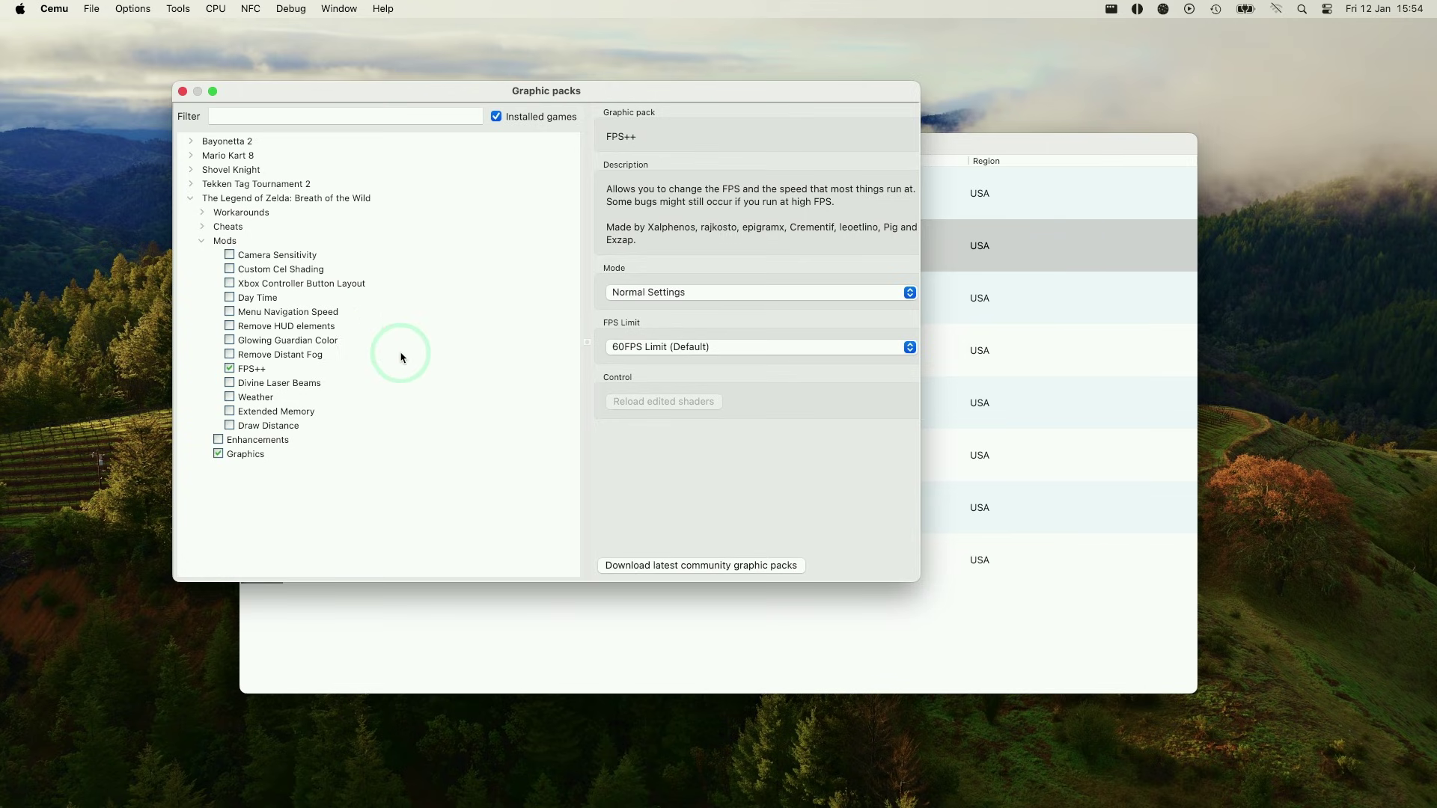
- Enable the Enhancements pack for Breath of the Wild with Clarity set to Serfrost's Preset (Recommended)
click(241, 442)
click(707, 282)
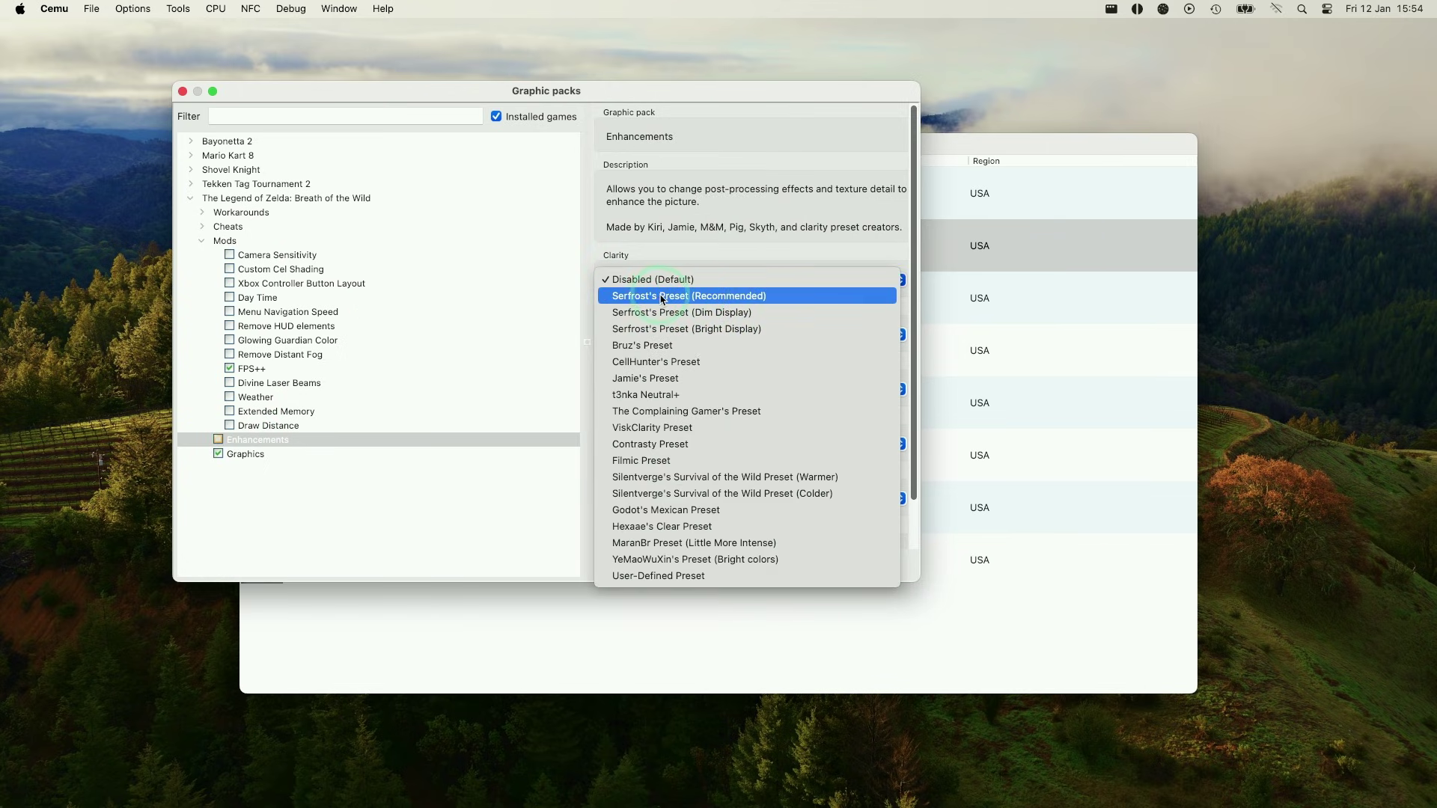
click(722, 297)
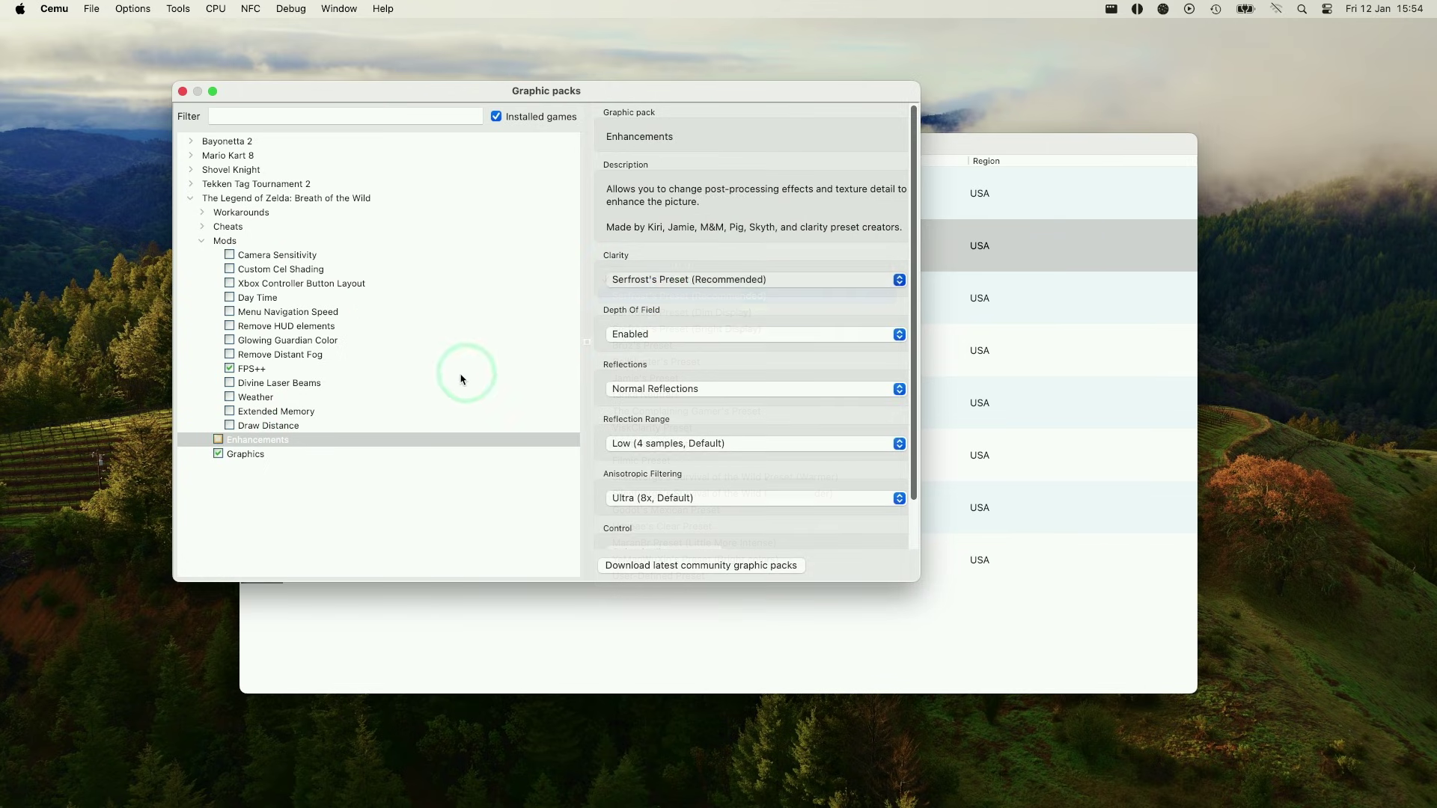
click(225, 443)
click(223, 442)
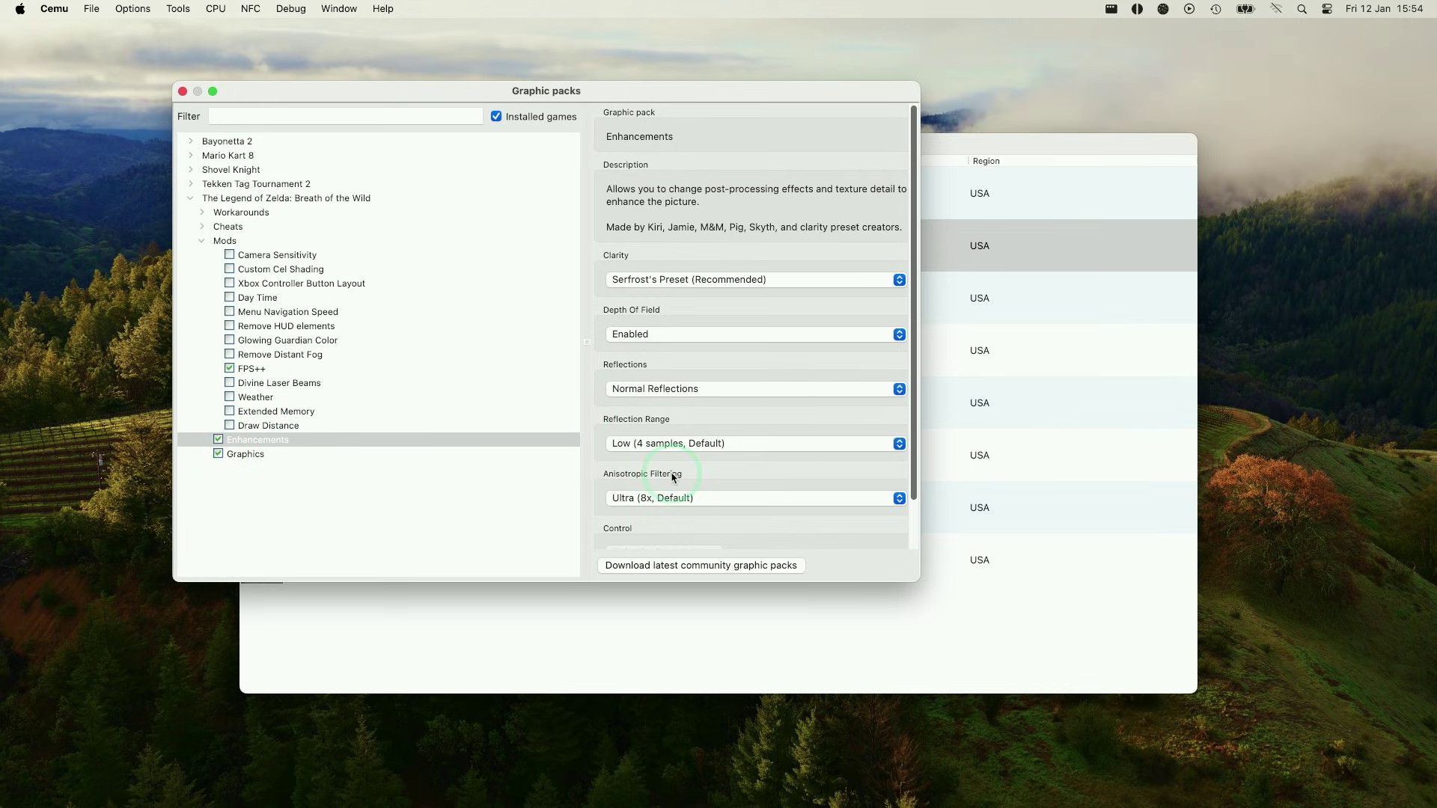
scroll(675, 479, down, 2)
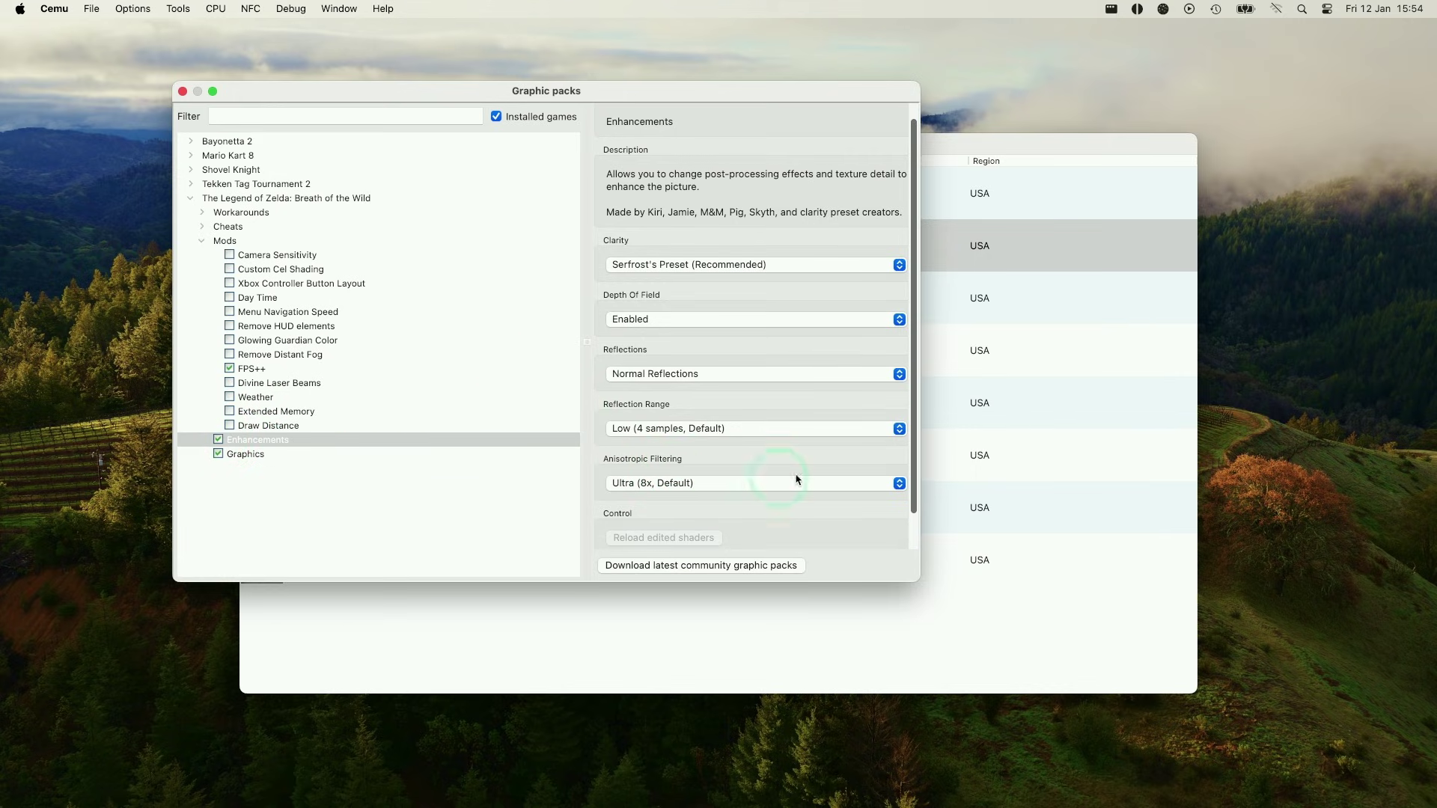
- Recheck the FPS++ and Graphics pack settings and close the graphic packs window
click(254, 369)
click(243, 454)
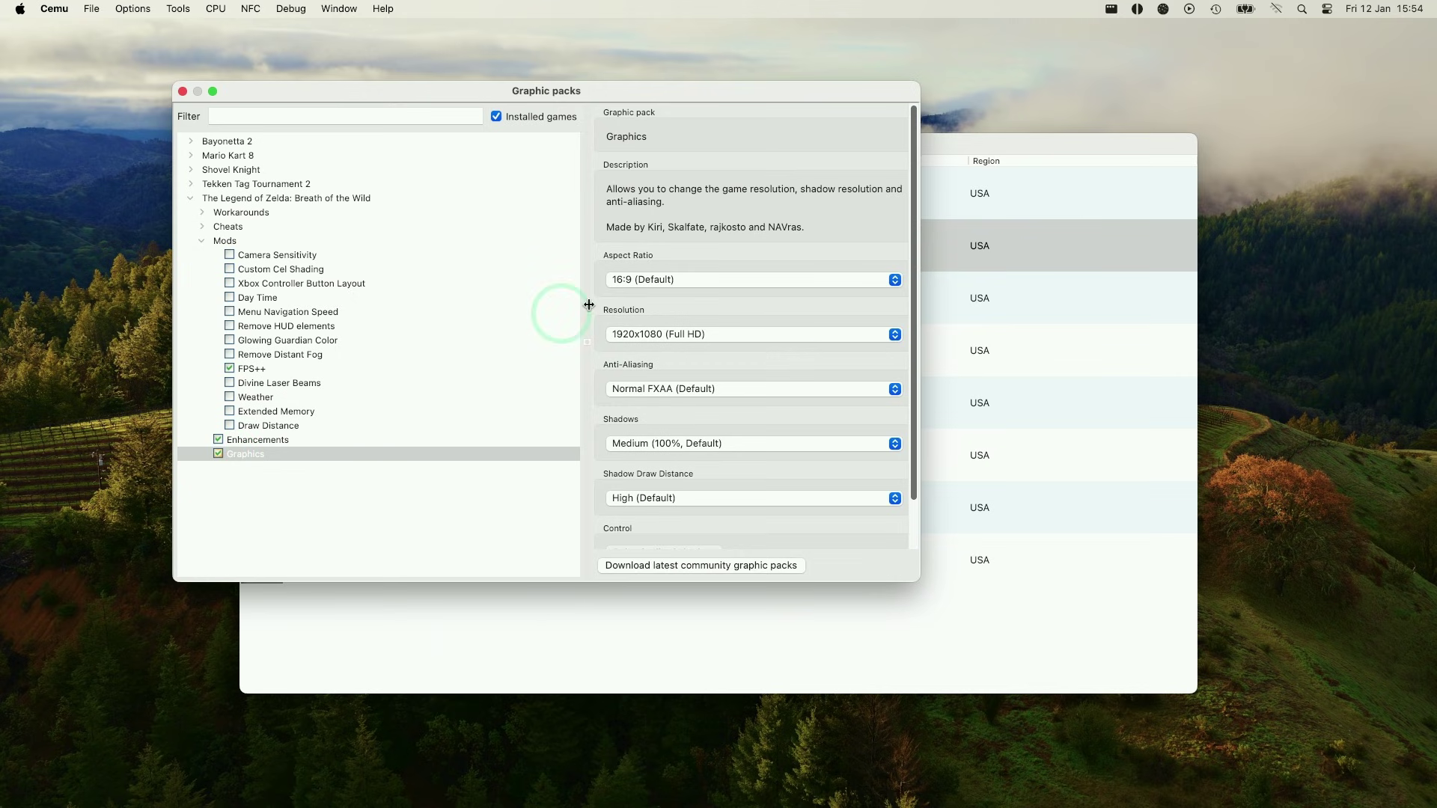
click(182, 91)
- Launch Breath of the Wild from the game list
click(337, 396)
click(362, 240)
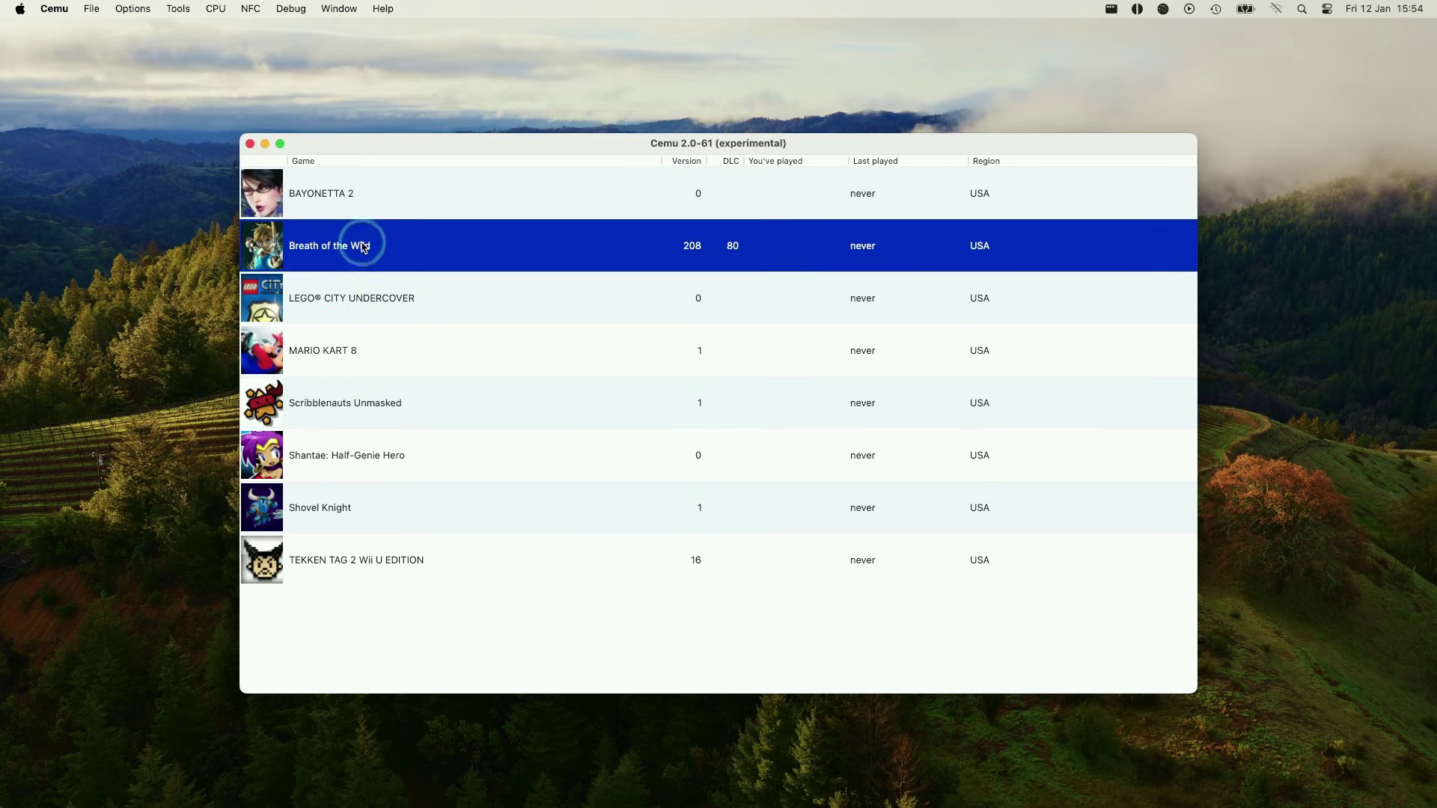
click(337, 259)
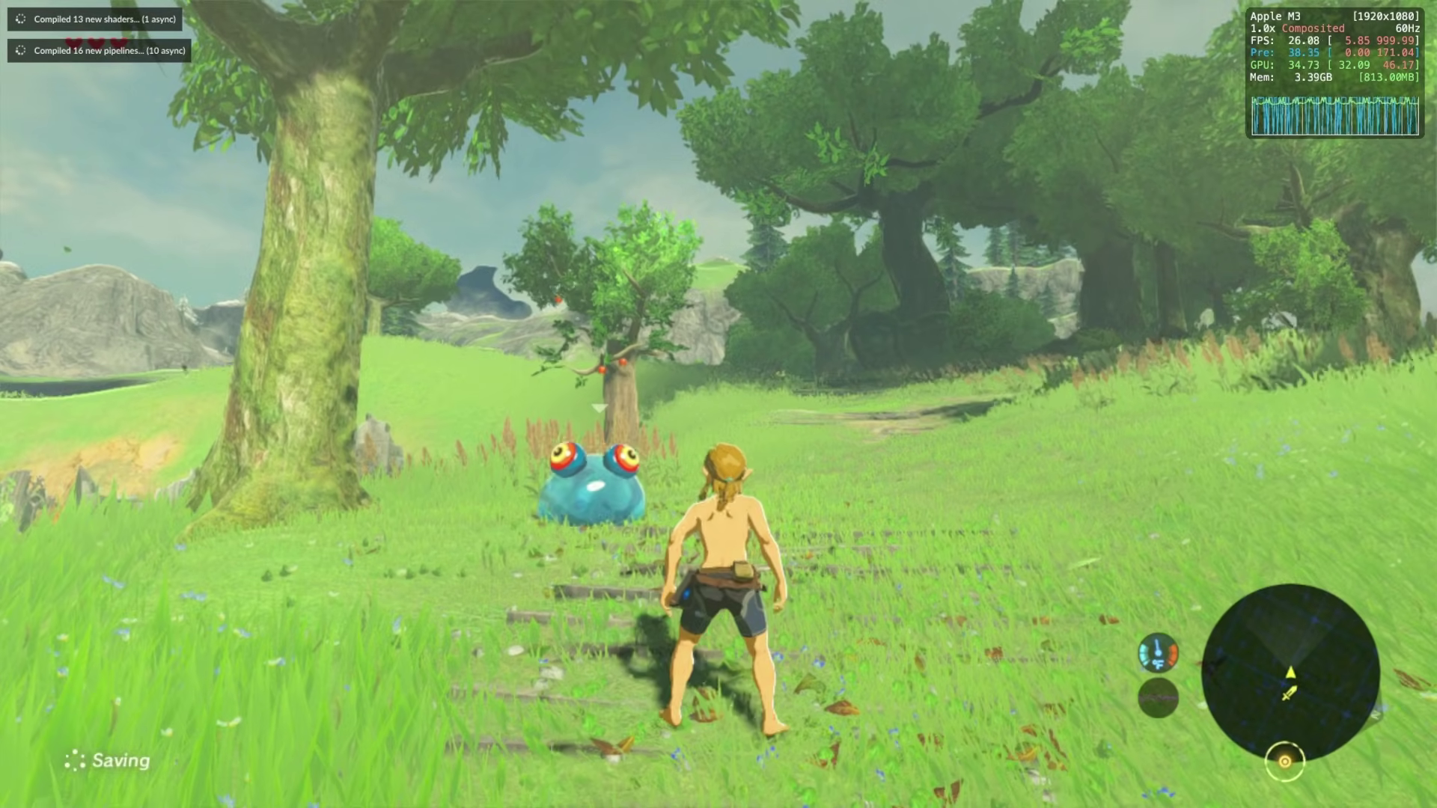
key(w)
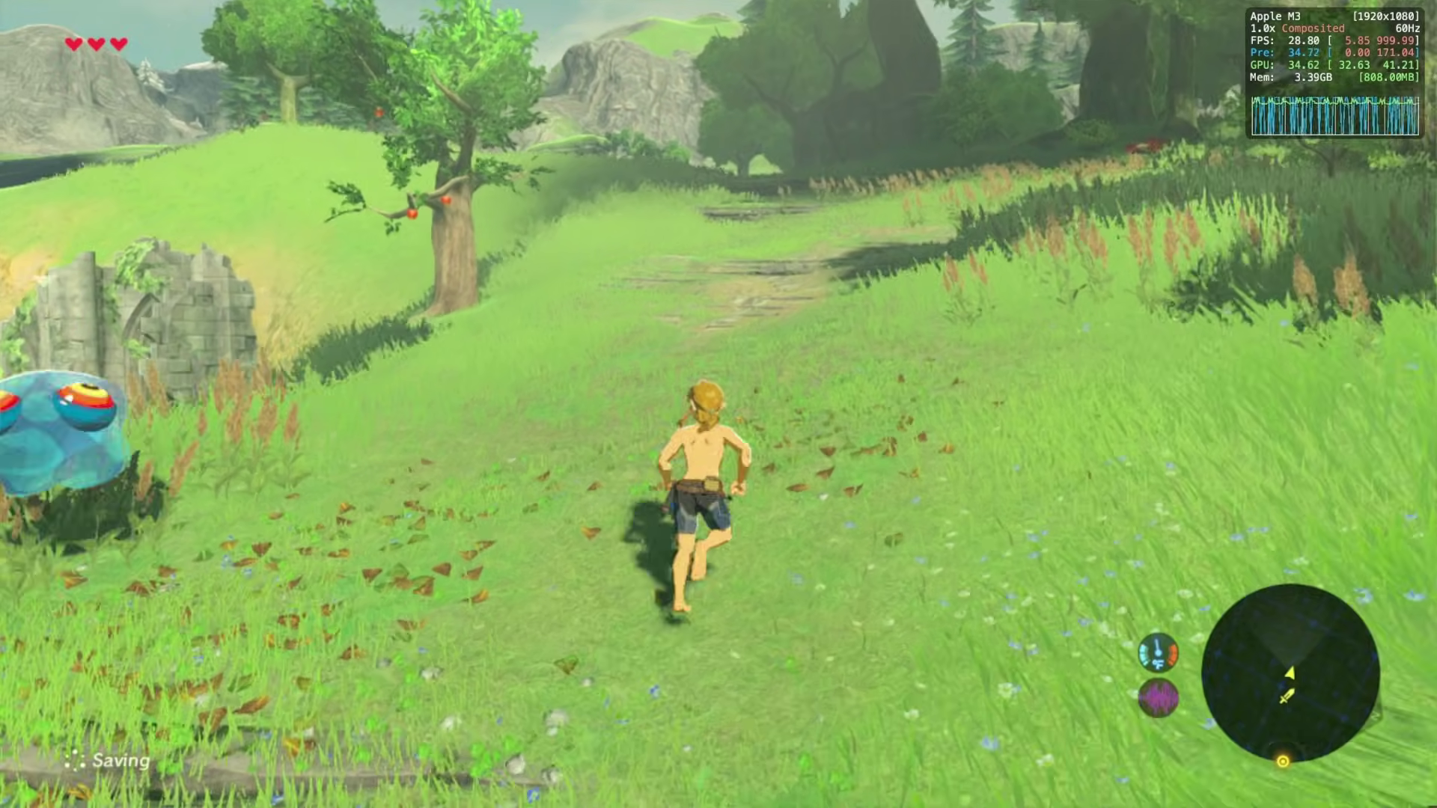
key(w)
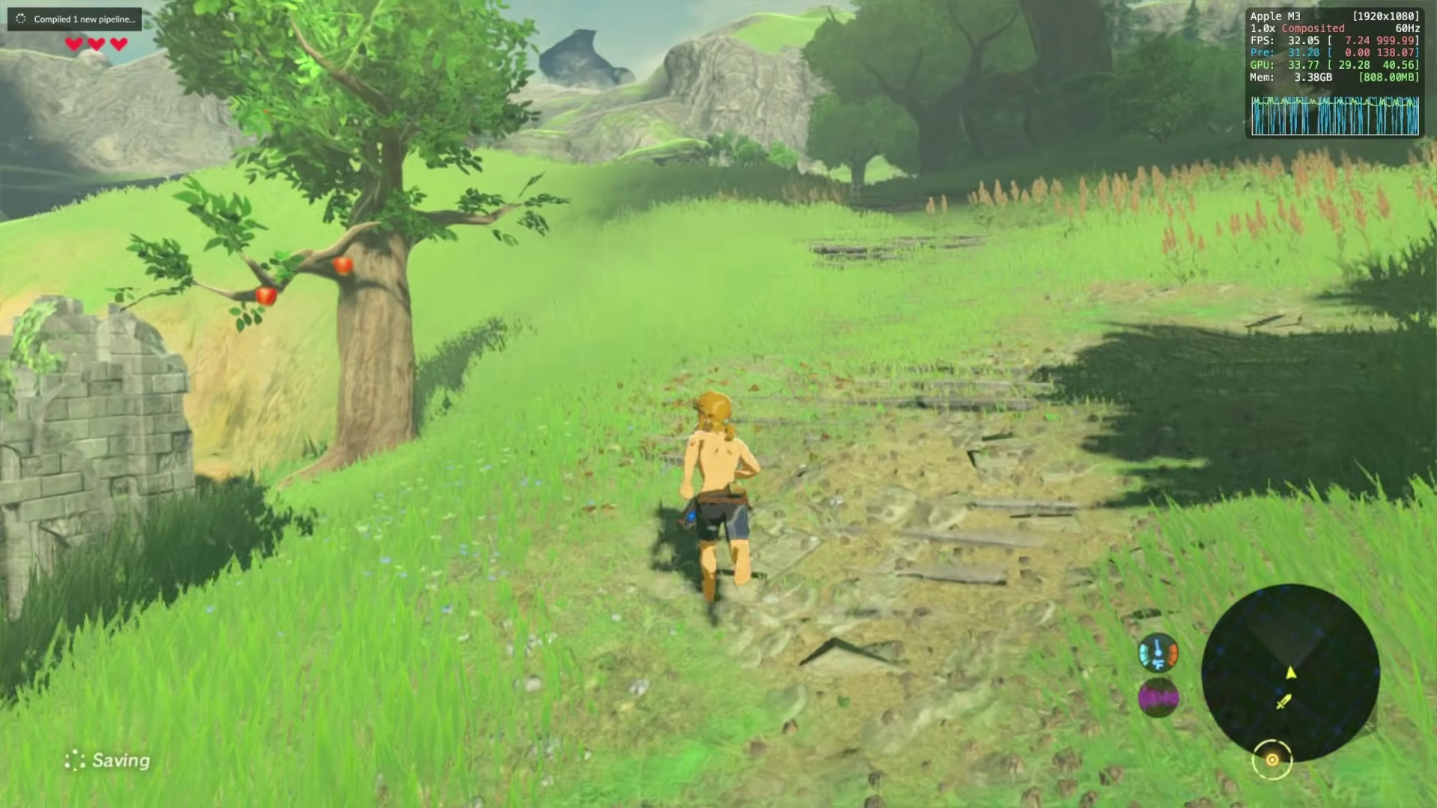
key(w)
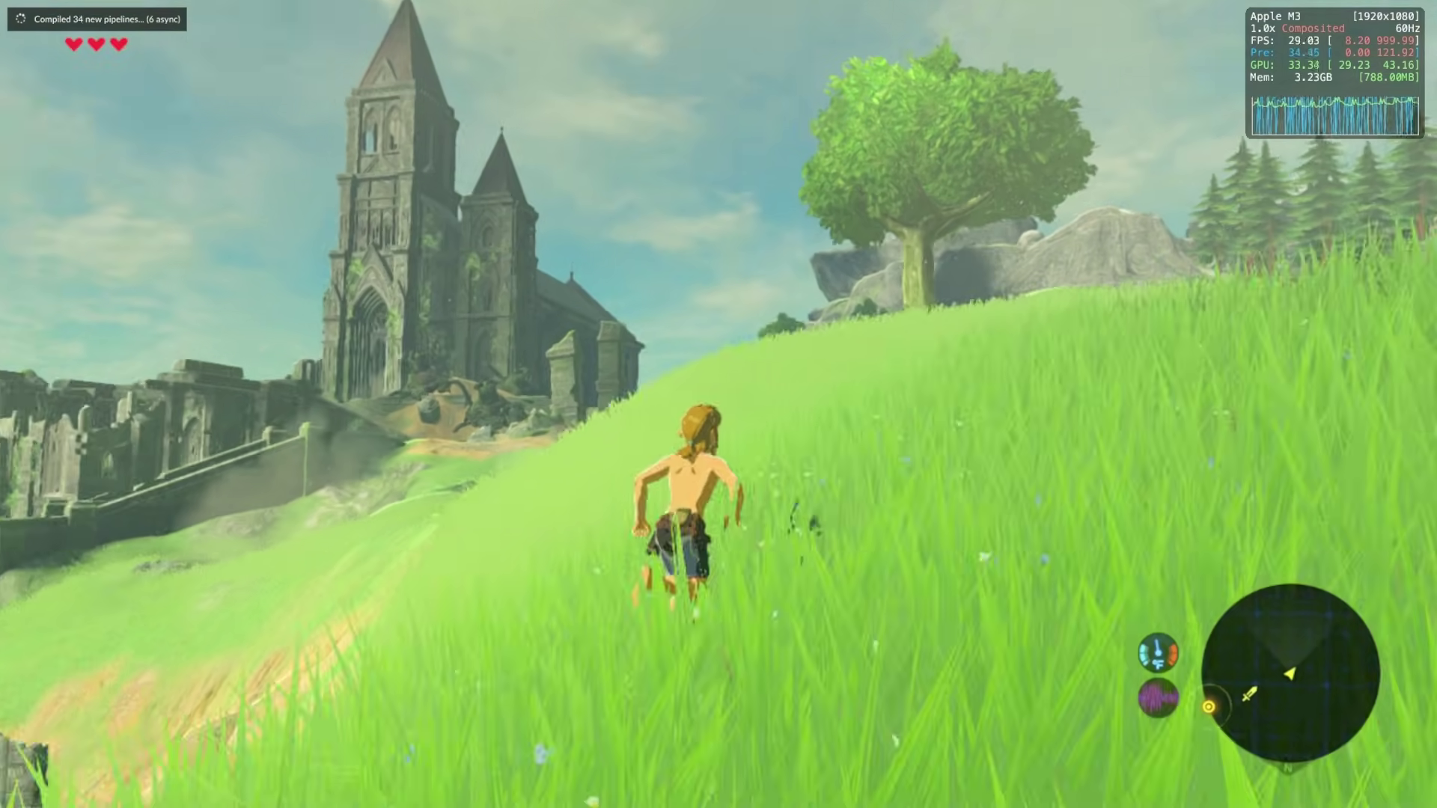
key(w)
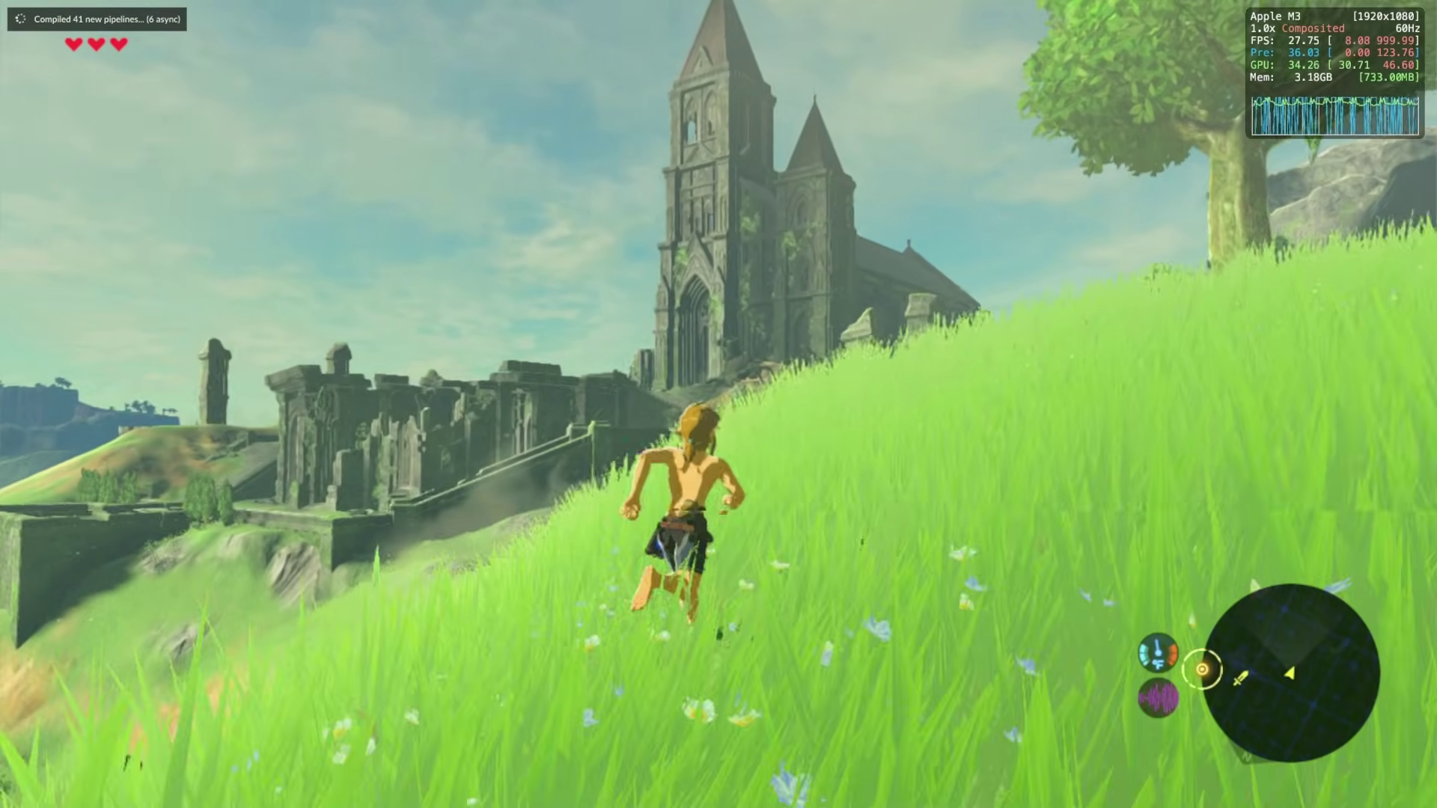
key(w)
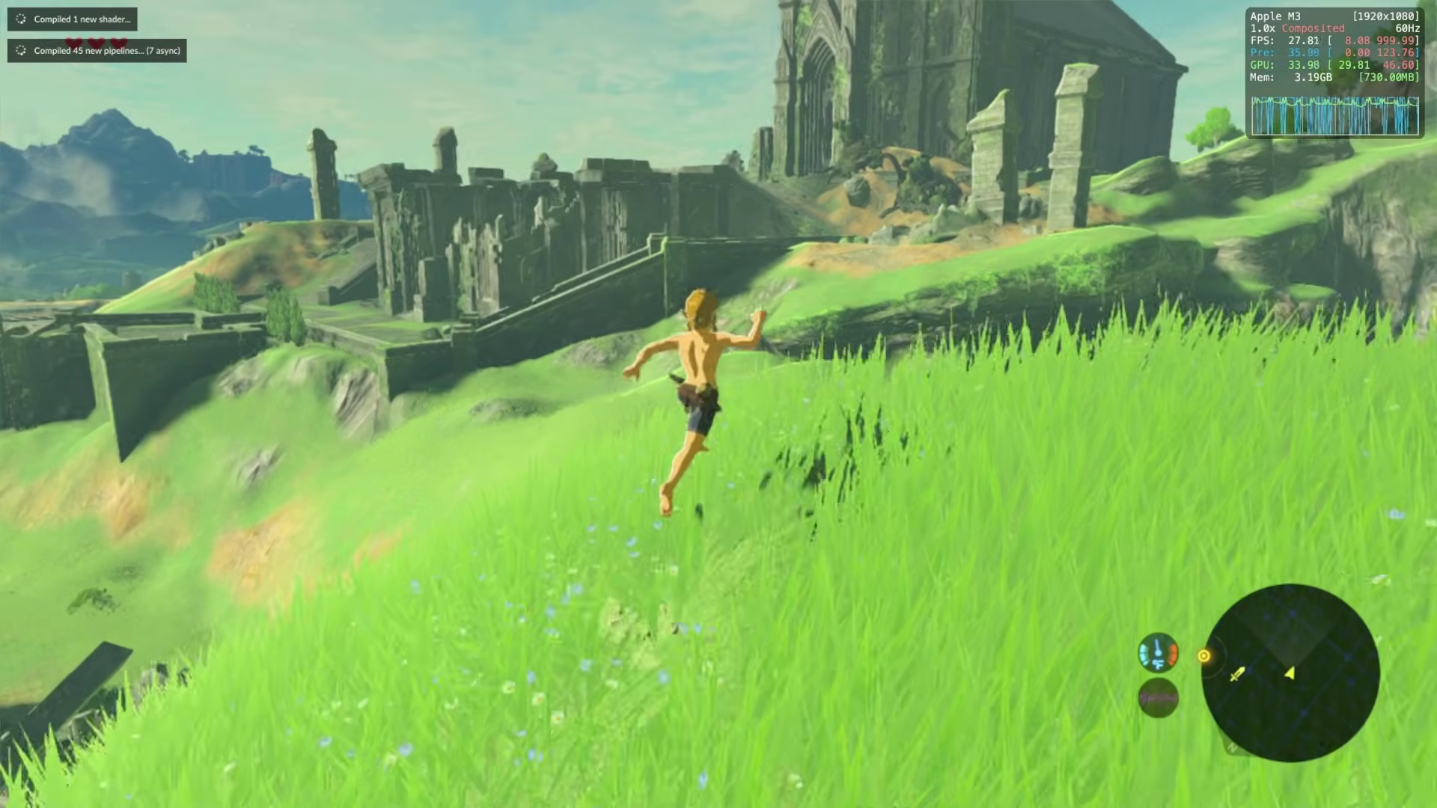
key(w)
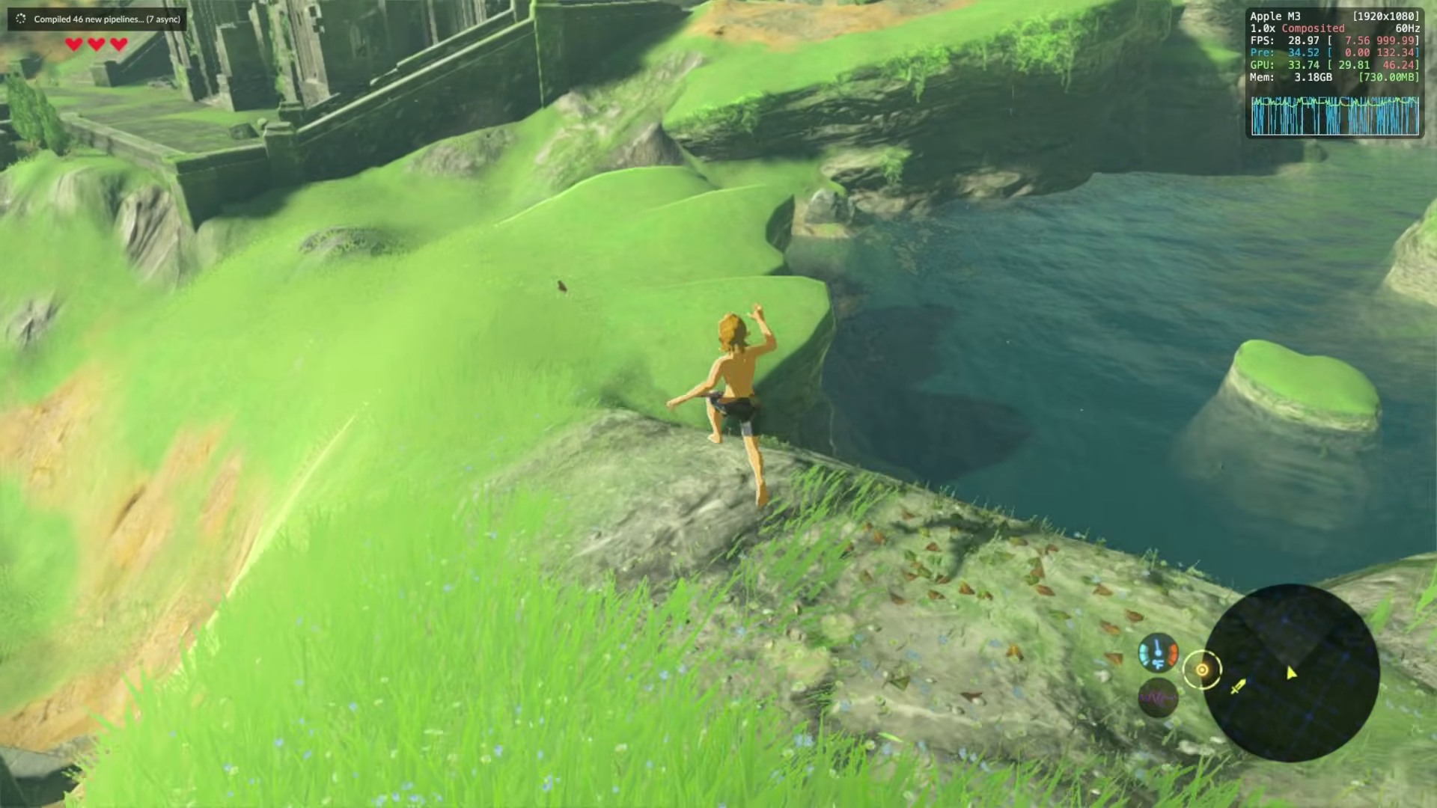
key(w)
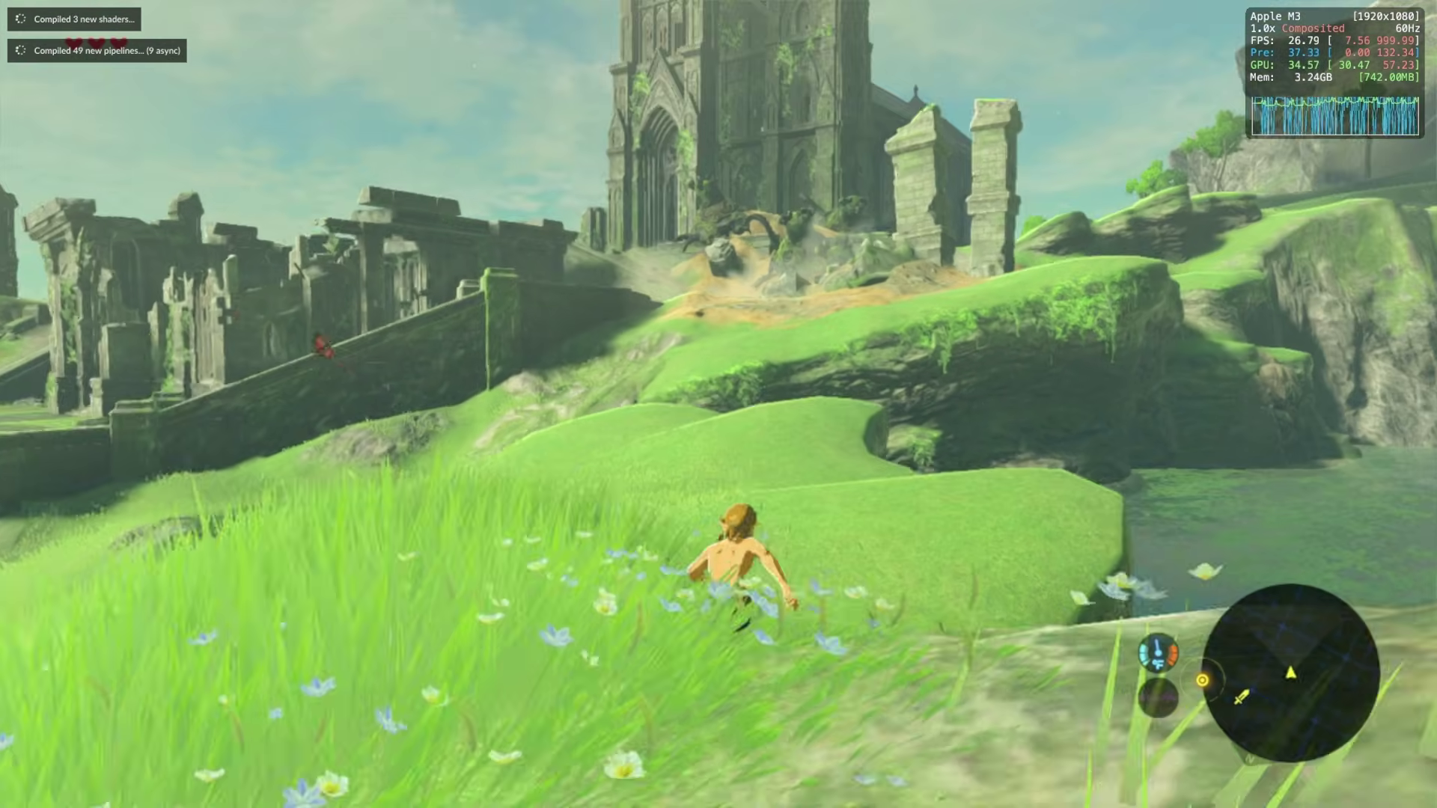
key(w)
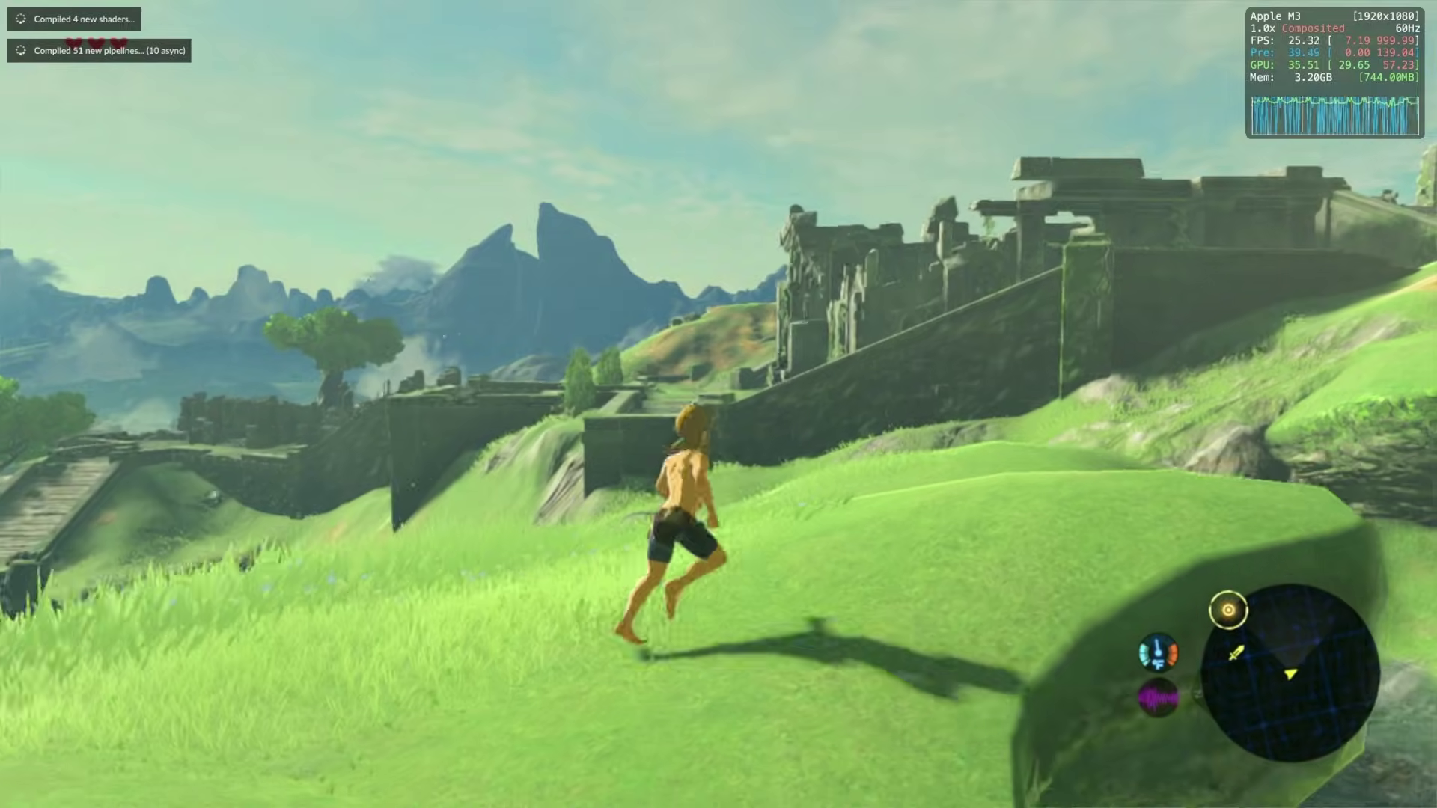
key(w)
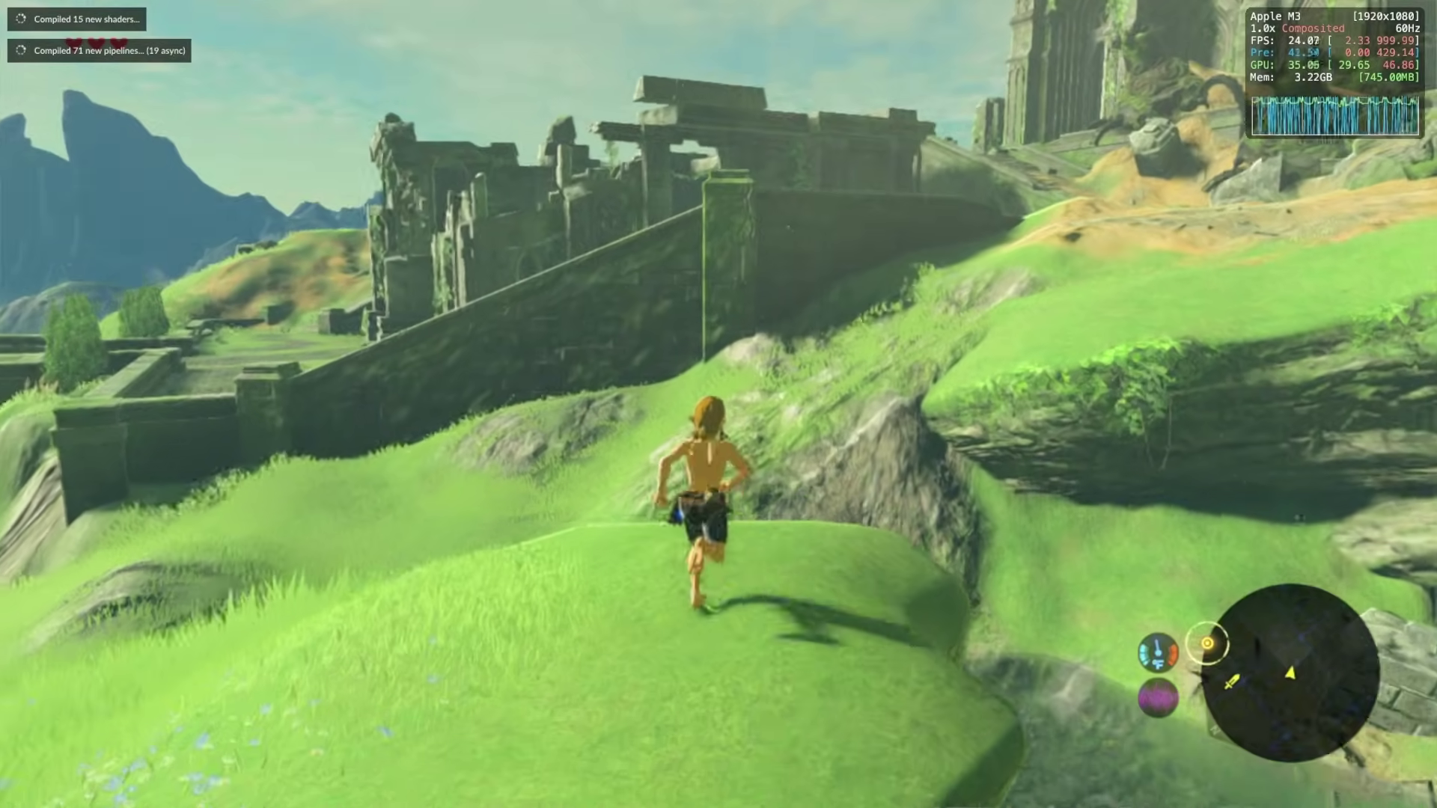